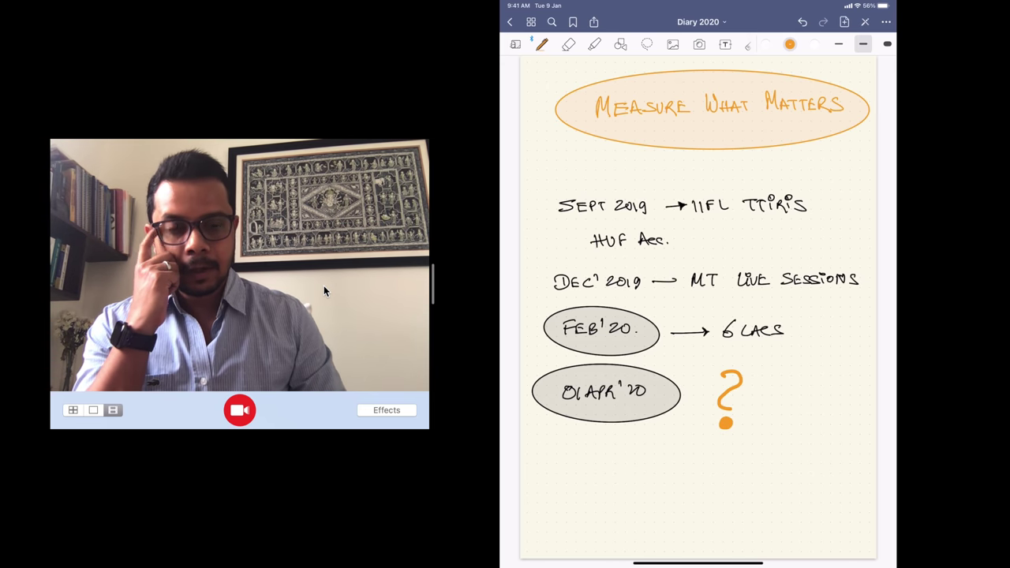
Bring the IIFL Trader Terminal login page in Safari to the front
{"action": "key", "text": "ctrl+Left"}
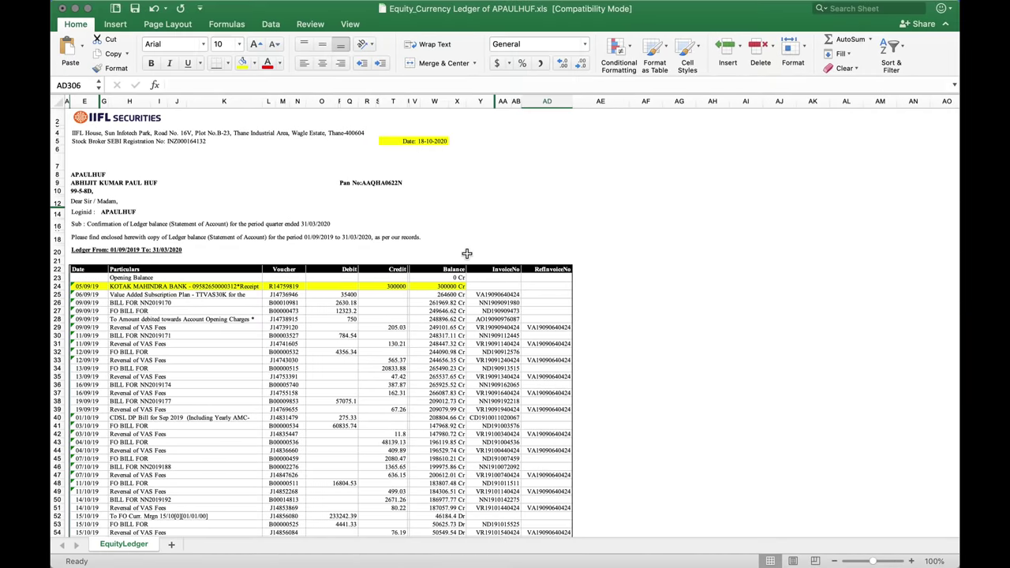
{"action": "key", "text": "ctrl+Up"}
{"action": "left_click", "coordinate": [627, 326]}
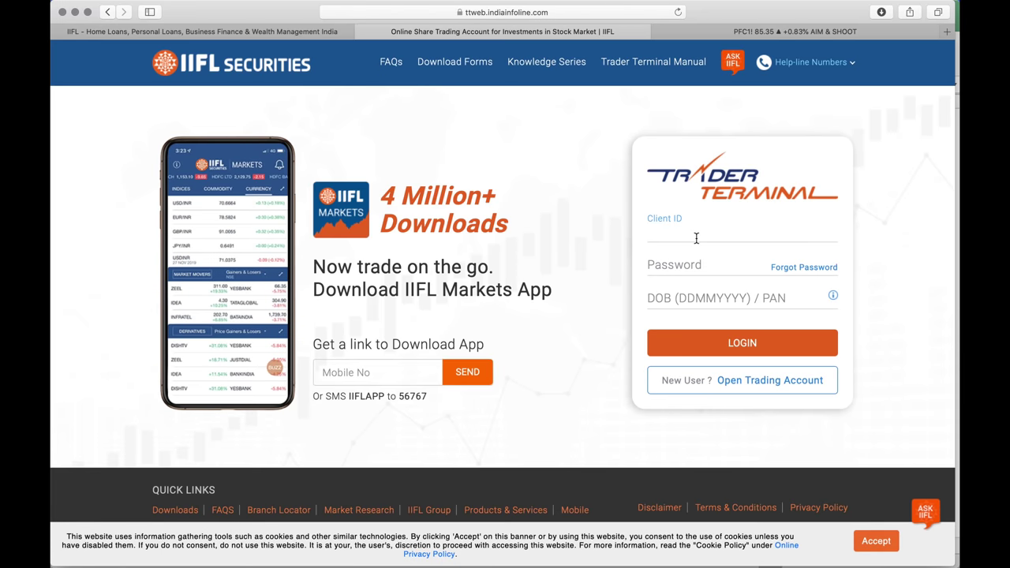
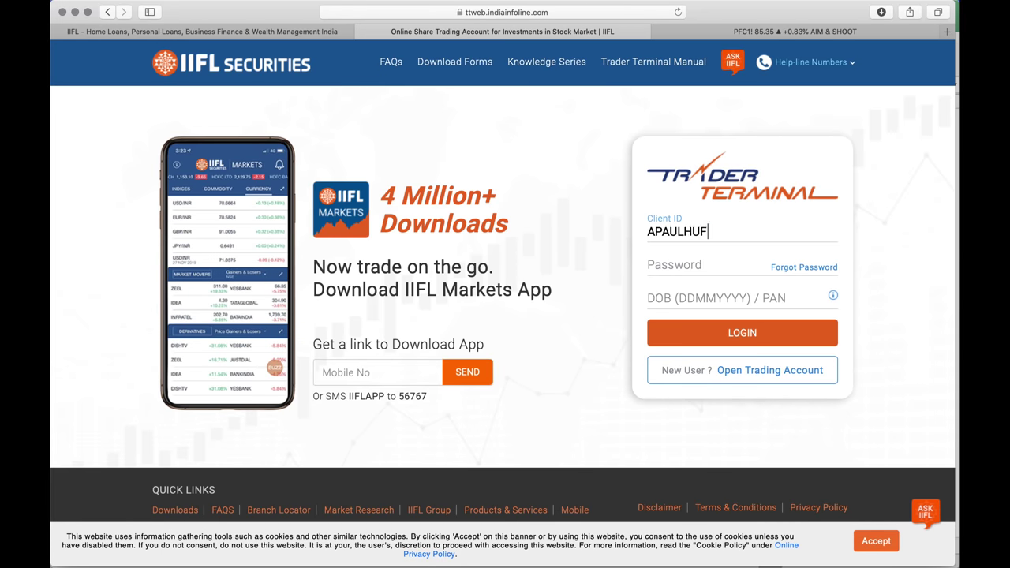
Enter the Client ID and account password, then move to the DOB/PAN field
{"action": "key", "text": "Tab"}
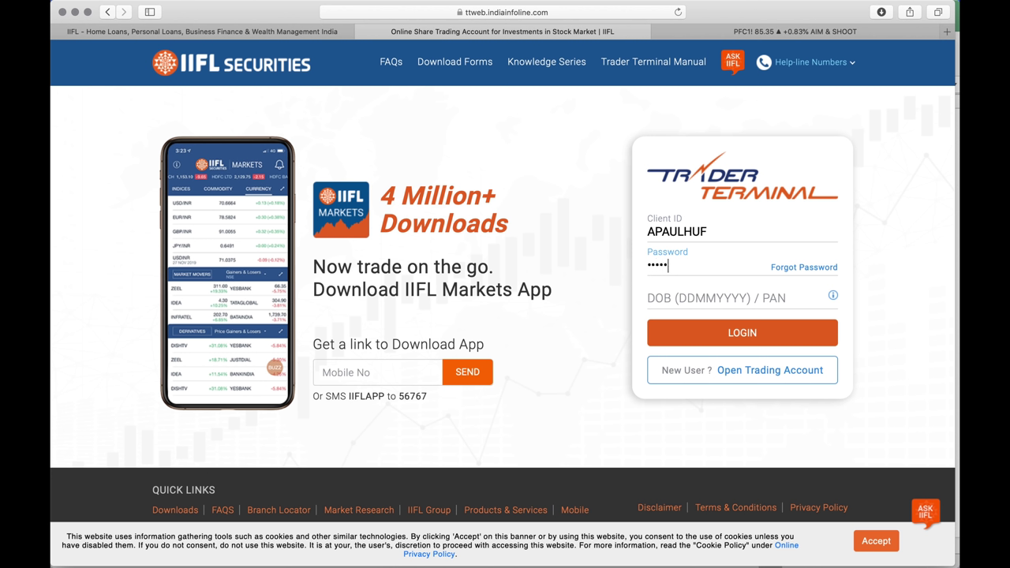
{"action": "left_click", "coordinate": [710, 298]}
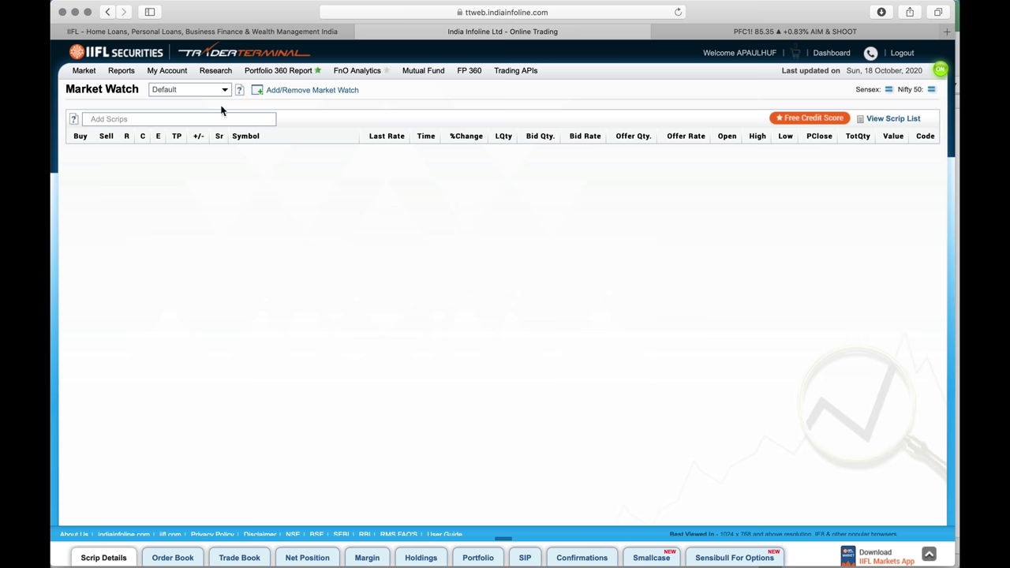
Open the Ledger report and set its From date to 01/09/2019
{"action": "mouse_move", "coordinate": [209, 75]}
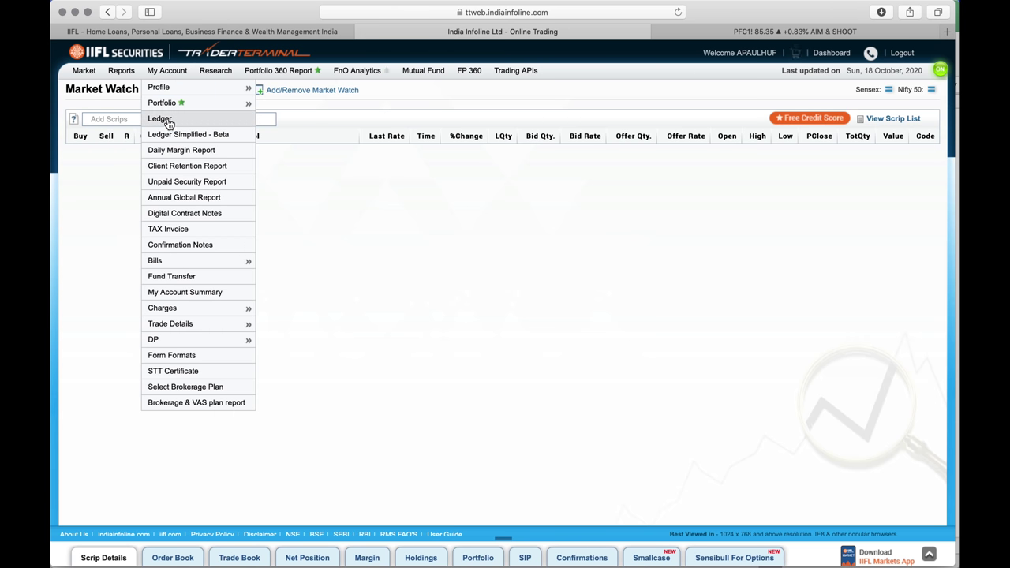
{"action": "left_click", "coordinate": [167, 119]}
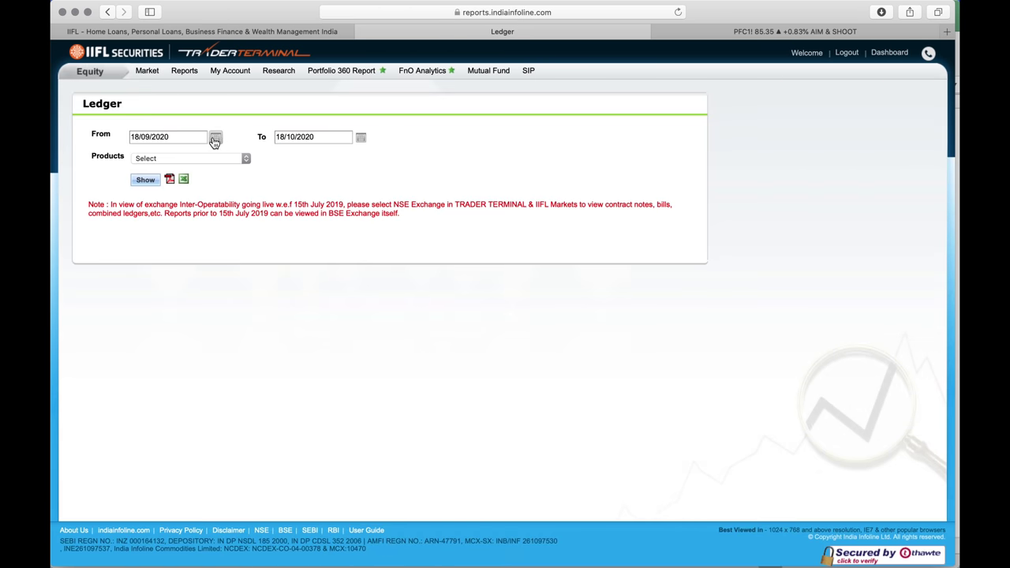
{"action": "left_click", "coordinate": [214, 138]}
{"action": "left_click", "coordinate": [154, 153]}
{"action": "left_click", "coordinate": [154, 153]}
{"action": "left_click", "coordinate": [154, 153]}
{"action": "left_click", "coordinate": [155, 152]}
{"action": "left_click", "coordinate": [155, 153]}
{"action": "left_click", "coordinate": [155, 152]}
{"action": "left_click", "coordinate": [155, 152]}
{"action": "left_click", "coordinate": [154, 152]}
{"action": "left_click", "coordinate": [155, 152]}
{"action": "left_click", "coordinate": [154, 152]}
{"action": "left_click", "coordinate": [155, 152]}
{"action": "left_click", "coordinate": [155, 152]}
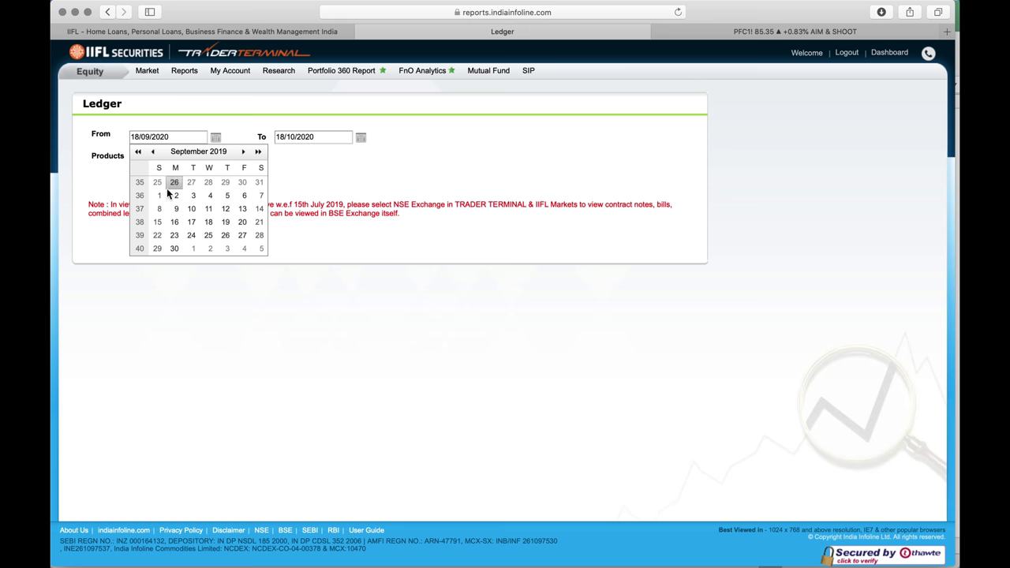
{"action": "left_click", "coordinate": [158, 183]}
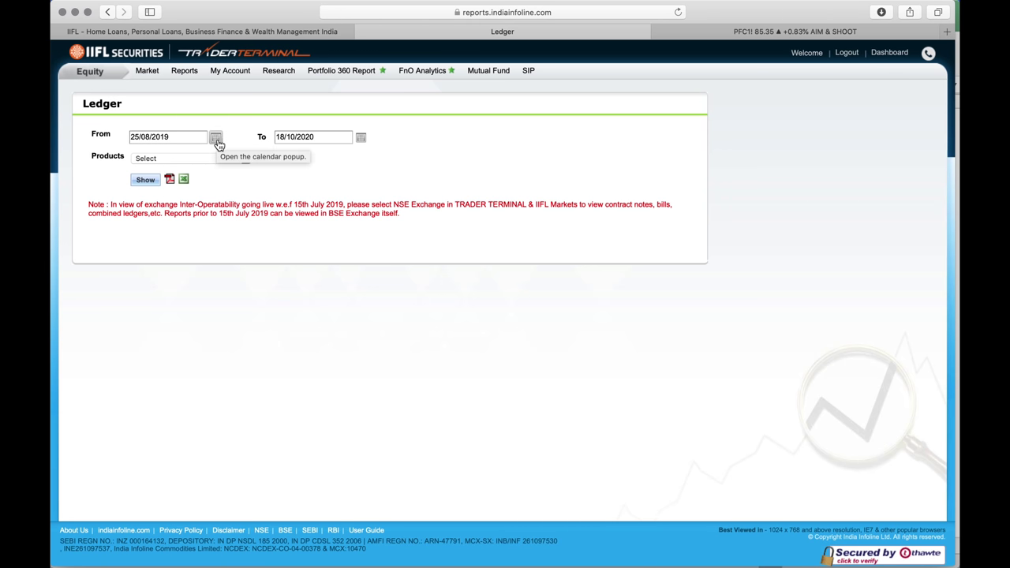
{"action": "left_click", "coordinate": [216, 139]}
{"action": "left_click", "coordinate": [165, 251]}
Set the To date to 31/03/2020 and product to Equity/Currency/IILCommodity
{"action": "left_click", "coordinate": [362, 140]}
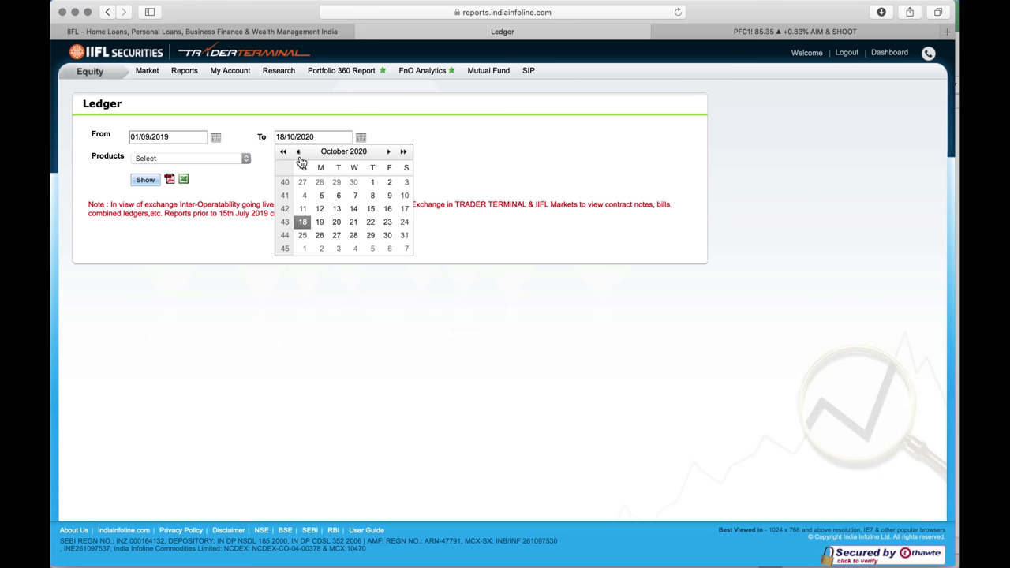
{"action": "left_click", "coordinate": [299, 158]}
{"action": "left_click", "coordinate": [299, 157]}
{"action": "left_click", "coordinate": [299, 157]}
{"action": "left_click", "coordinate": [299, 157]}
{"action": "left_click", "coordinate": [299, 157]}
{"action": "left_click", "coordinate": [299, 157]}
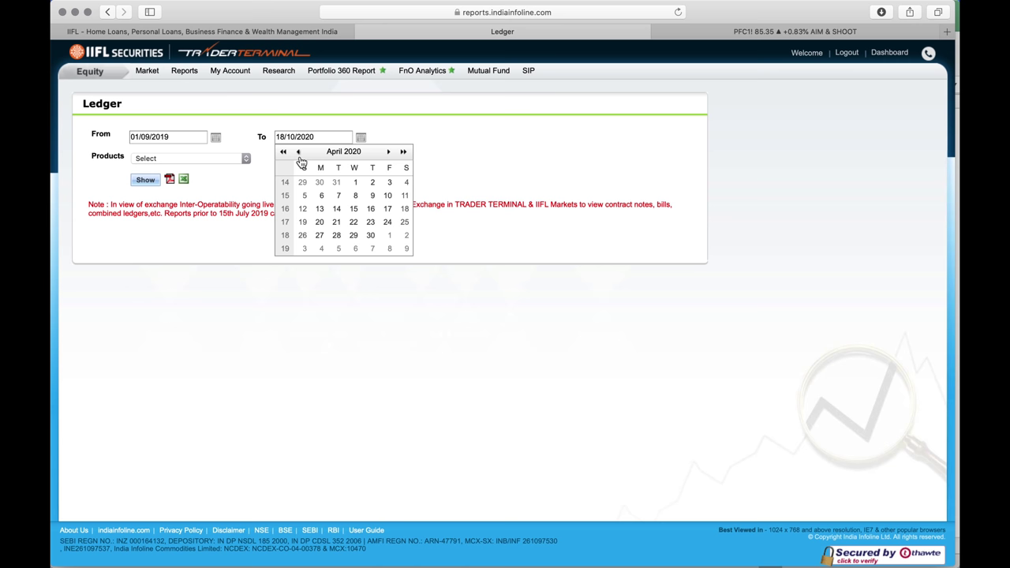
{"action": "left_click", "coordinate": [299, 154]}
{"action": "left_click", "coordinate": [338, 249]}
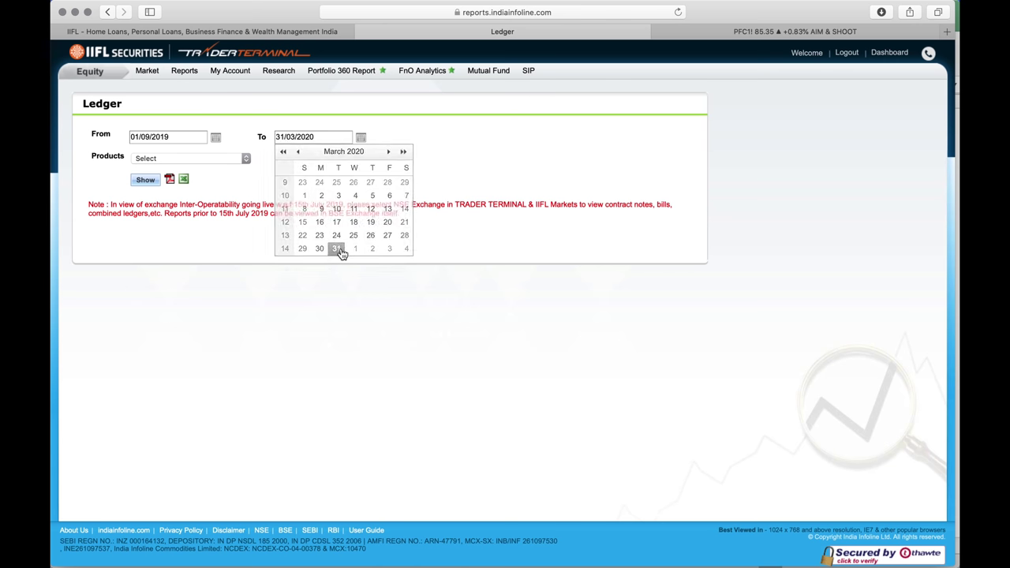
{"action": "left_click", "coordinate": [219, 160]}
{"action": "left_click", "coordinate": [217, 166]}
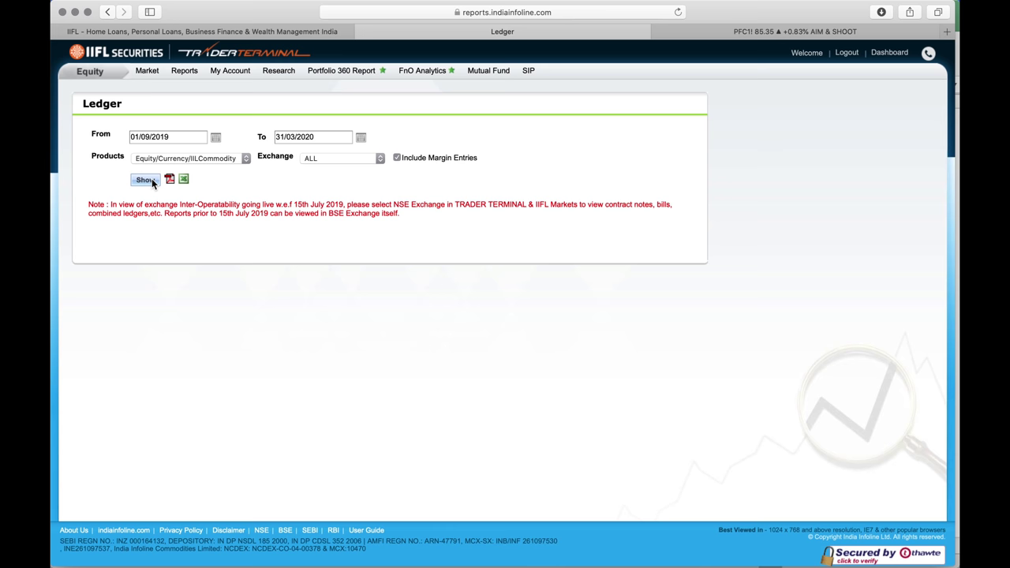
Generate the ledger and highlight the first entry's 300000.00 credit and TTVAS30K plan
{"action": "left_click", "coordinate": [151, 178]}
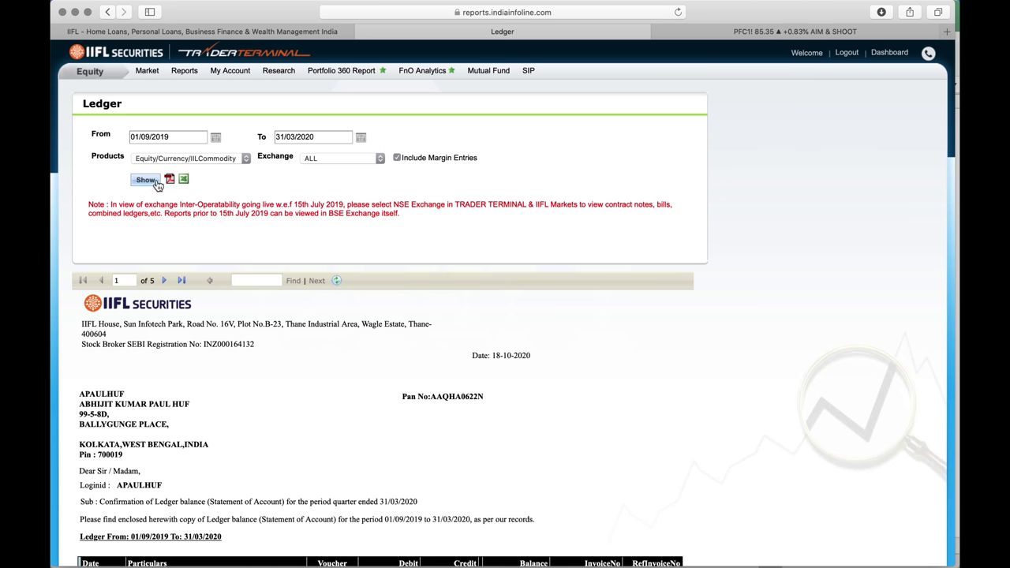
{"action": "scroll", "coordinate": [287, 375], "scroll_direction": "down", "scroll_amount": 8}
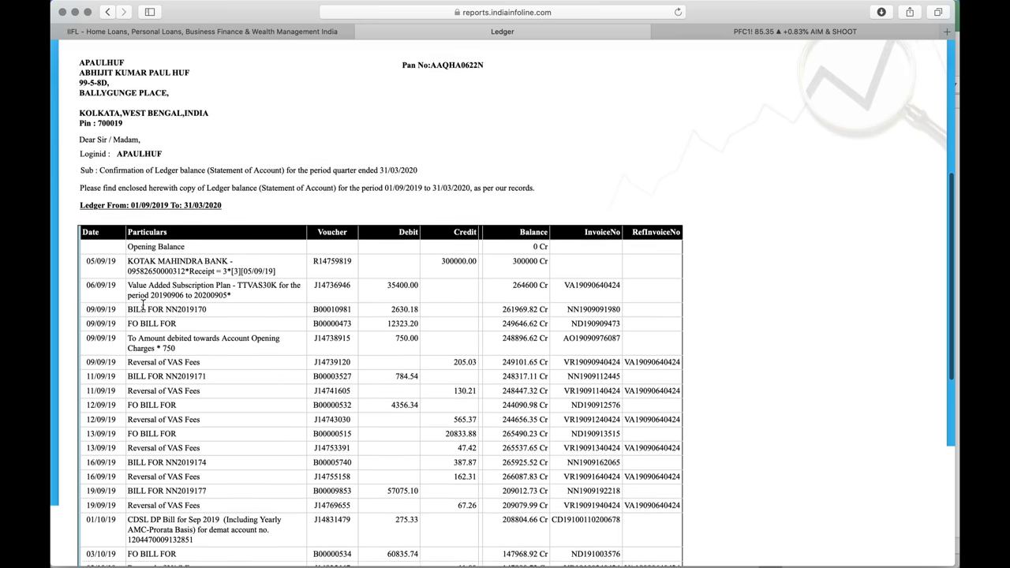
{"action": "left_click_drag", "start_coordinate": [86, 262], "coordinate": [456, 265]}
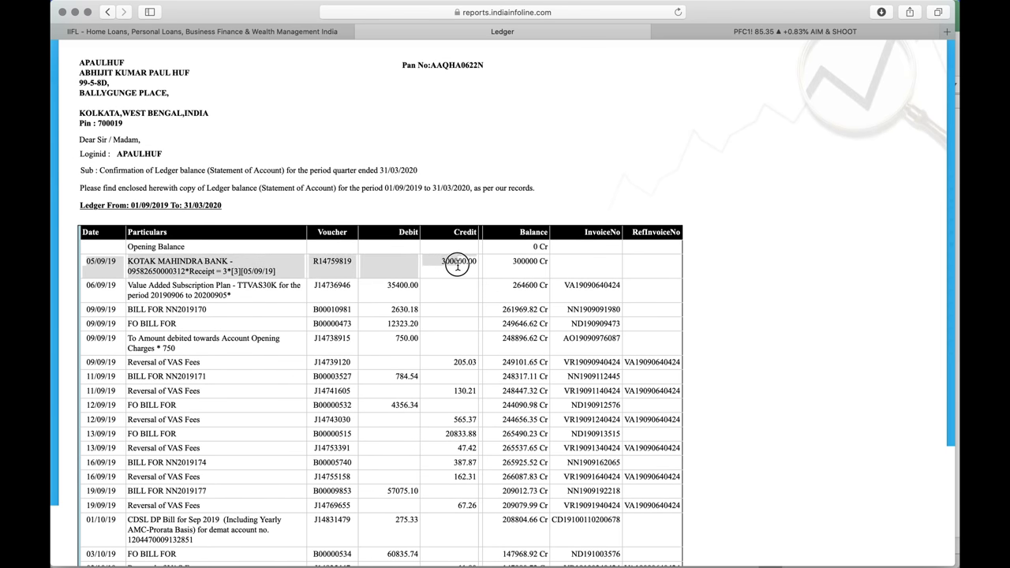
{"action": "left_click_drag", "start_coordinate": [457, 265], "coordinate": [478, 266]}
{"action": "left_click_drag", "start_coordinate": [238, 286], "coordinate": [292, 285]}
Zoom in, scroll the ledger, highlight the 205.03 VAS fee reversal, then zoom back out
{"action": "key", "text": "super+equal"}
{"action": "key", "text": "super+equal"}
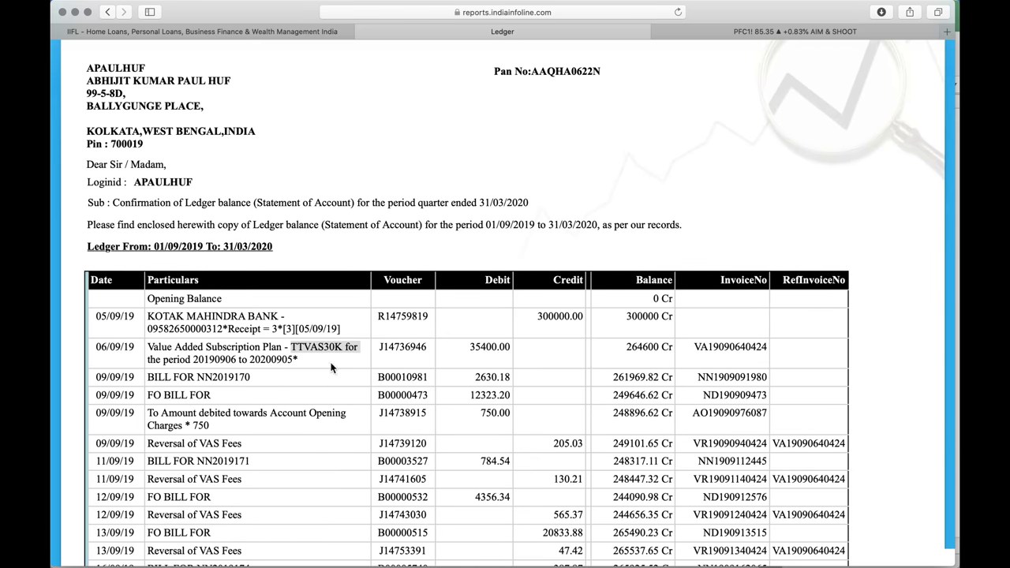
{"action": "scroll", "coordinate": [331, 367], "scroll_direction": "down", "scroll_amount": 3}
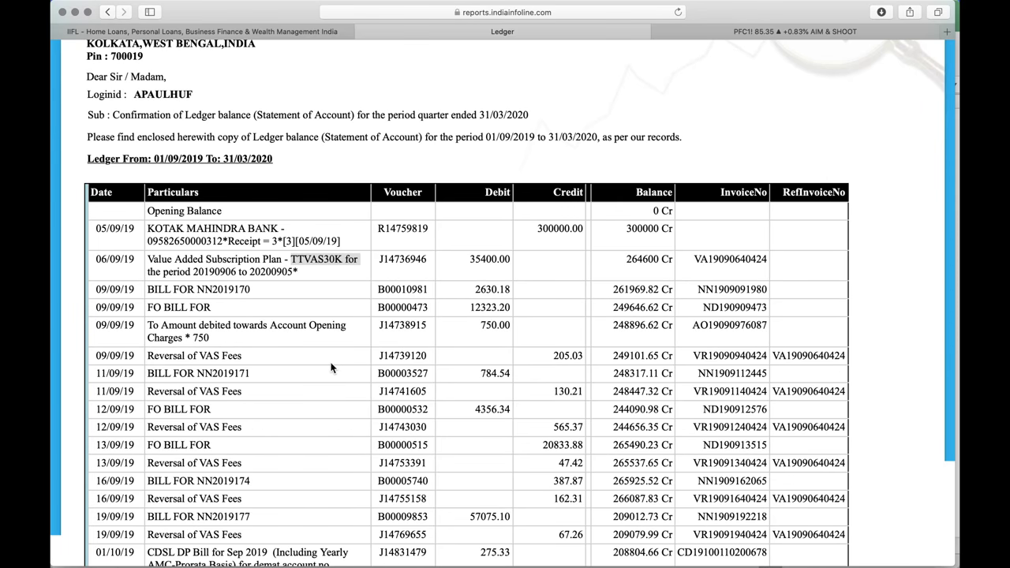
{"action": "scroll", "coordinate": [331, 367], "scroll_direction": "down", "scroll_amount": 2}
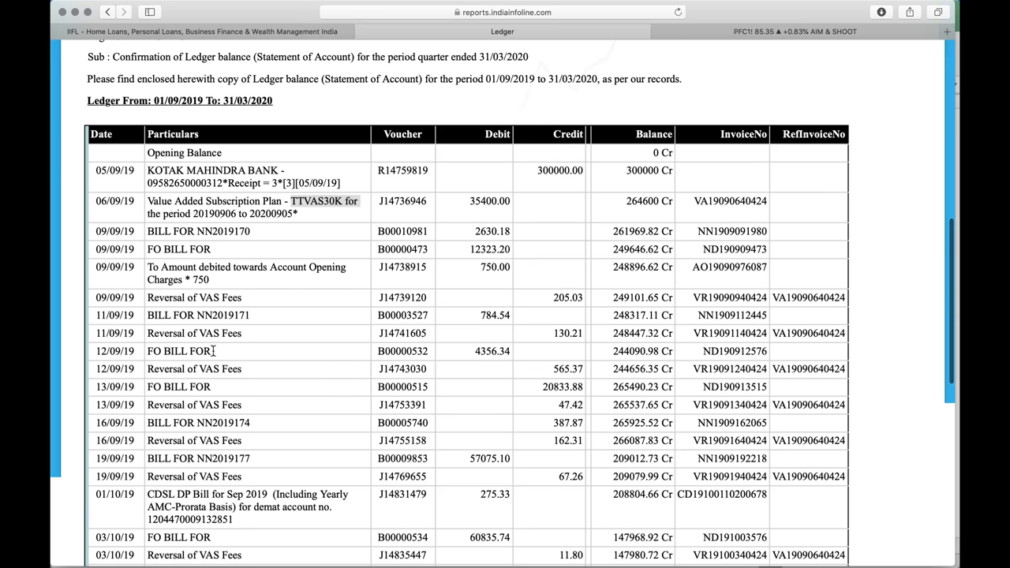
{"action": "left_click_drag", "start_coordinate": [187, 297], "coordinate": [413, 290]}
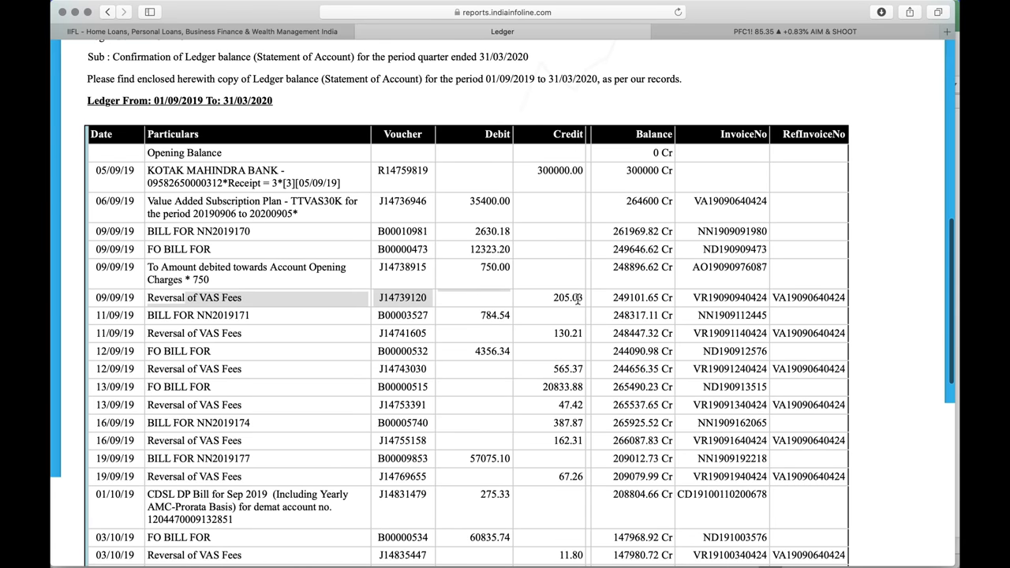
{"action": "left_click_drag", "start_coordinate": [554, 299], "coordinate": [582, 299]}
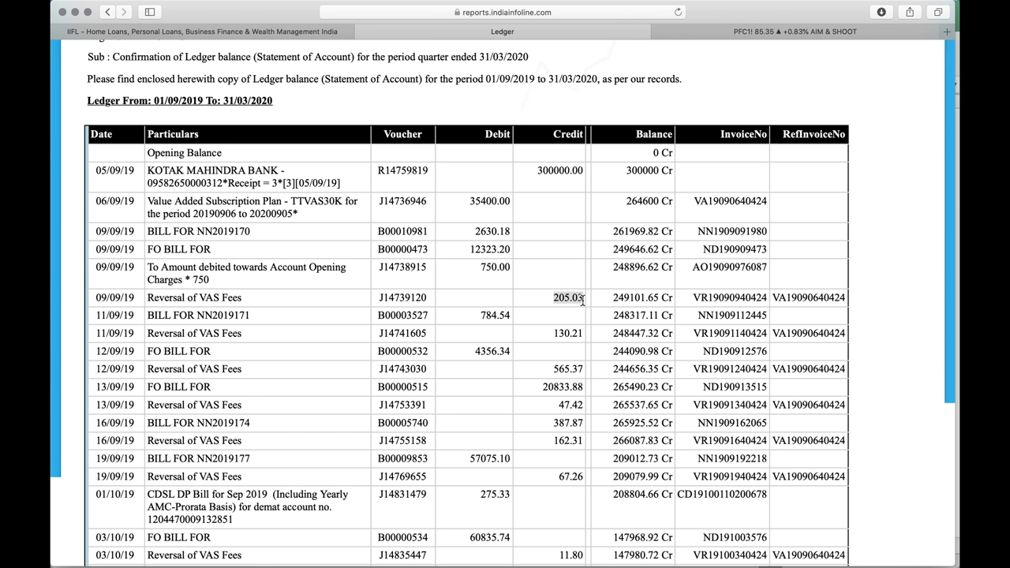
{"action": "key", "text": "super+minus"}
{"action": "key", "text": "super+minus"}
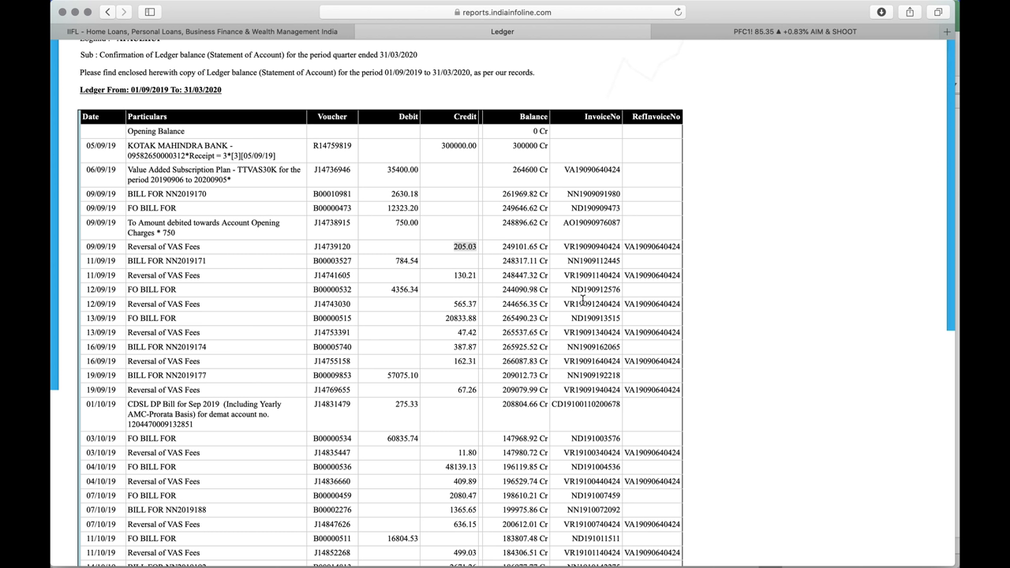
{"action": "scroll", "coordinate": [487, 303], "scroll_direction": "down", "scroll_amount": 2}
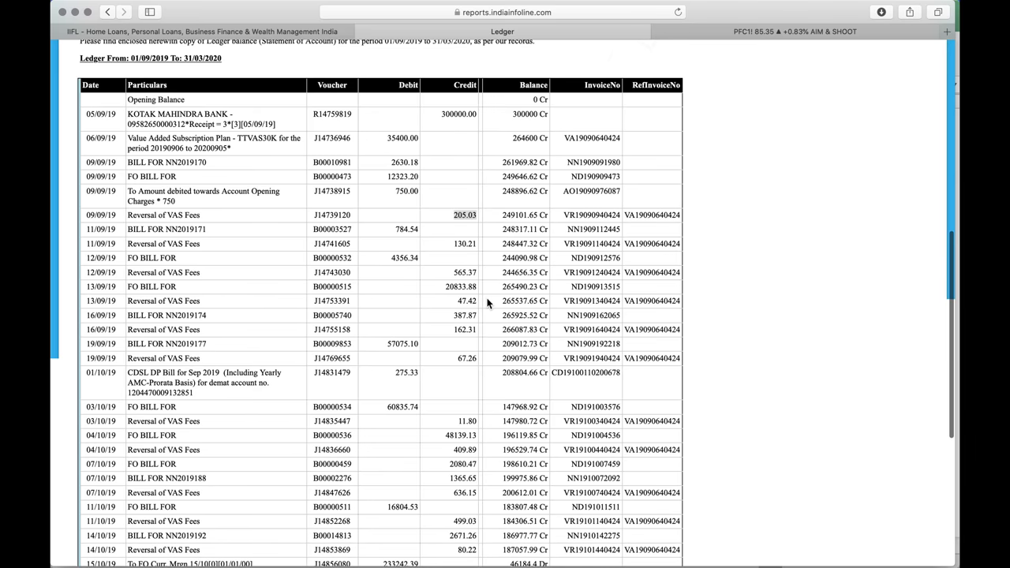
{"action": "scroll", "coordinate": [486, 303], "scroll_direction": "up", "scroll_amount": 10}
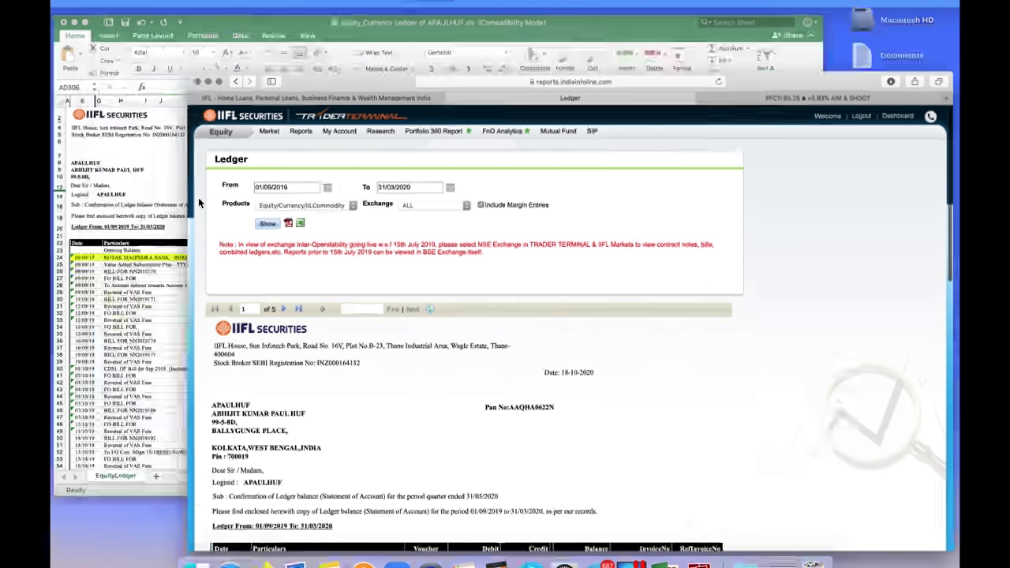
{"action": "key", "text": "ctrl+Up"}
{"action": "left_click", "coordinate": [261, 189]}
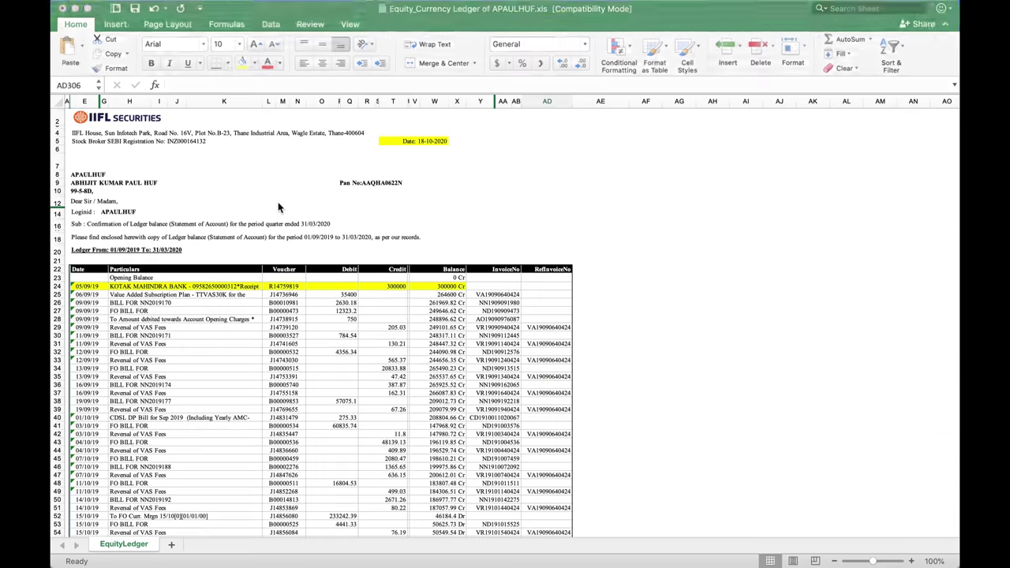
{"action": "left_click", "coordinate": [443, 143]}
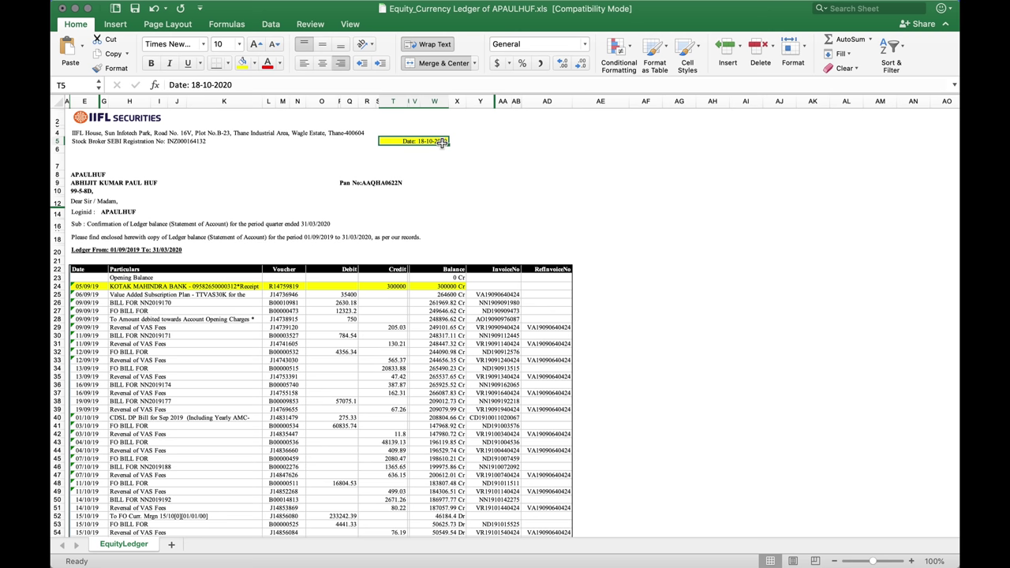
{"action": "left_click", "coordinate": [480, 181]}
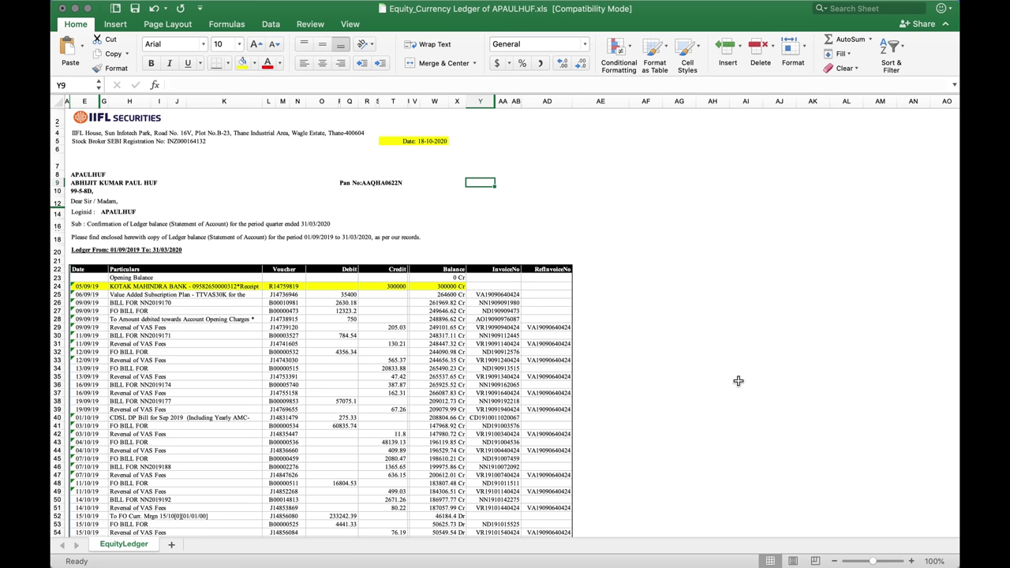
{"action": "left_click", "coordinate": [911, 562]}
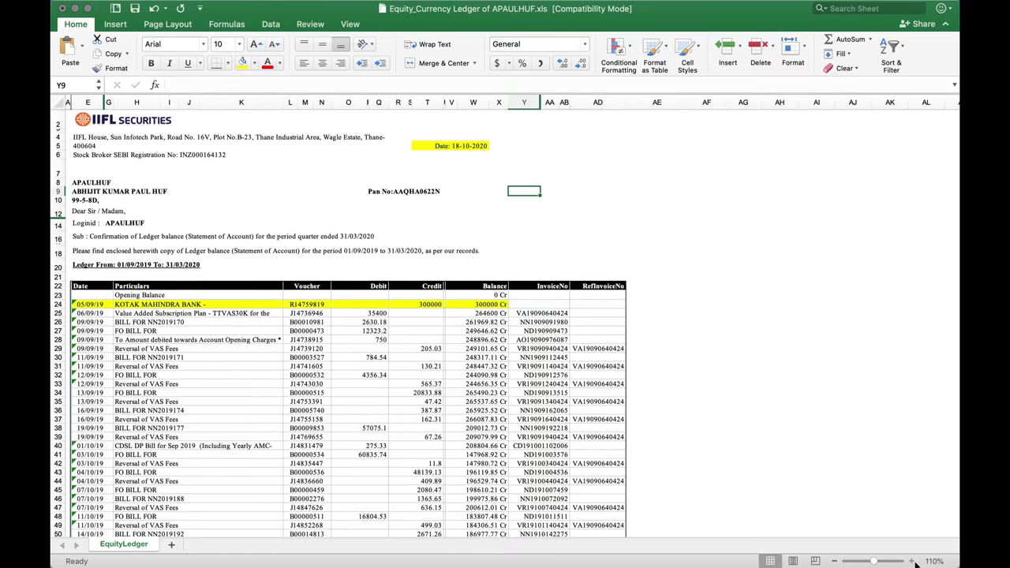
{"action": "left_click", "coordinate": [911, 561]}
{"action": "left_click", "coordinate": [911, 561]}
{"action": "left_click", "coordinate": [911, 561]}
{"action": "left_click", "coordinate": [911, 561]}
{"action": "left_click", "coordinate": [911, 561]}
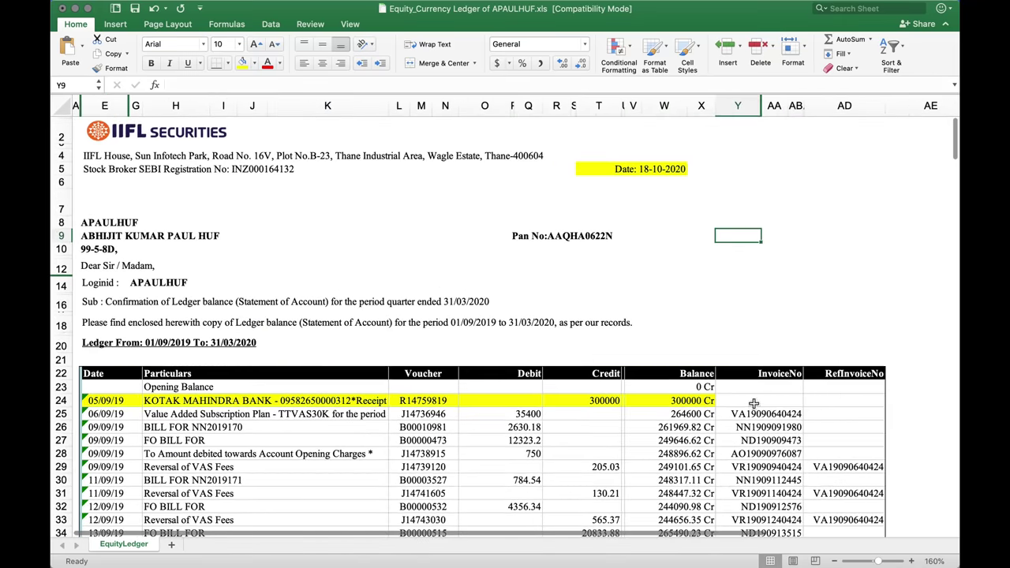
{"action": "scroll", "coordinate": [676, 202], "scroll_direction": "down", "scroll_amount": 3}
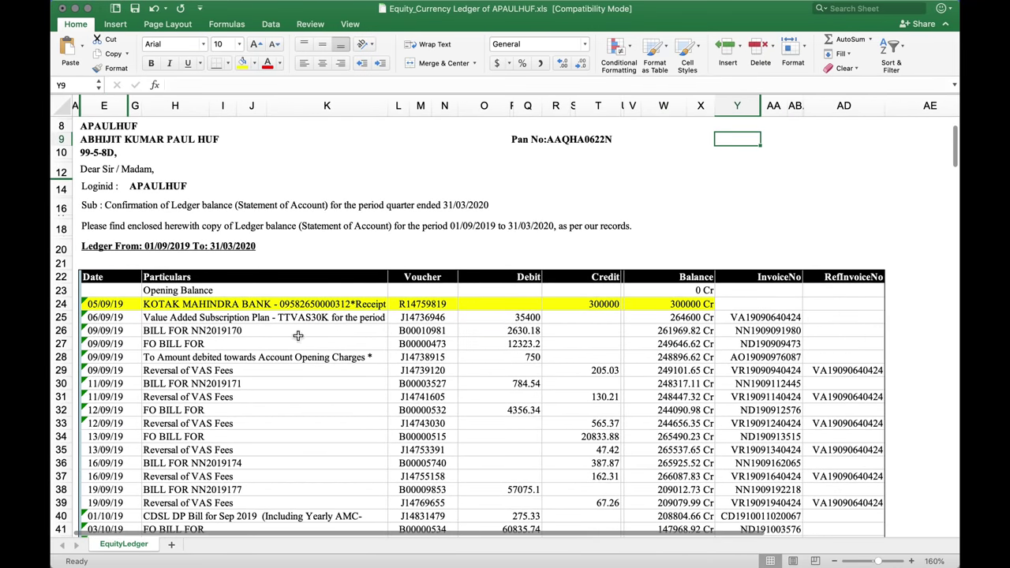
{"action": "left_click", "coordinate": [244, 305]}
{"action": "left_click_drag", "start_coordinate": [416, 313], "coordinate": [632, 314]}
{"action": "scroll", "coordinate": [632, 314], "scroll_direction": "down", "scroll_amount": 5}
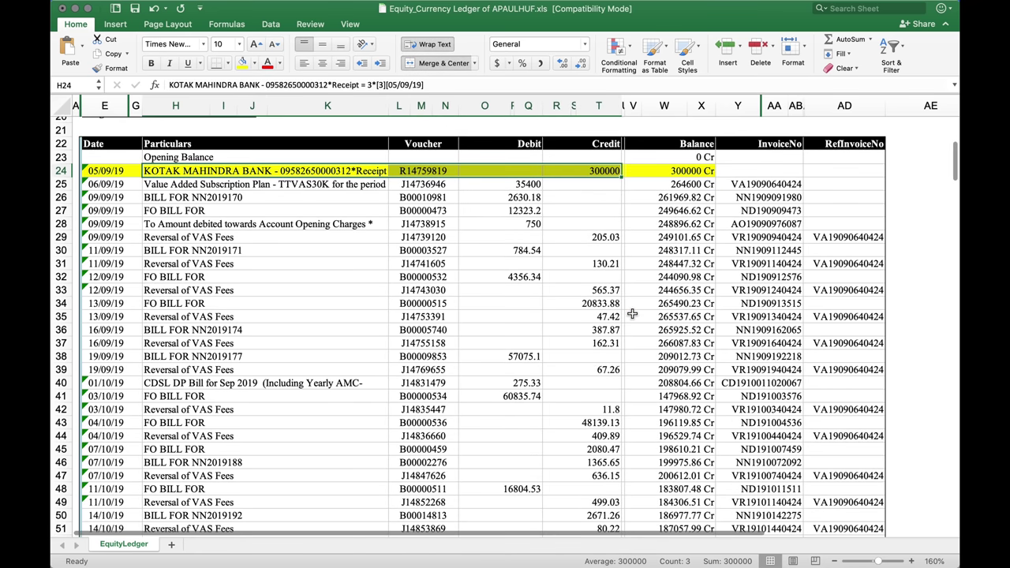
{"action": "left_click_drag", "start_coordinate": [524, 198], "coordinate": [530, 355]}
{"action": "left_click_drag", "start_coordinate": [598, 250], "coordinate": [600, 449]}
{"action": "scroll", "coordinate": [601, 449], "scroll_direction": "down", "scroll_amount": 3}
{"action": "scroll", "coordinate": [602, 449], "scroll_direction": "down", "scroll_amount": 1}
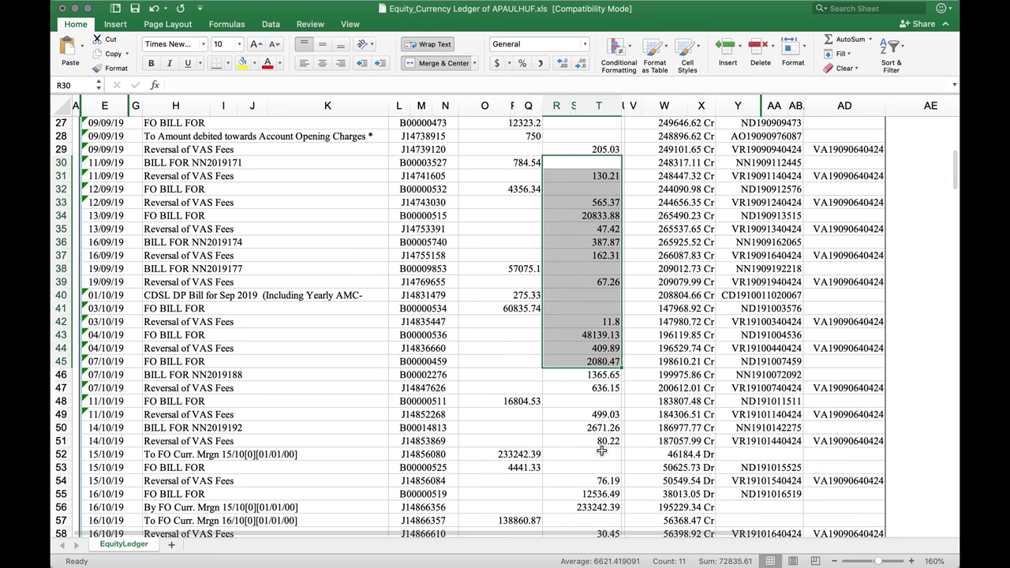
{"action": "scroll", "coordinate": [602, 449], "scroll_direction": "down", "scroll_amount": 4}
{"action": "scroll", "coordinate": [601, 449], "scroll_direction": "down", "scroll_amount": 3}
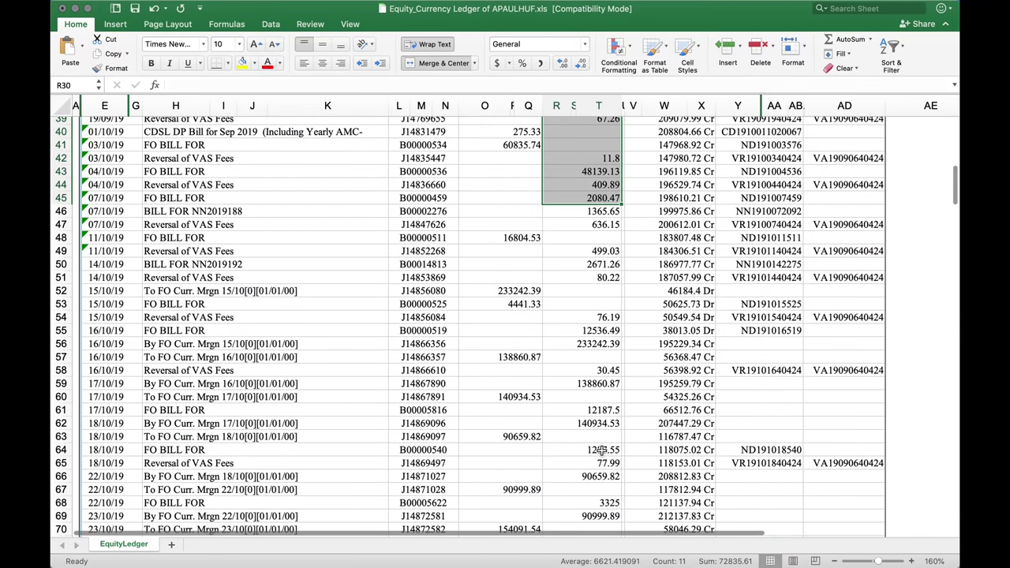
{"action": "scroll", "coordinate": [601, 449], "scroll_direction": "down", "scroll_amount": 3}
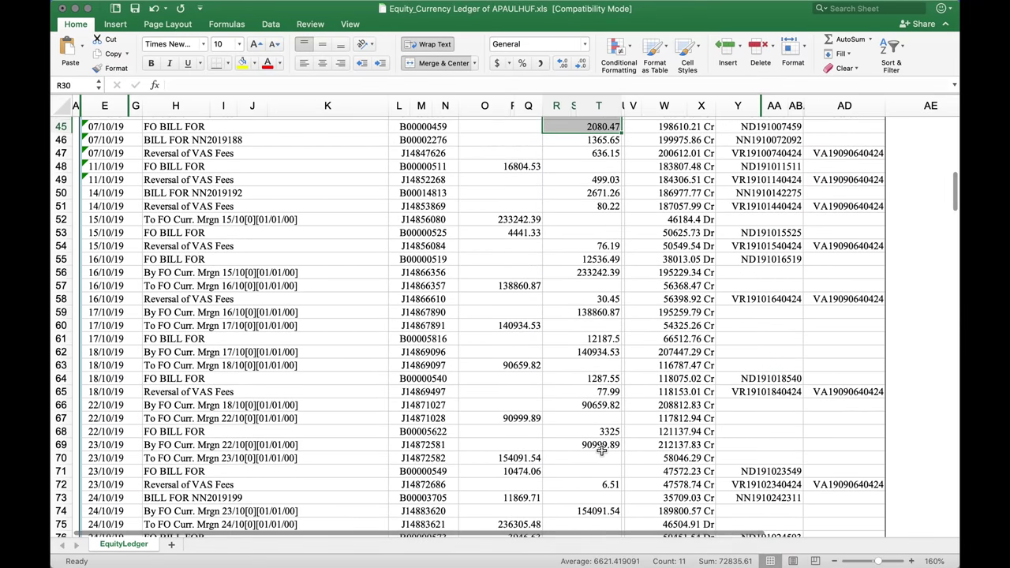
{"action": "scroll", "coordinate": [601, 449], "scroll_direction": "down", "scroll_amount": 15}
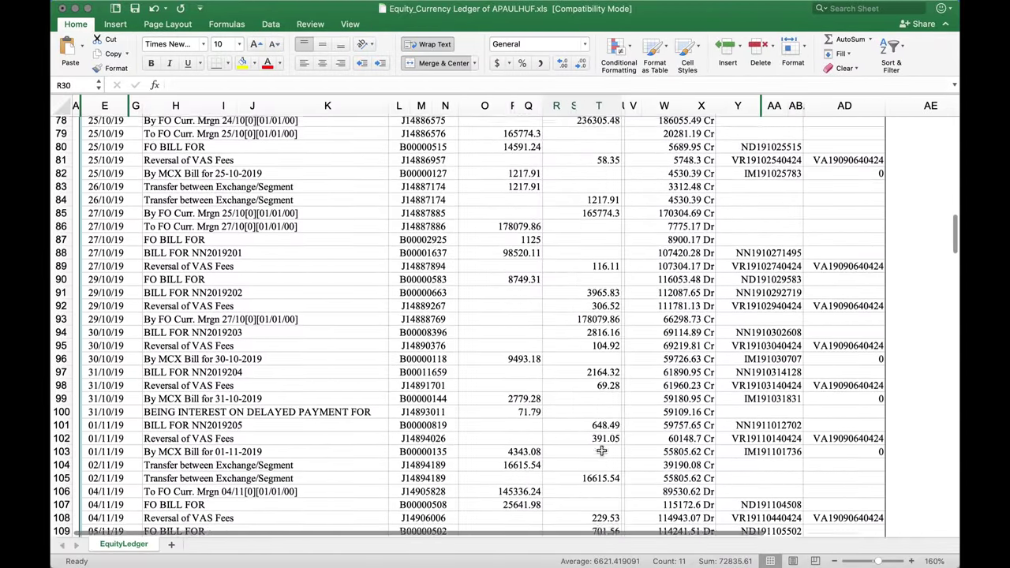
{"action": "scroll", "coordinate": [602, 451], "scroll_direction": "down", "scroll_amount": 14}
{"action": "scroll", "coordinate": [601, 451], "scroll_direction": "down", "scroll_amount": 10}
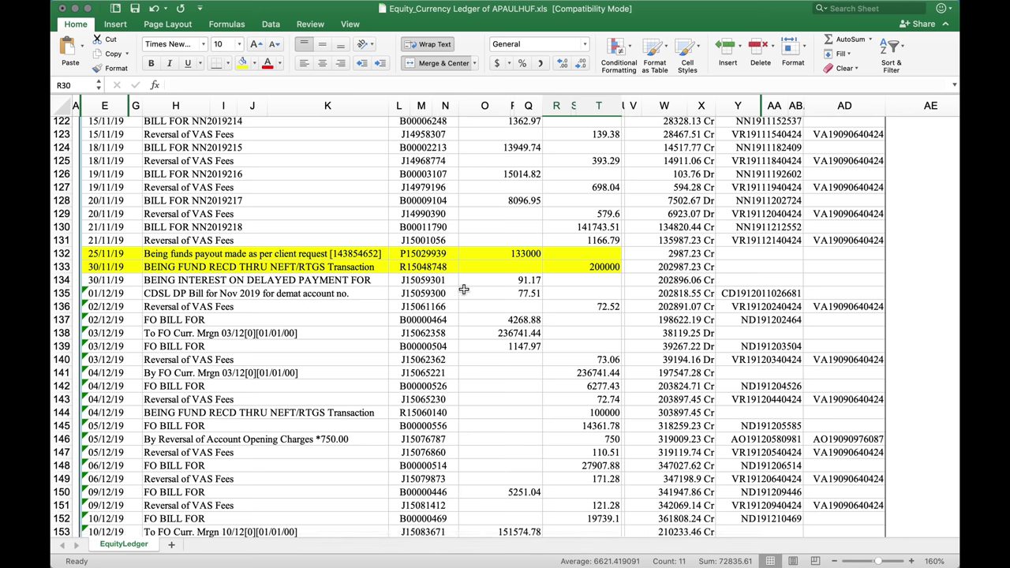
{"action": "left_click", "coordinate": [513, 260]}
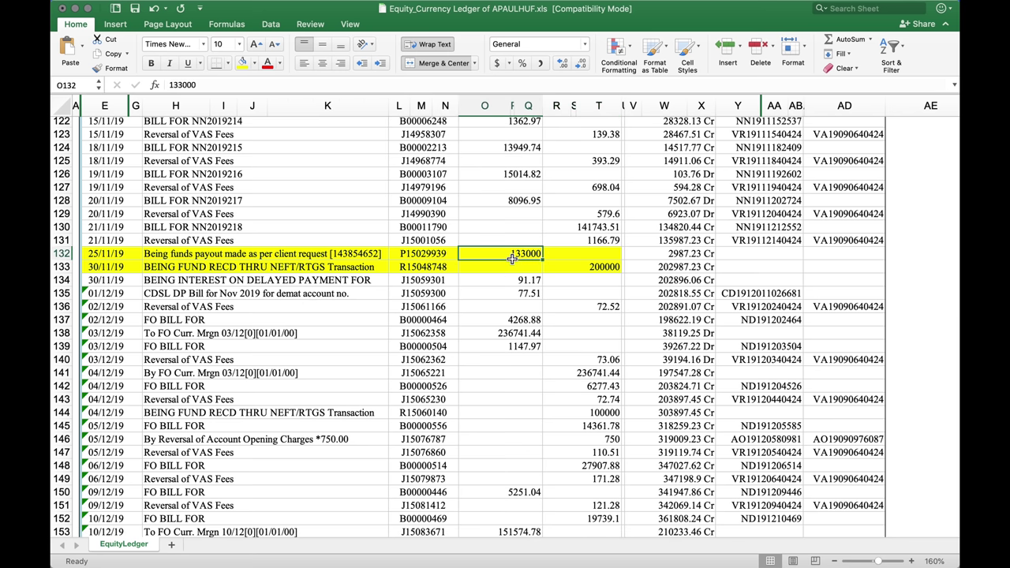
{"action": "left_click", "coordinate": [587, 269]}
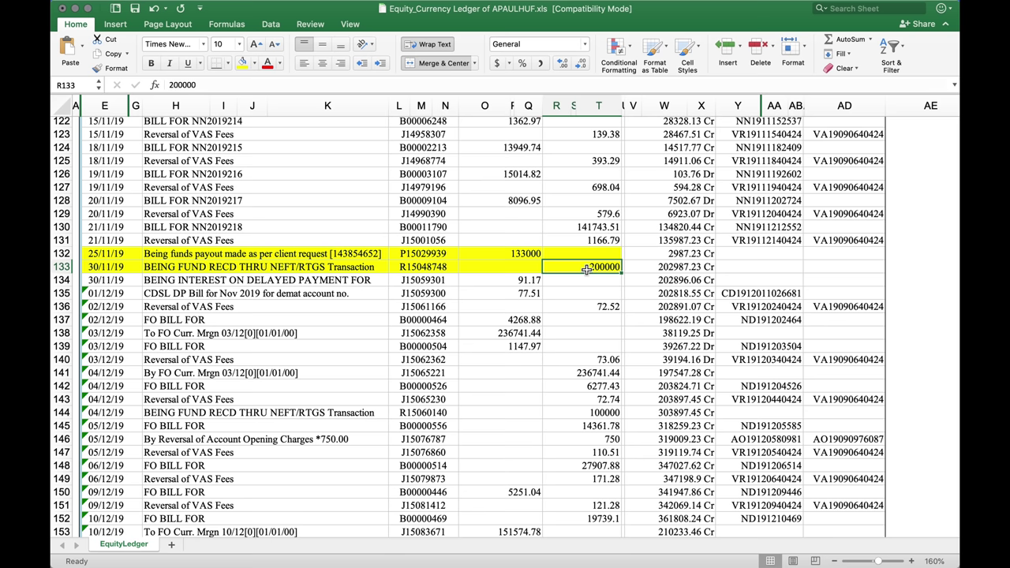
{"action": "scroll", "coordinate": [586, 269], "scroll_direction": "up", "scroll_amount": 4}
{"action": "left_click", "coordinate": [531, 314]}
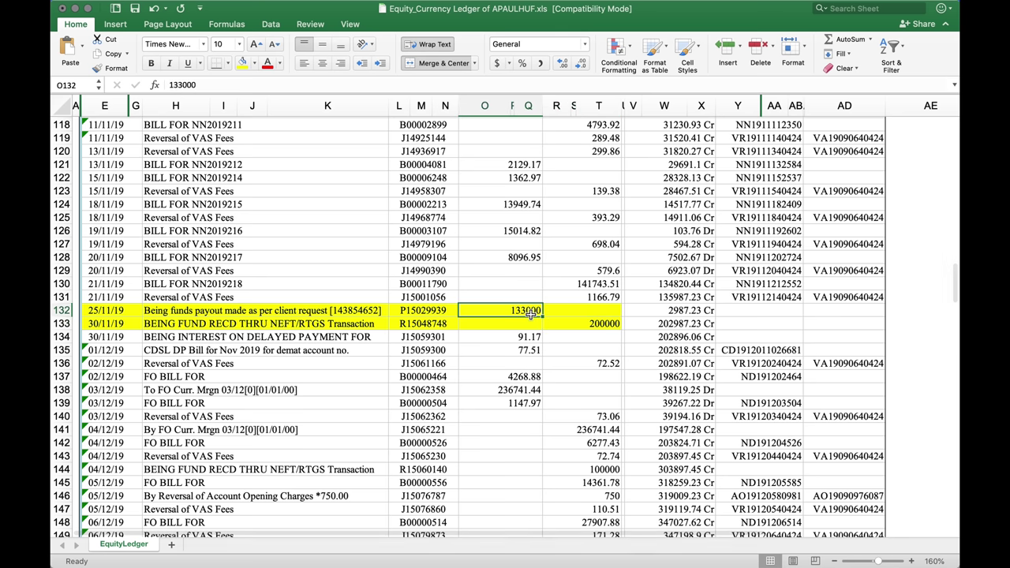
{"action": "left_click", "coordinate": [589, 328]}
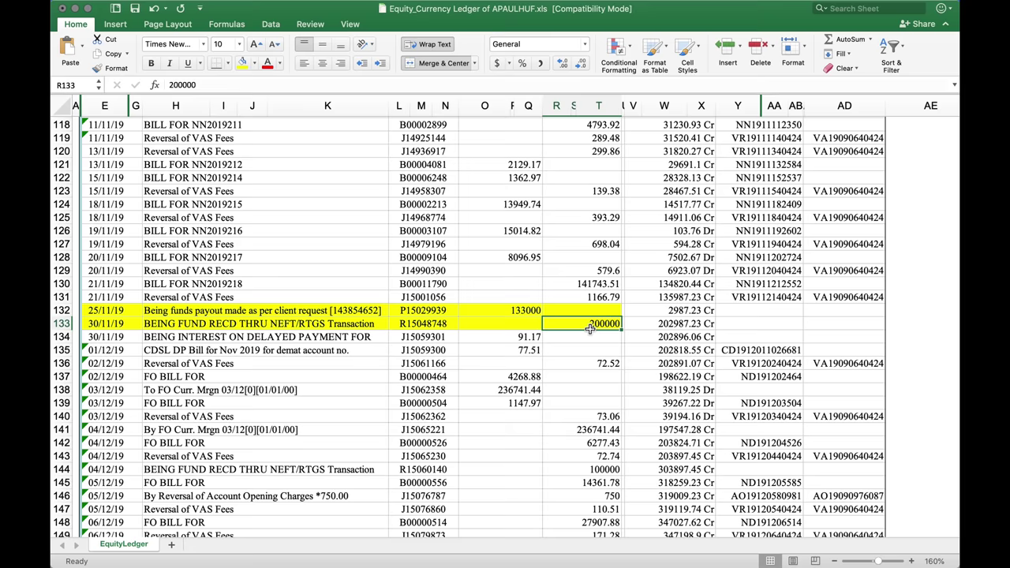
{"action": "scroll", "coordinate": [589, 329], "scroll_direction": "down", "scroll_amount": 13}
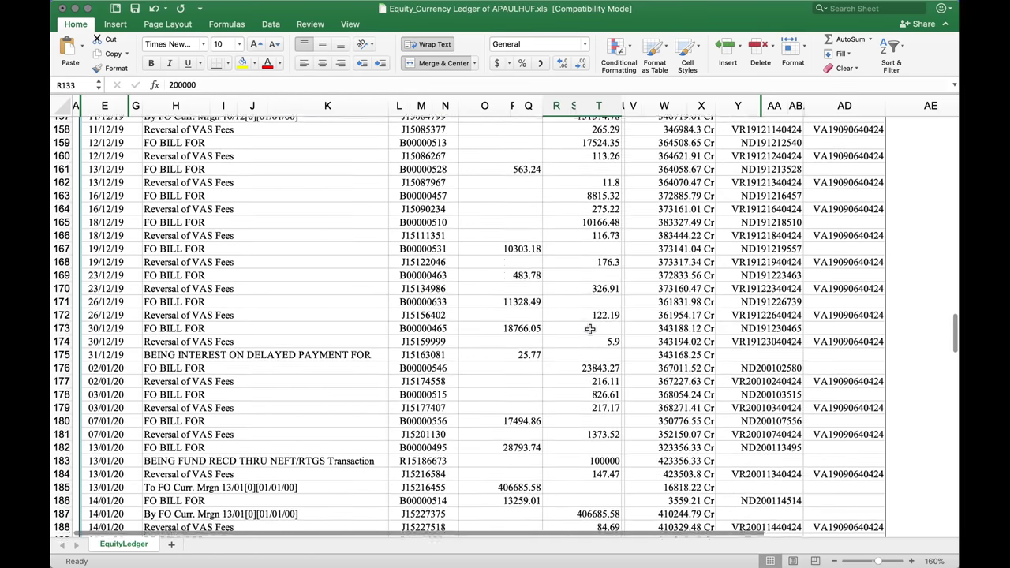
{"action": "scroll", "coordinate": [590, 328], "scroll_direction": "down", "scroll_amount": 10}
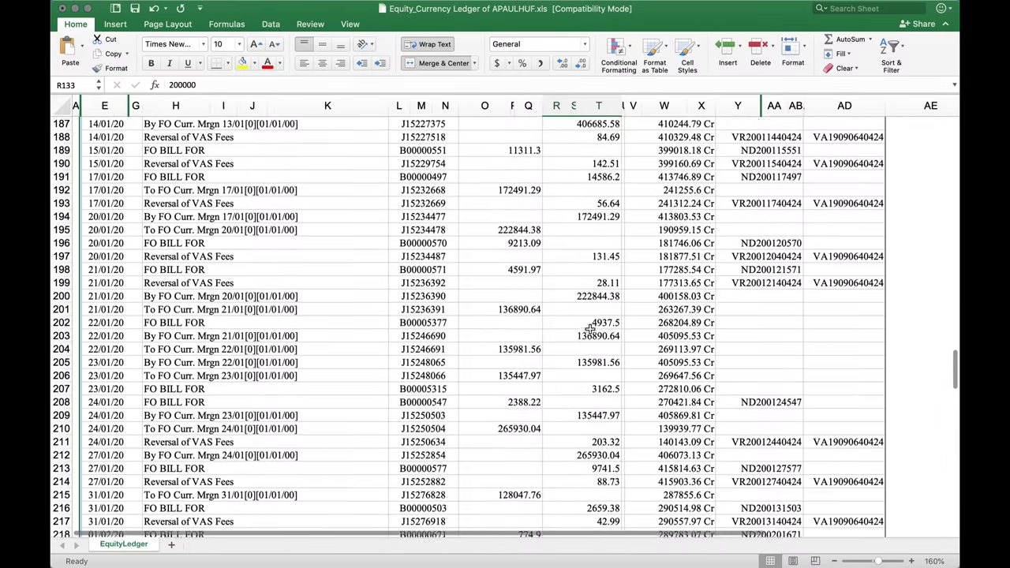
{"action": "scroll", "coordinate": [589, 328], "scroll_direction": "down", "scroll_amount": 5}
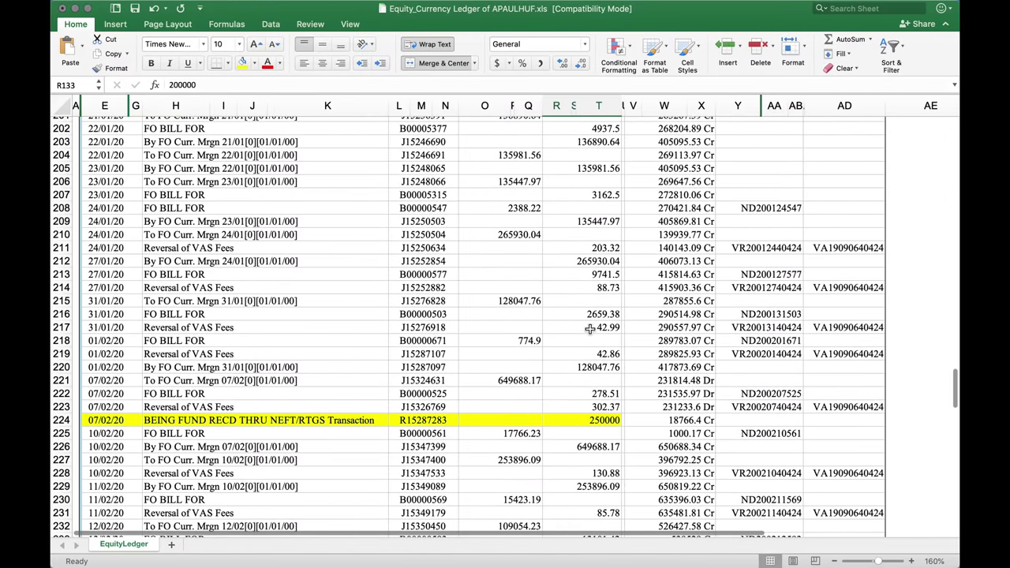
{"action": "scroll", "coordinate": [590, 329], "scroll_direction": "down", "scroll_amount": 3}
{"action": "scroll", "coordinate": [590, 329], "scroll_direction": "down", "scroll_amount": 1}
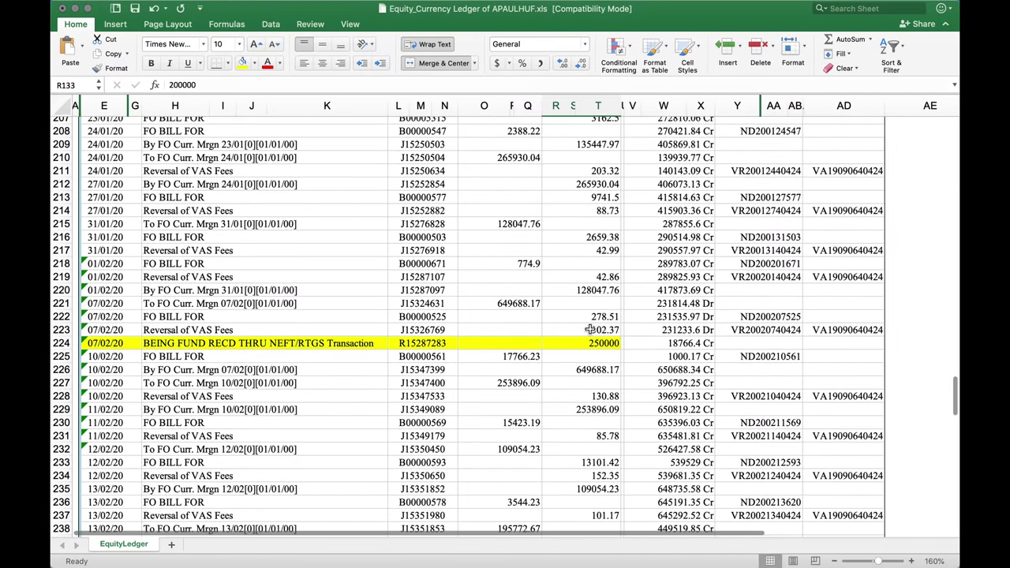
{"action": "left_click", "coordinate": [615, 347]}
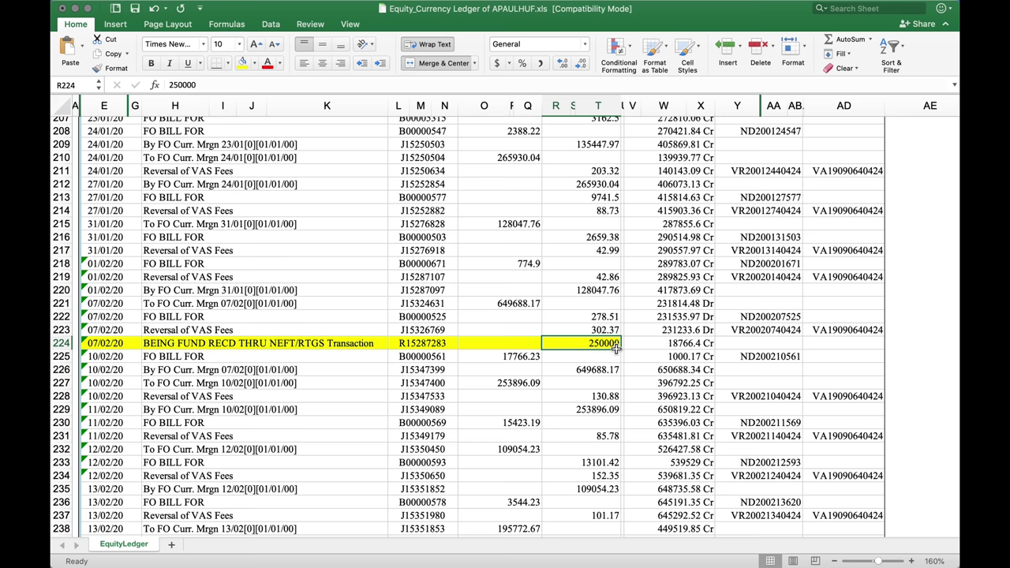
{"action": "scroll", "coordinate": [615, 347], "scroll_direction": "down", "scroll_amount": 5}
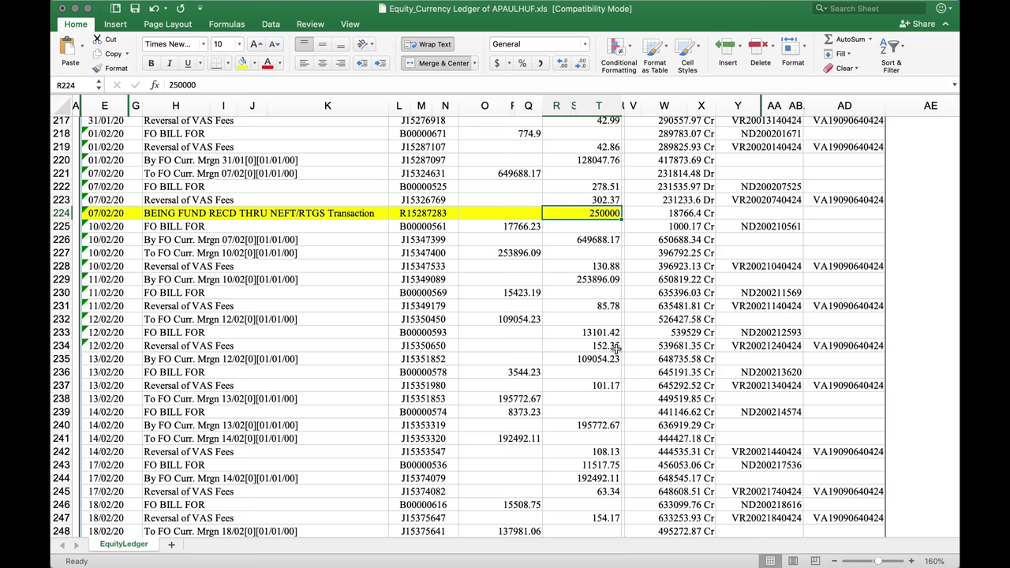
{"action": "scroll", "coordinate": [618, 348], "scroll_direction": "down", "scroll_amount": 15}
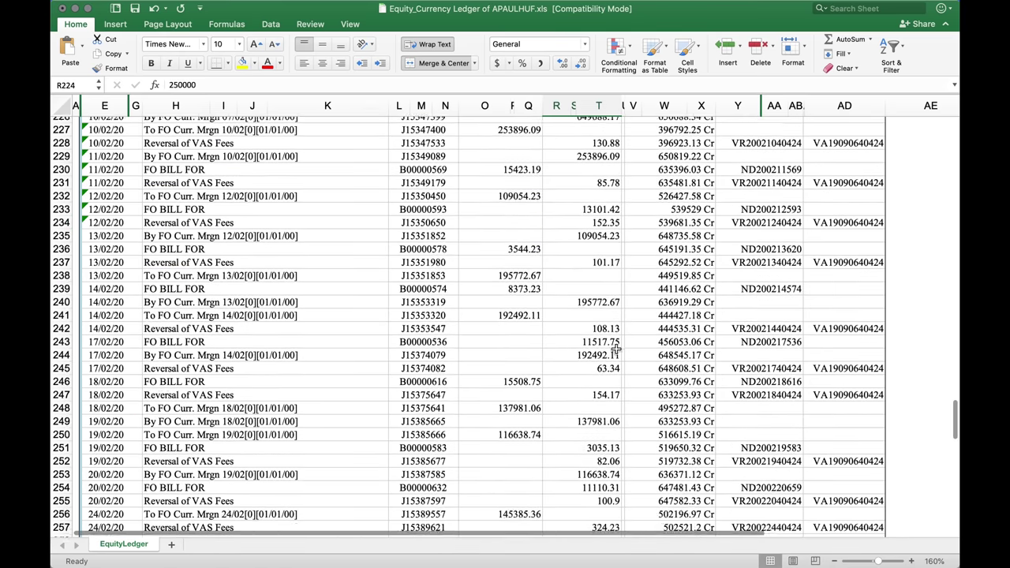
{"action": "scroll", "coordinate": [616, 349], "scroll_direction": "down", "scroll_amount": 9}
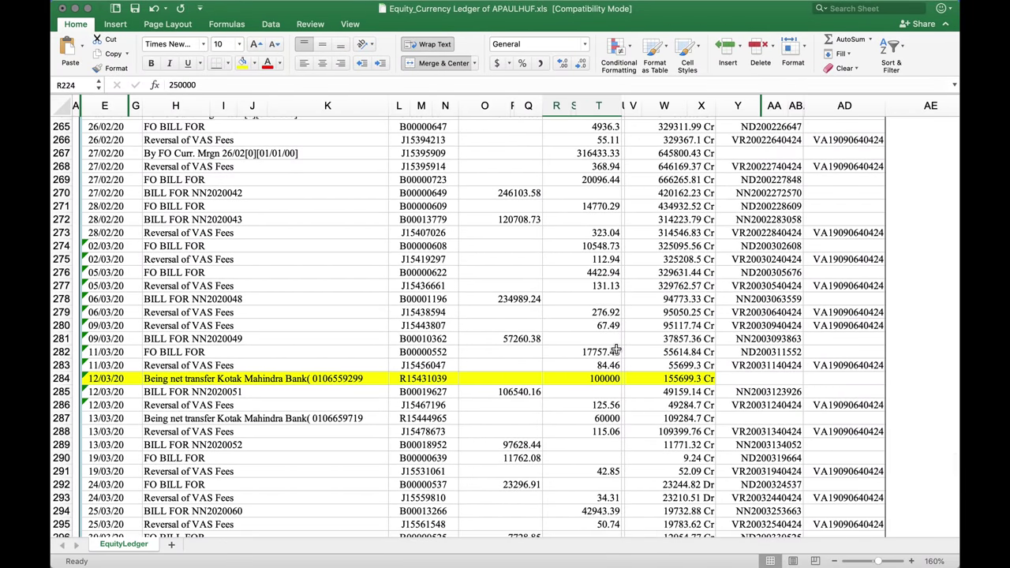
{"action": "left_click", "coordinate": [125, 379]}
{"action": "left_click_drag", "start_coordinate": [125, 379], "coordinate": [445, 379]}
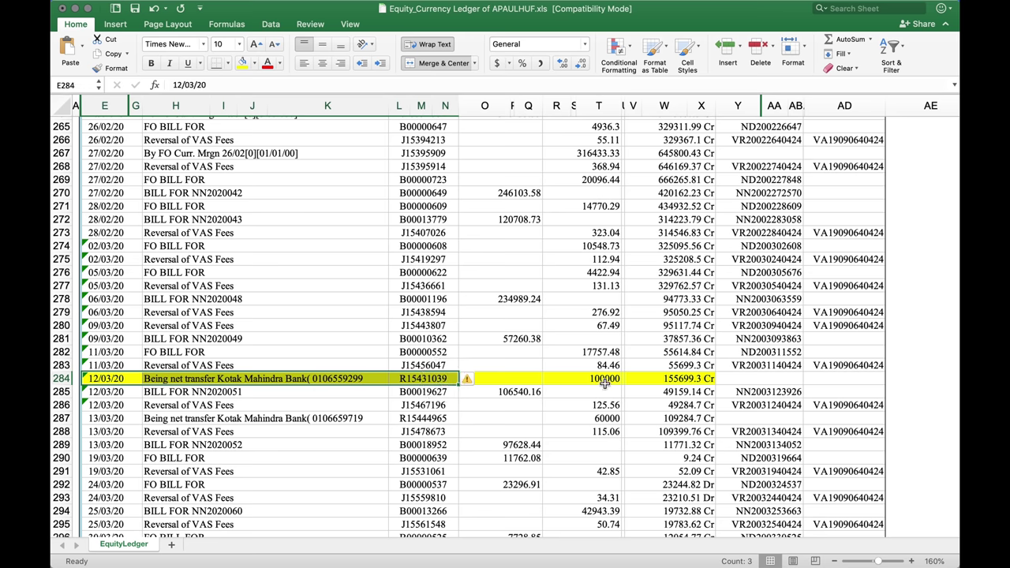
{"action": "scroll", "coordinate": [605, 382], "scroll_direction": "down", "scroll_amount": 9}
{"action": "scroll", "coordinate": [604, 382], "scroll_direction": "up", "scroll_amount": 10}
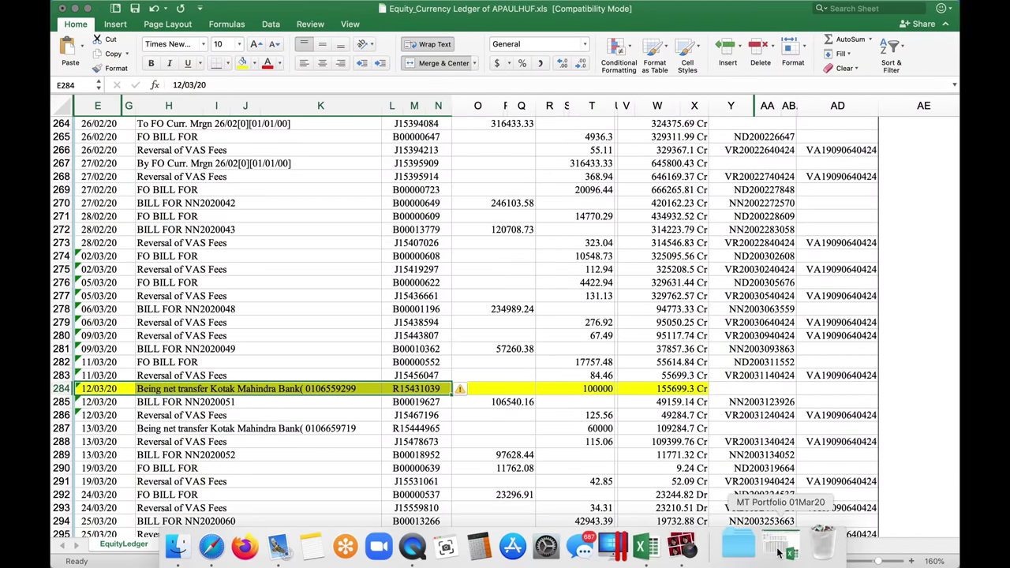
Restore the MT Portfolio 01Mar20 workbook from the Dock and zoom it to 160%
{"action": "left_click", "coordinate": [775, 552]}
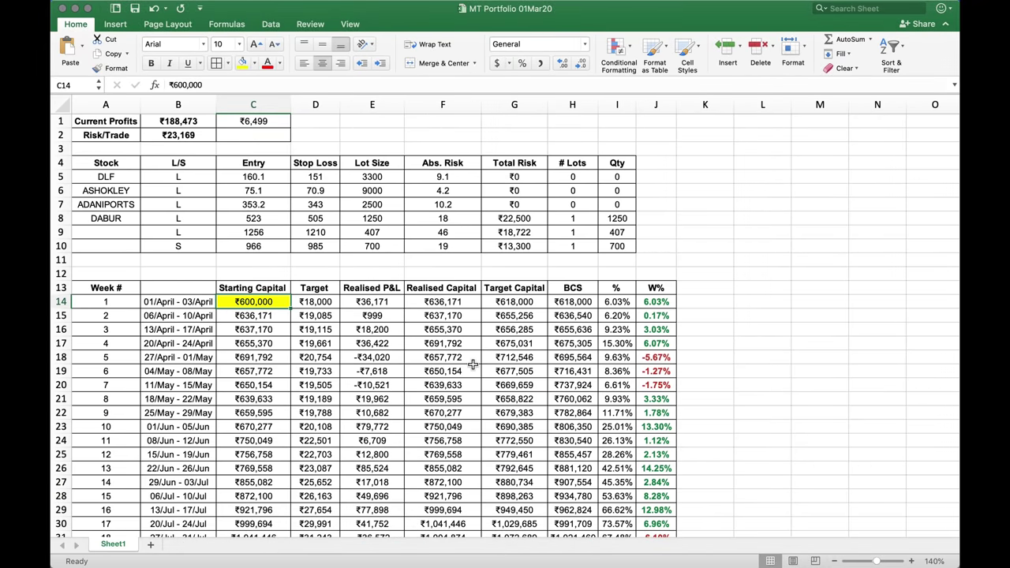
{"action": "scroll", "coordinate": [201, 192], "scroll_direction": "up", "scroll_amount": 2}
{"action": "left_click", "coordinate": [912, 561]}
{"action": "left_click", "coordinate": [911, 561]}
{"action": "scroll", "coordinate": [897, 381], "scroll_direction": "down", "scroll_amount": 2}
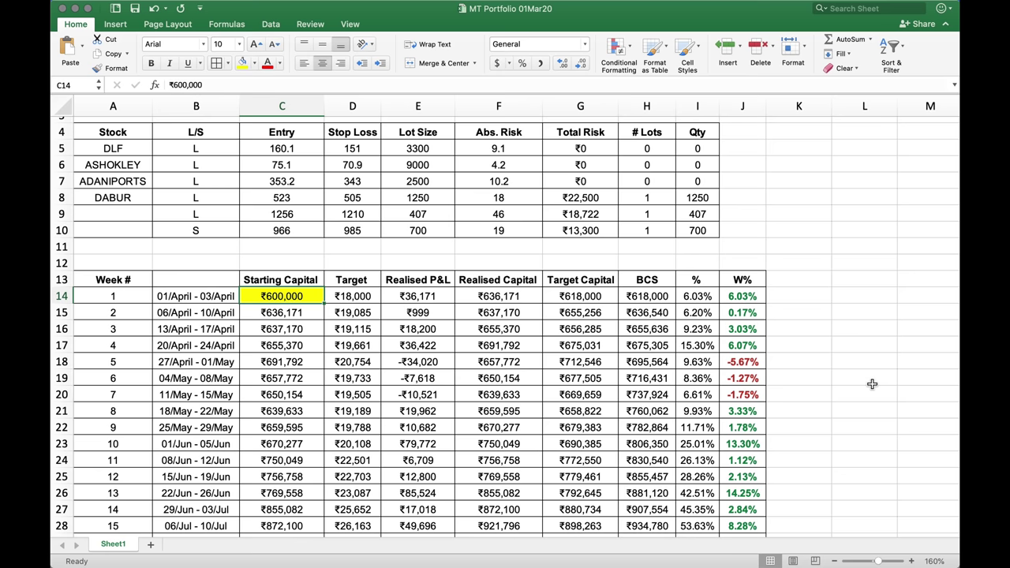
Switch desktop spaces and show every open window in Mission Control
{"action": "key", "text": "ctrl+Right"}
{"action": "key", "text": "ctrl+Up"}
Bring the IIFL ledger statement forward to check it, then show all windows again
{"action": "left_click", "coordinate": [607, 331]}
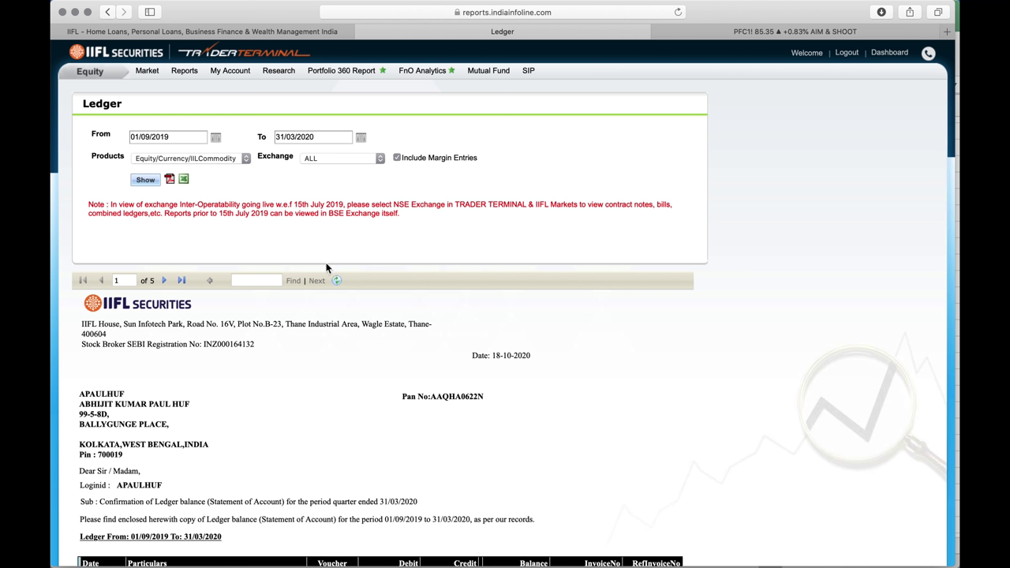
{"action": "key", "text": "ctrl+Up"}
Return to the MT Portfolio sheet, zoom out, and inspect week 1's row and ₹18,000 target
{"action": "left_click", "coordinate": [340, 305]}
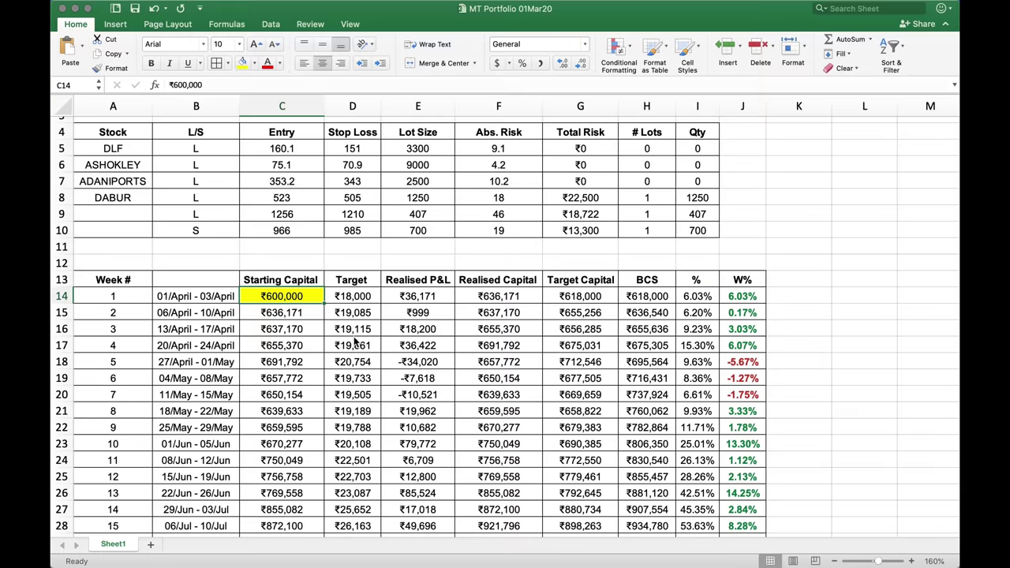
{"action": "key", "text": "super+minus"}
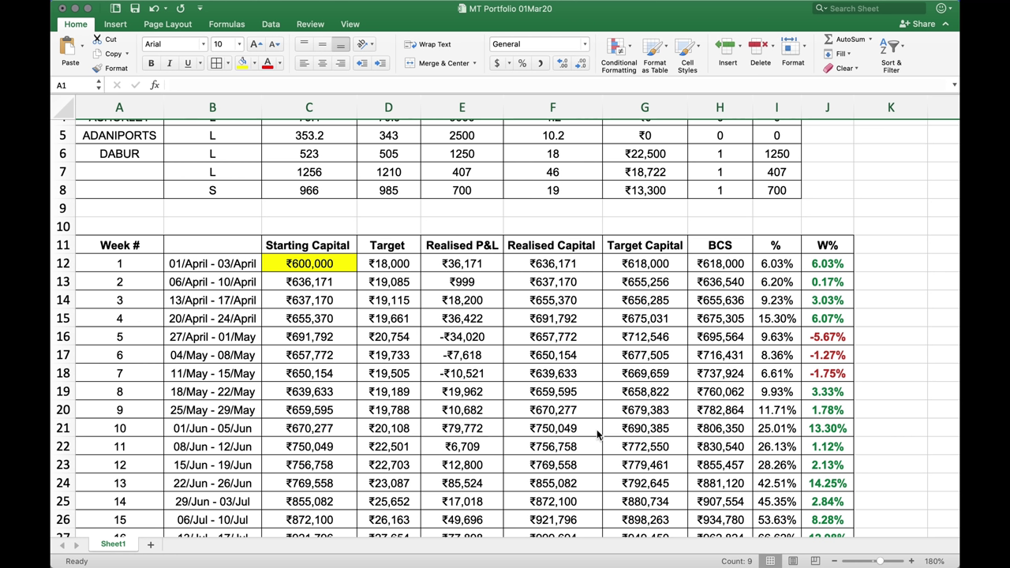
{"action": "left_click", "coordinate": [66, 265]}
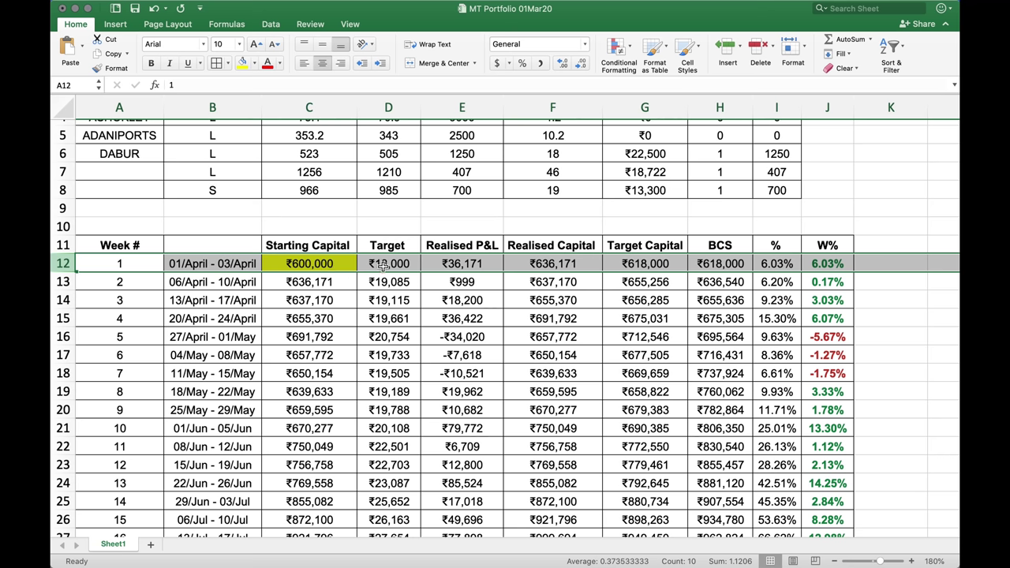
{"action": "left_click", "coordinate": [379, 269]}
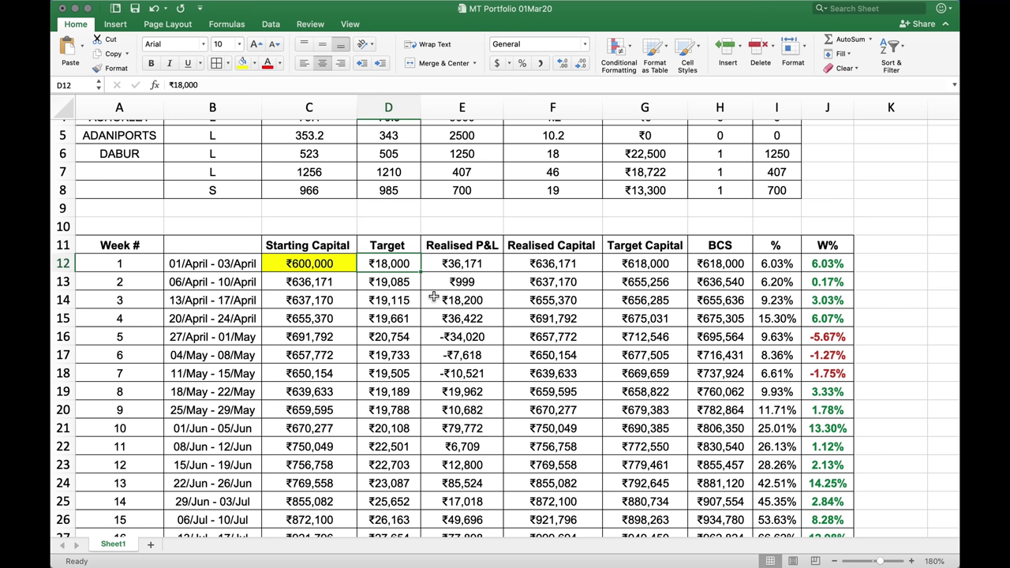
Review week 1's ₹636,171 realised capital and fill week 2's starting capital in C13 yellow
{"action": "left_click_drag", "start_coordinate": [339, 248], "coordinate": [462, 270]}
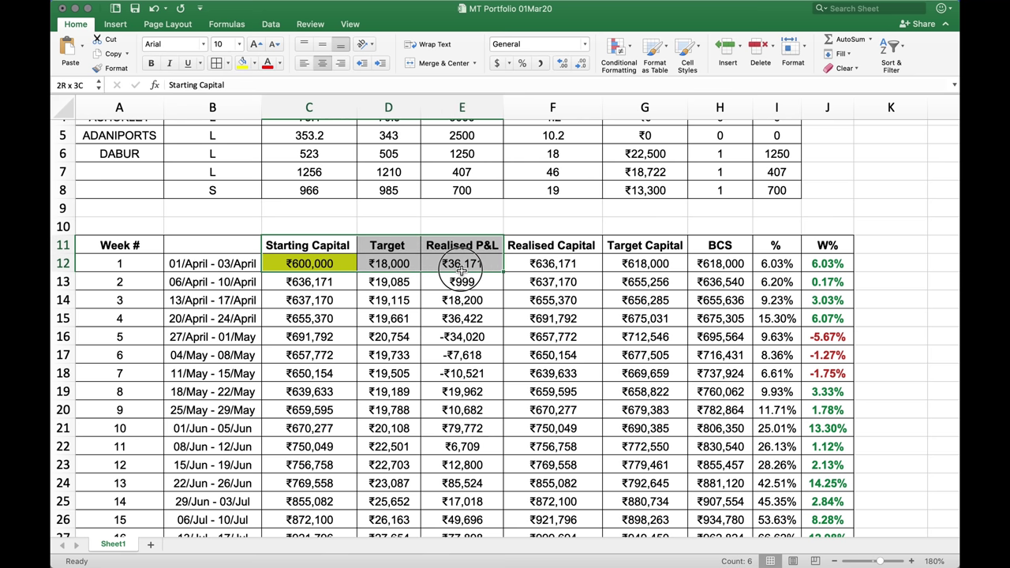
{"action": "left_click_drag", "start_coordinate": [461, 271], "coordinate": [531, 271]}
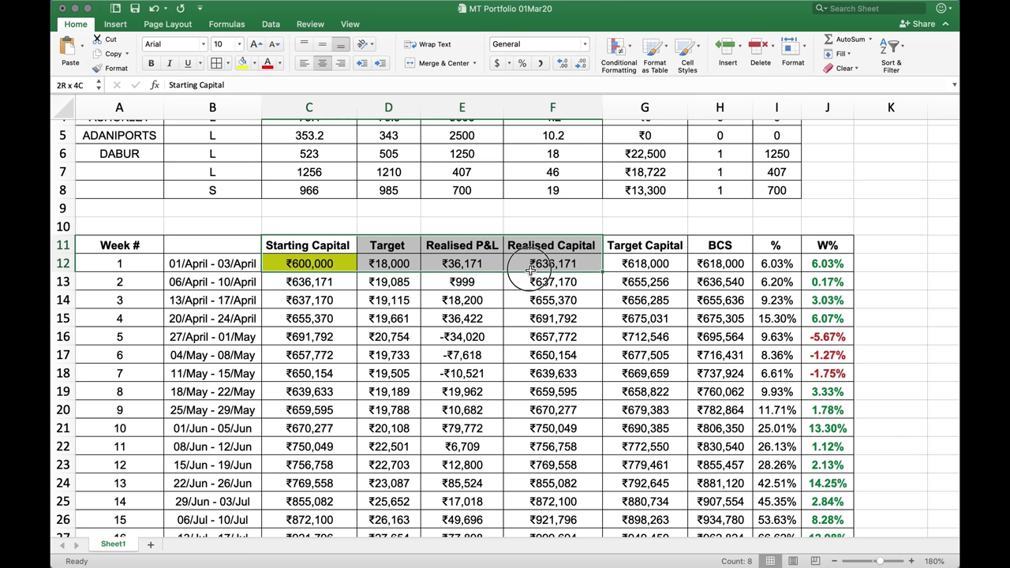
{"action": "left_click", "coordinate": [590, 269]}
{"action": "left_click", "coordinate": [337, 289]}
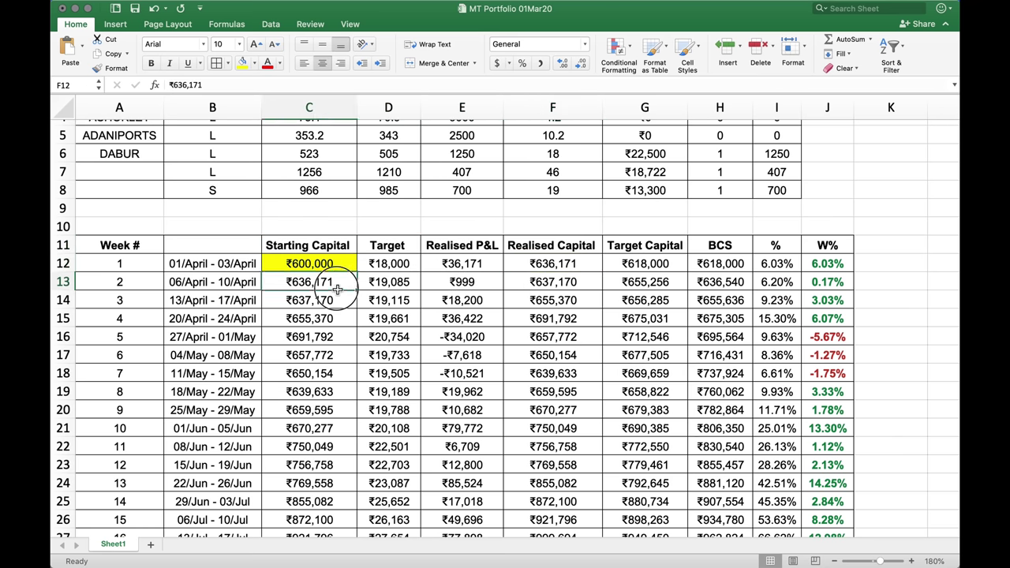
{"action": "left_click", "coordinate": [242, 63]}
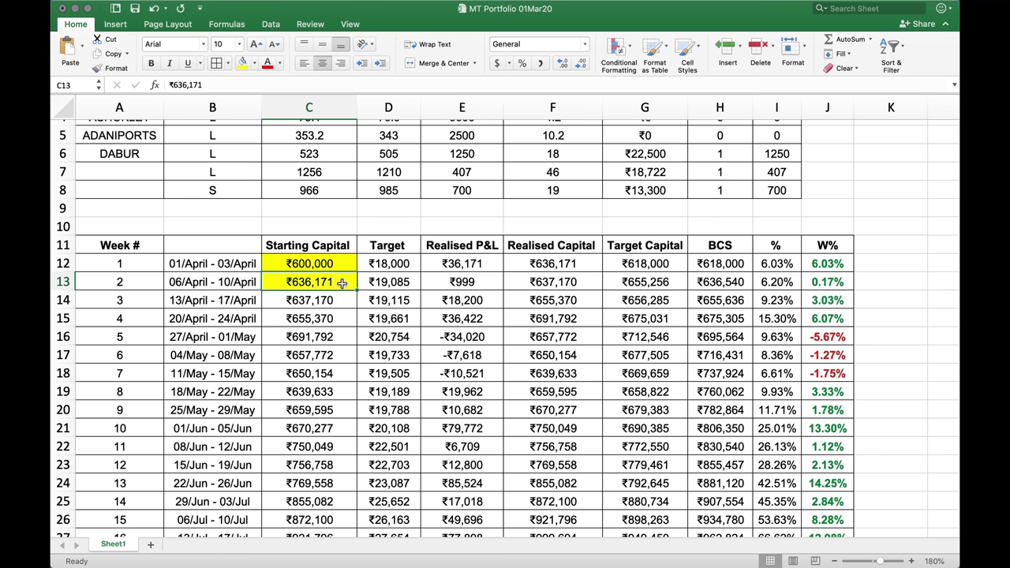
Select week 2's target and week 1's capital, target and date cells to compare values
{"action": "left_click", "coordinate": [384, 285]}
{"action": "left_click_drag", "start_coordinate": [385, 285], "coordinate": [332, 284]}
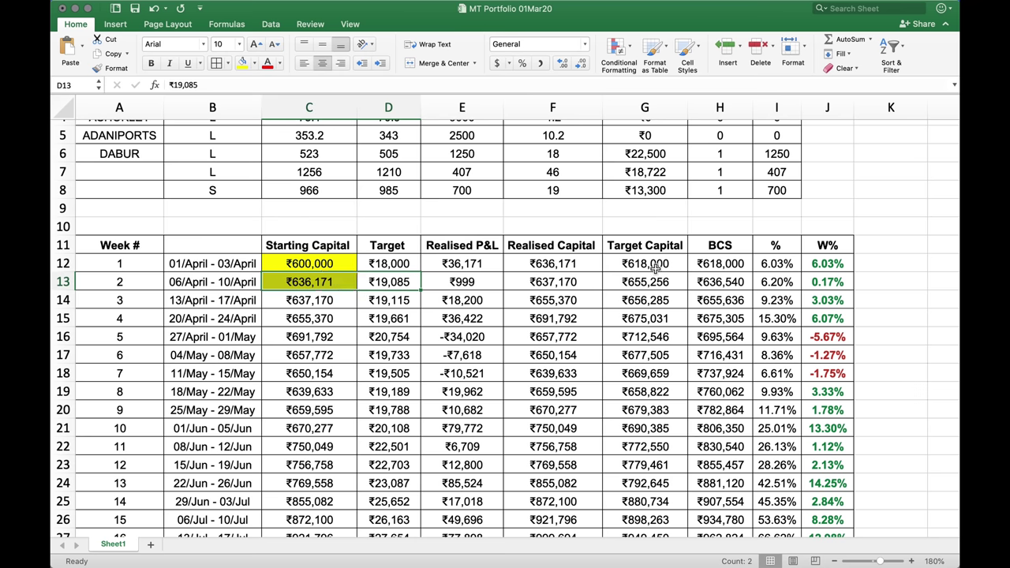
{"action": "left_click_drag", "start_coordinate": [663, 266], "coordinate": [829, 265]}
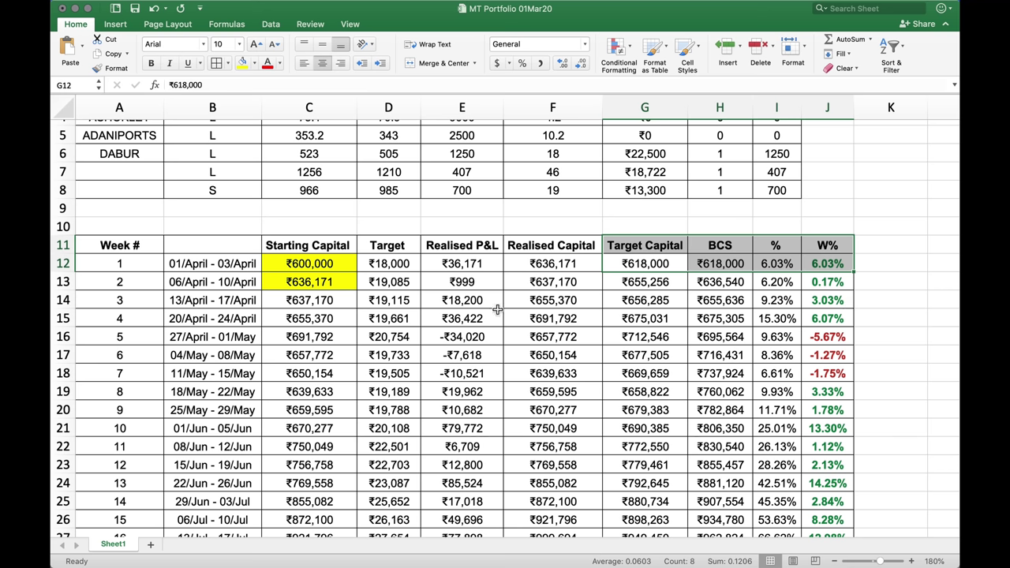
{"action": "left_click_drag", "start_coordinate": [226, 268], "coordinate": [294, 267]}
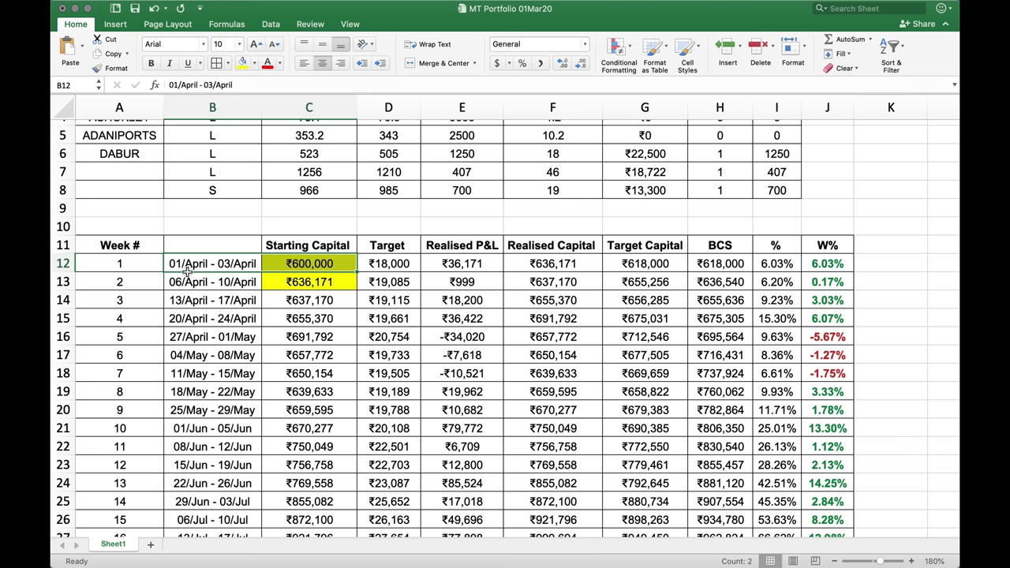
Bring the browser Ledger window forward and open My Account > Portfolio > P/L Summary/Realized
{"action": "key", "text": "ctrl+Up"}
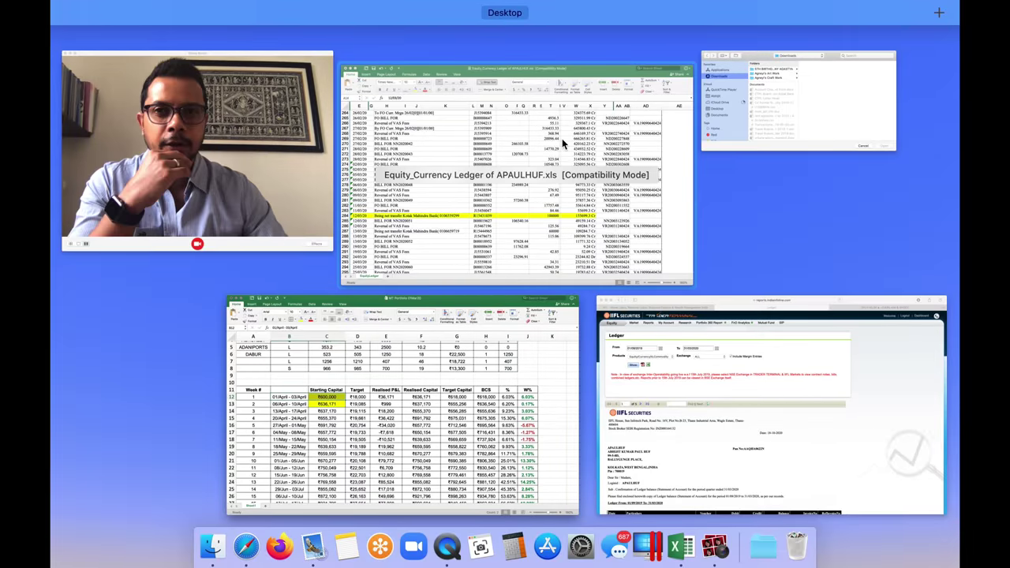
{"action": "left_click", "coordinate": [771, 338]}
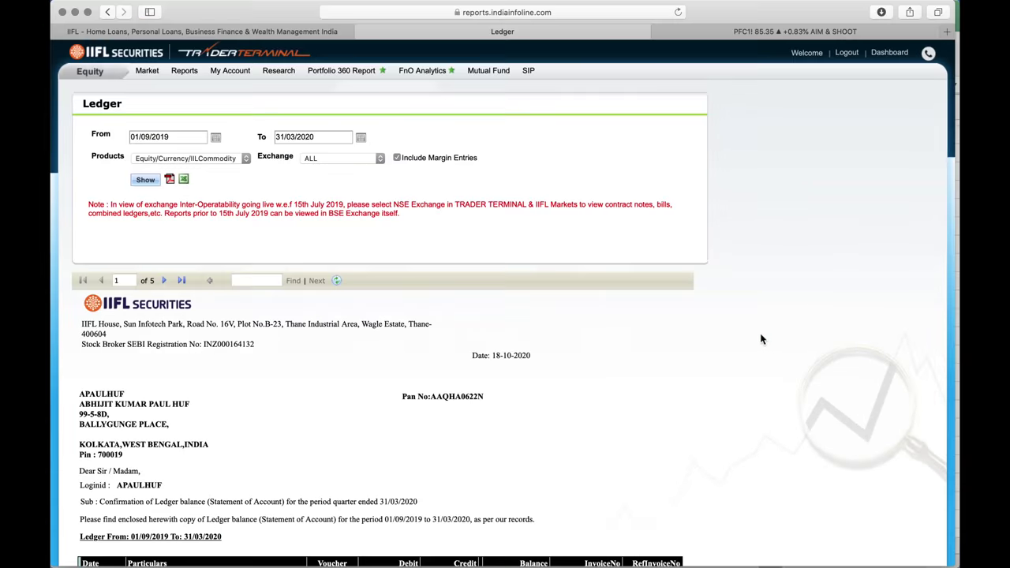
{"action": "mouse_move", "coordinate": [187, 72]}
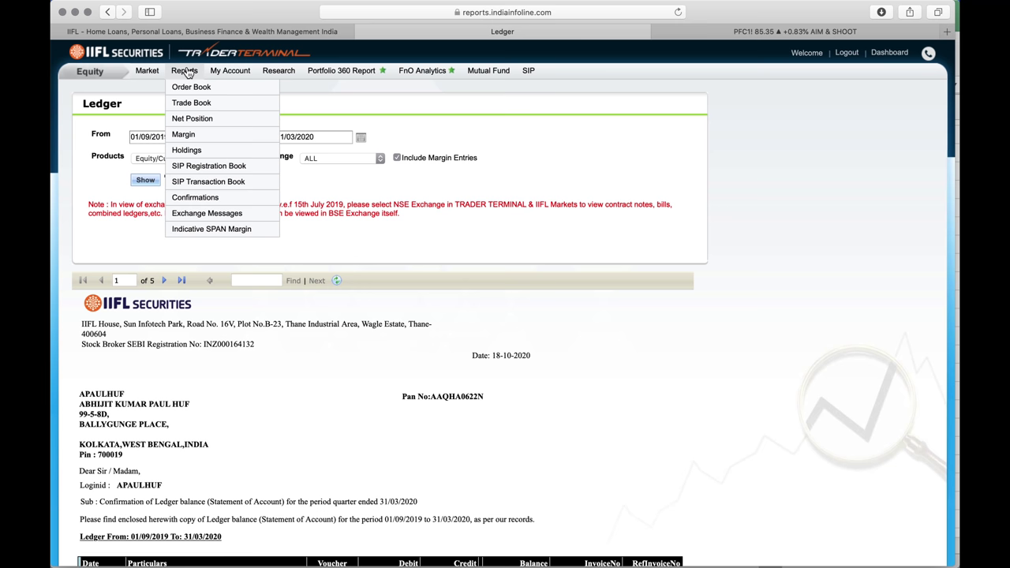
{"action": "mouse_move", "coordinate": [236, 73]}
{"action": "mouse_move", "coordinate": [245, 105]}
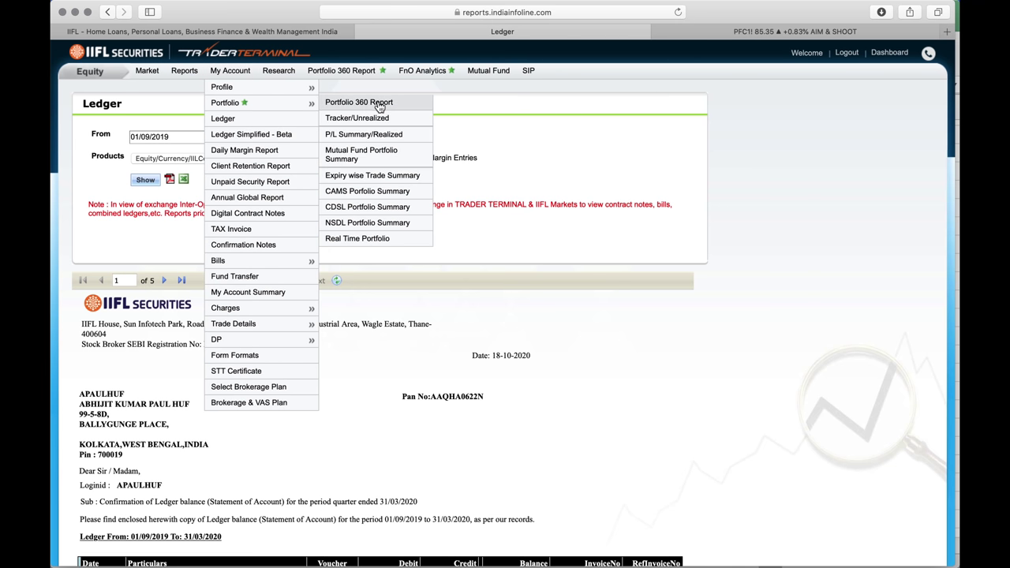
{"action": "left_click", "coordinate": [386, 137]}
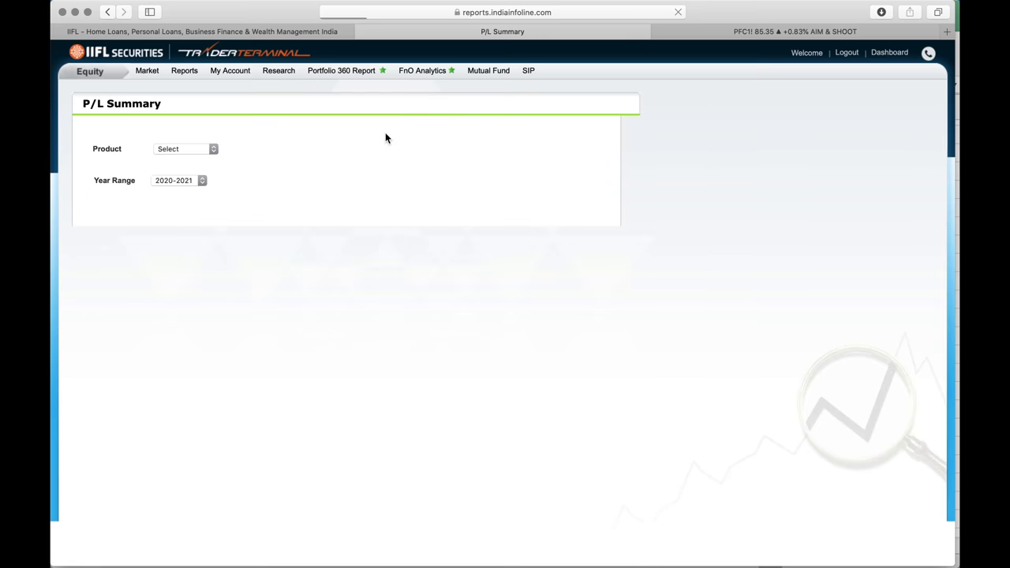
Set the P/L Summary to F&O, Date Wise, with From date 01/04/2020
{"action": "left_click", "coordinate": [212, 153]}
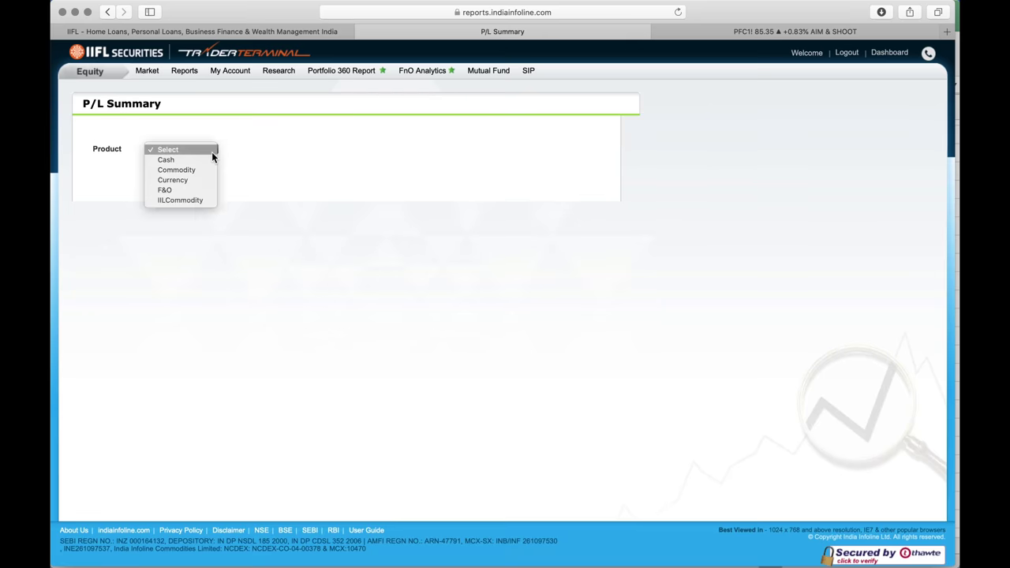
{"action": "left_click", "coordinate": [205, 191]}
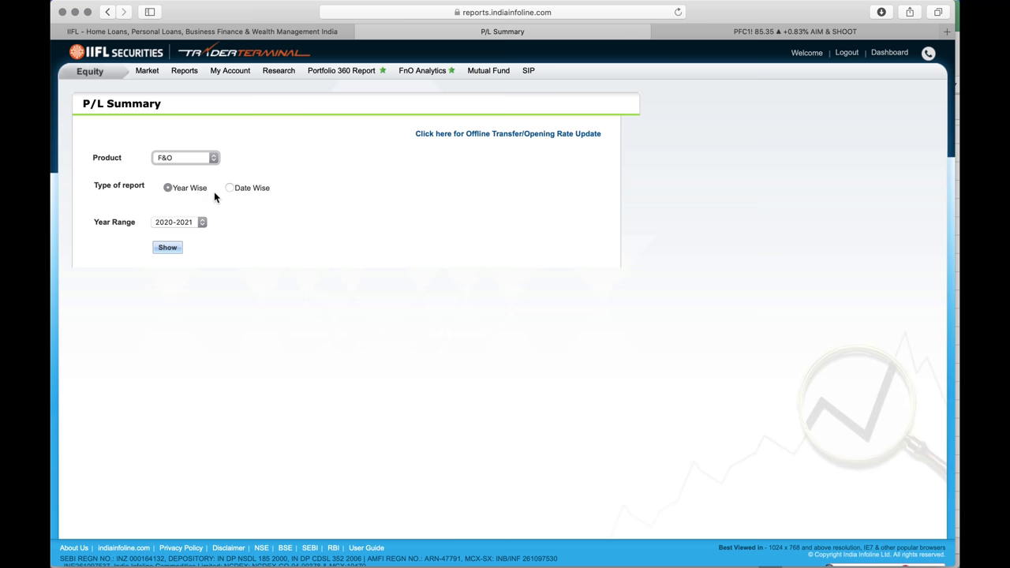
{"action": "left_click", "coordinate": [242, 190]}
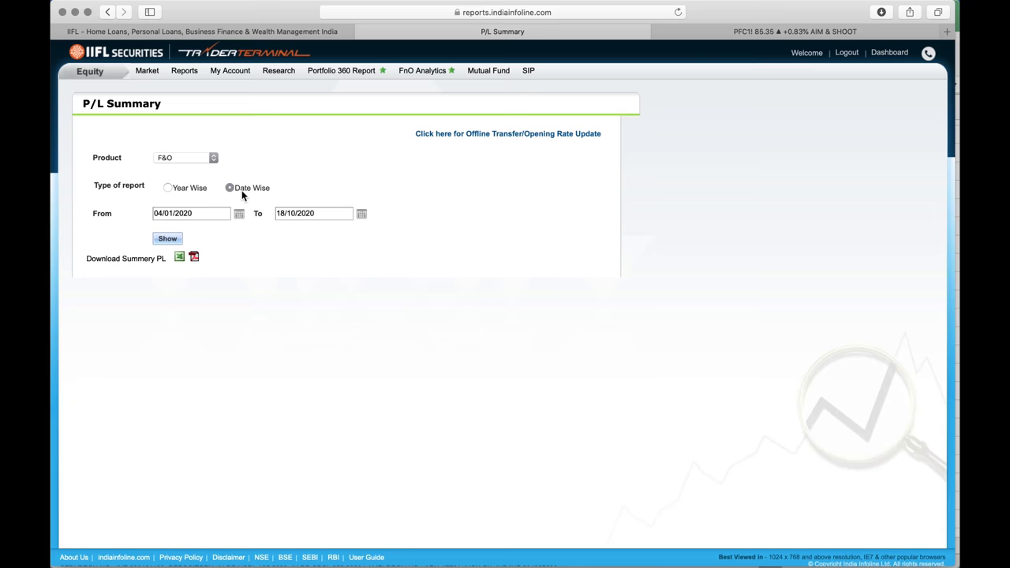
{"action": "left_click", "coordinate": [239, 213]}
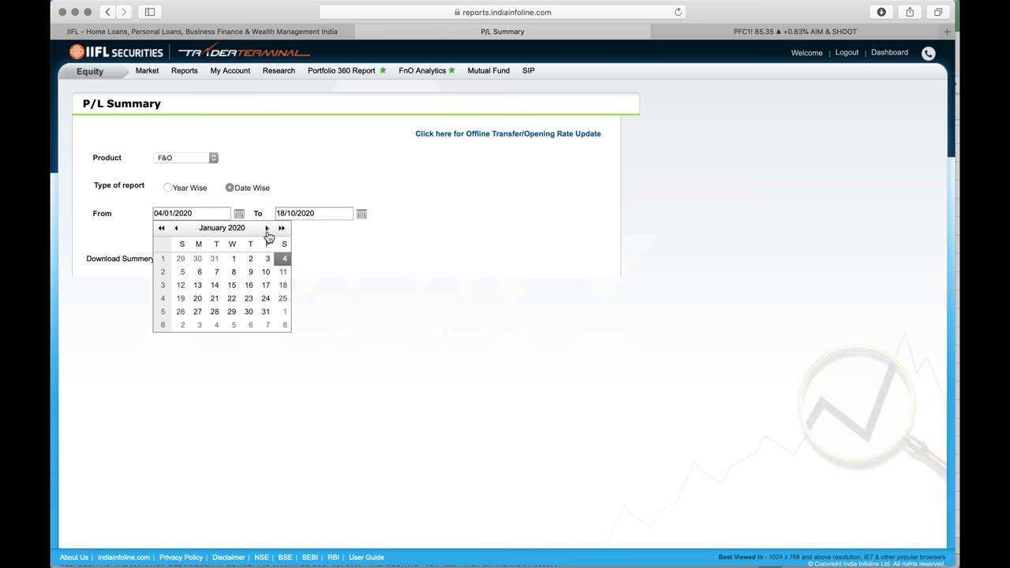
{"action": "left_click", "coordinate": [266, 228]}
{"action": "left_click", "coordinate": [266, 228]}
{"action": "left_click", "coordinate": [267, 229]}
{"action": "left_click", "coordinate": [234, 261]}
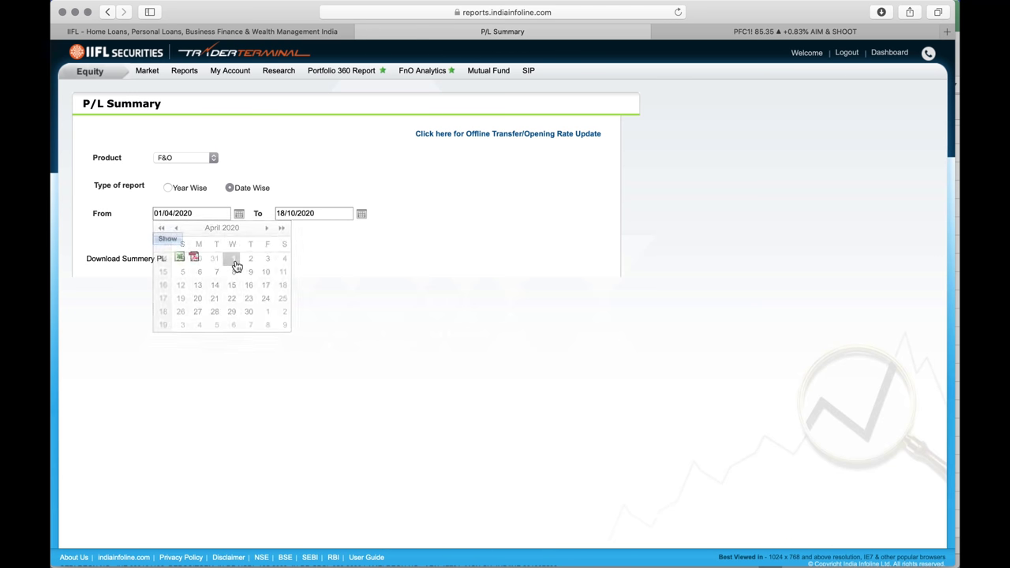
Step the To-date calendar back four months toward April 2020
{"action": "left_click", "coordinate": [361, 214]}
{"action": "left_click", "coordinate": [299, 228]}
{"action": "left_click", "coordinate": [300, 228]}
{"action": "left_click", "coordinate": [300, 228]}
{"action": "left_click", "coordinate": [299, 228]}
{"action": "left_click", "coordinate": [299, 228]}
{"action": "left_click", "coordinate": [299, 228]}
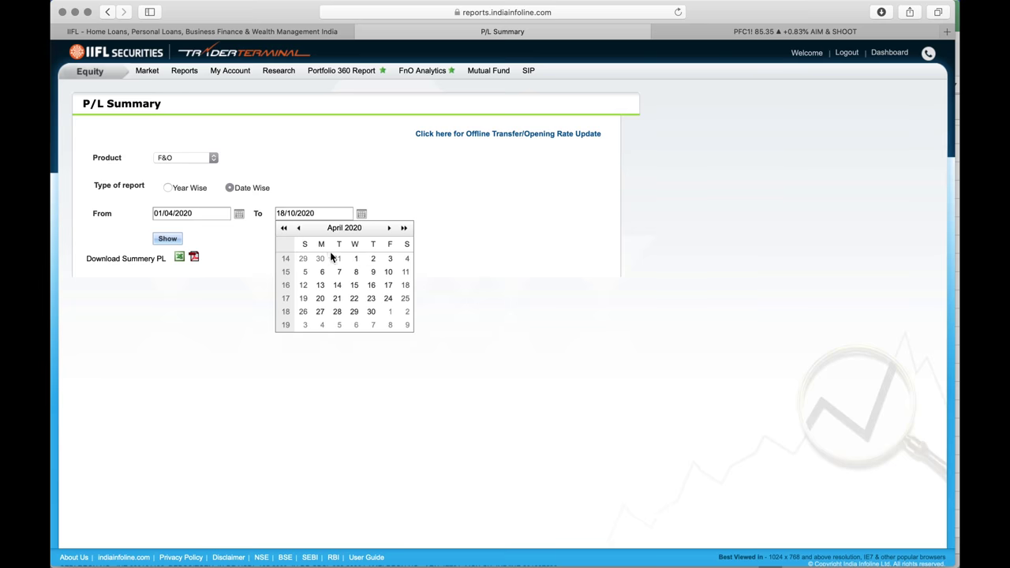
Request the P/L report ending 3 April 2020, then check Wi-Fi and the open tabs when it fails
{"action": "left_click", "coordinate": [389, 259]}
{"action": "left_click", "coordinate": [179, 239]}
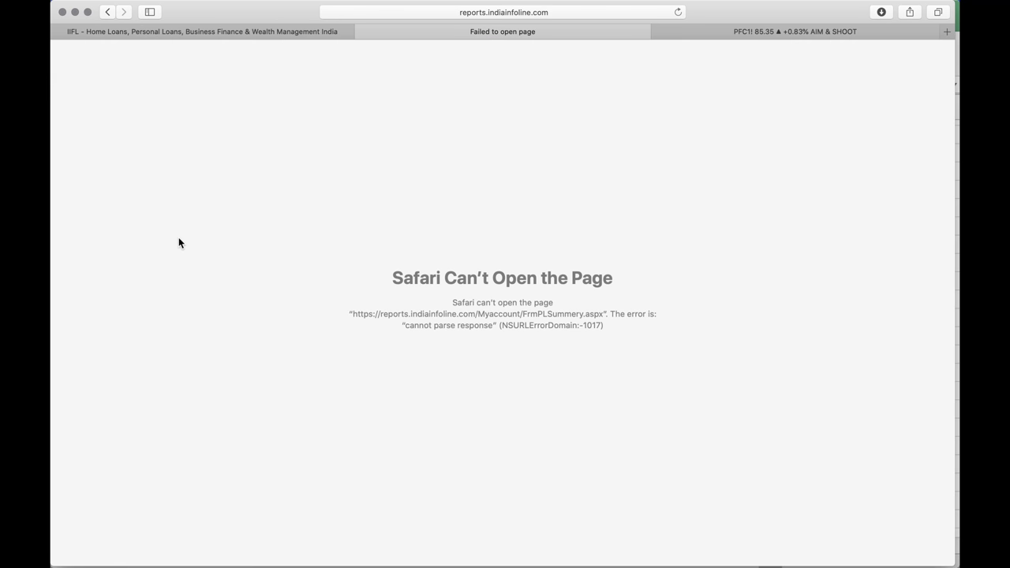
{"action": "left_click", "coordinate": [672, 7]}
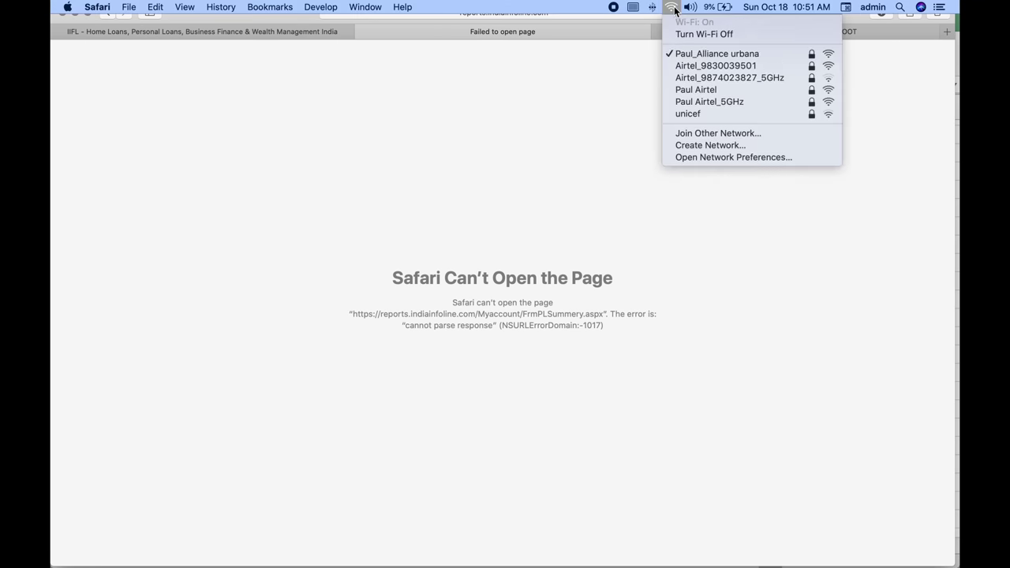
{"action": "left_click", "coordinate": [535, 103]}
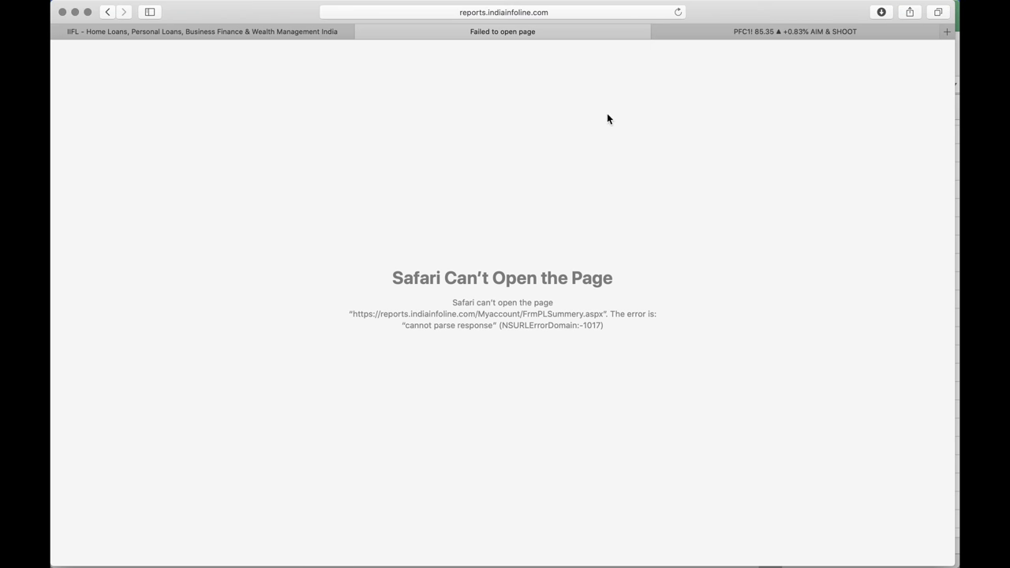
{"action": "left_click", "coordinate": [684, 34]}
{"action": "left_click", "coordinate": [579, 31]}
Close the failed P/L Summary tab, leaving the IIFL site on screen
{"action": "left_click", "coordinate": [316, 31]}
{"action": "left_click", "coordinate": [500, 33]}
{"action": "left_click", "coordinate": [362, 31]}
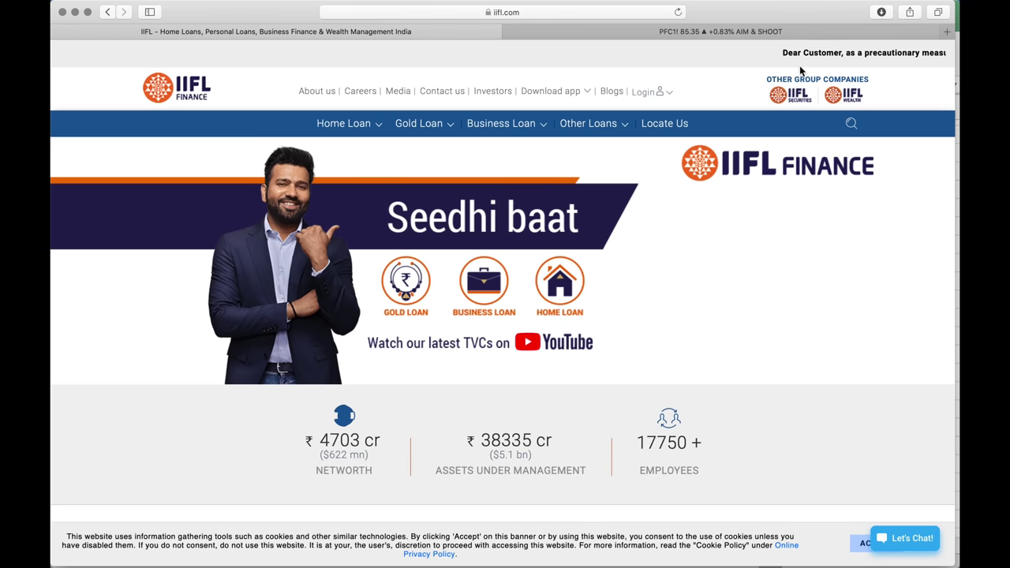
Log in to the IIFL Trader Terminal with the client ID, account password and DOB/PAN
{"action": "mouse_move", "coordinate": [647, 91]}
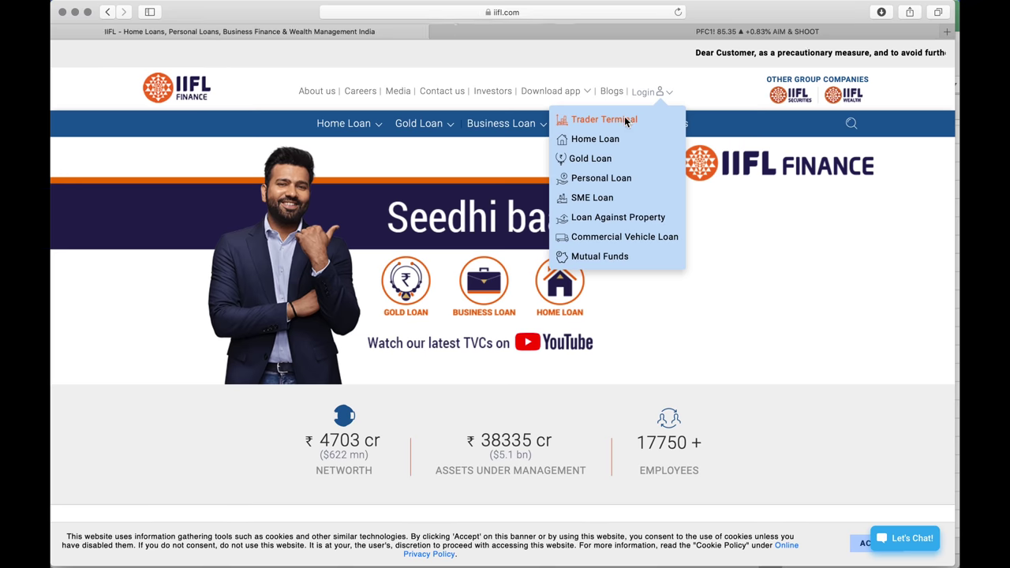
{"action": "left_click", "coordinate": [627, 119]}
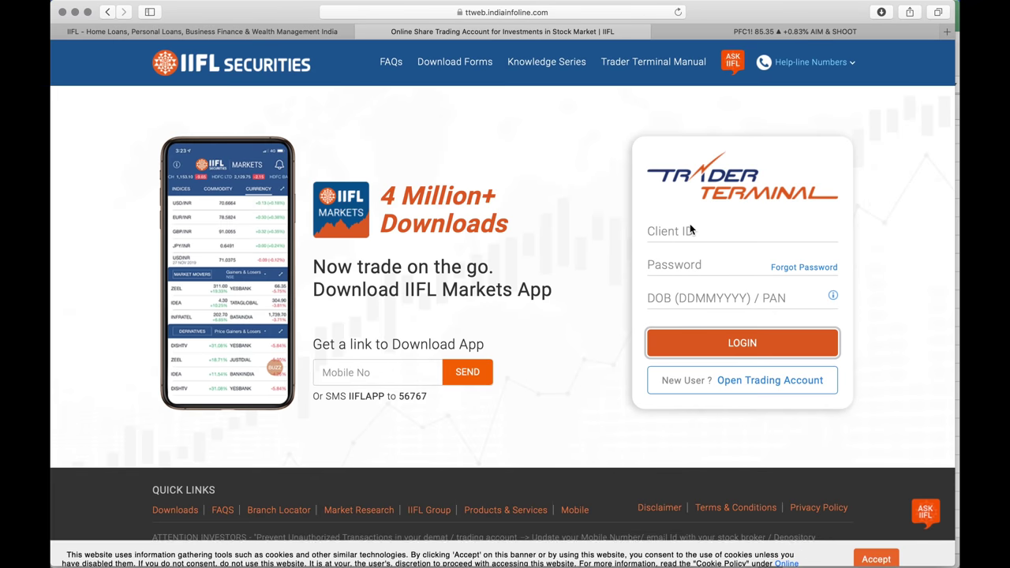
{"action": "left_click", "coordinate": [710, 237]}
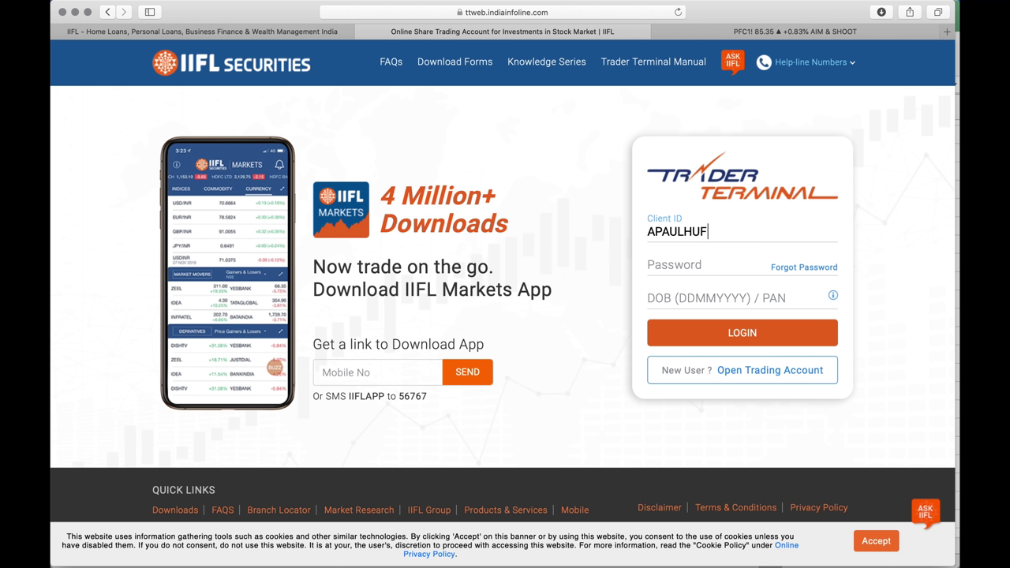
{"action": "key", "text": "Tab"}
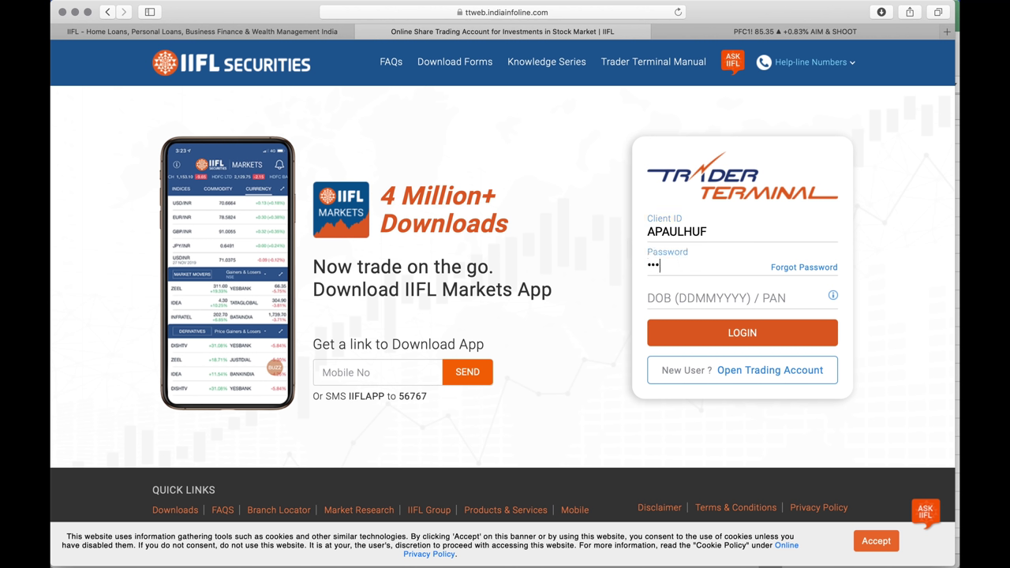
{"action": "type", "text": "•••••••••••"}
{"action": "key", "text": "Tab"}
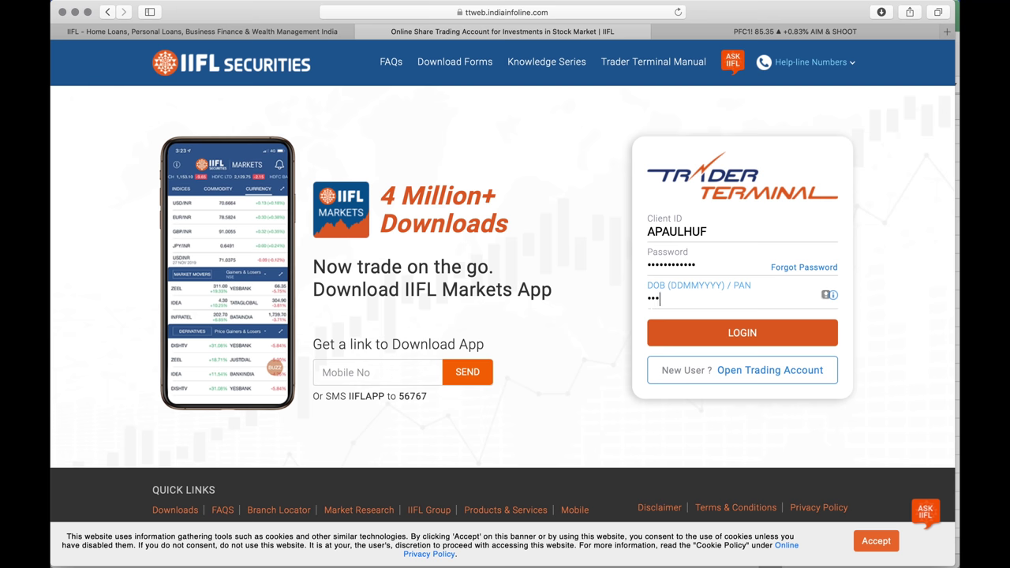
{"action": "type", "text": "••••••••••"}
{"action": "key", "text": "Return"}
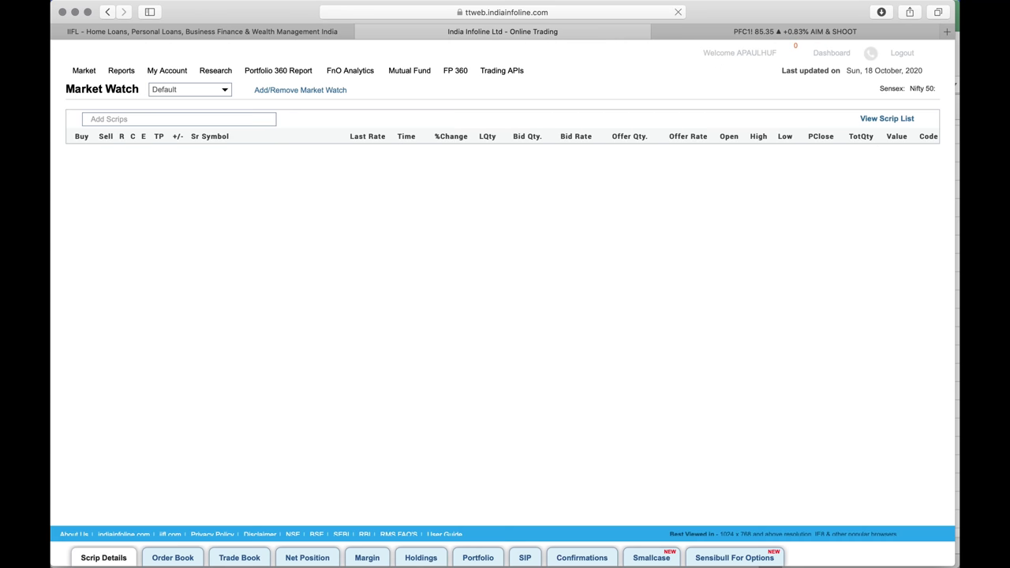
Open the realised P/L summary report and choose F&O as the product
{"action": "mouse_move", "coordinate": [188, 71]}
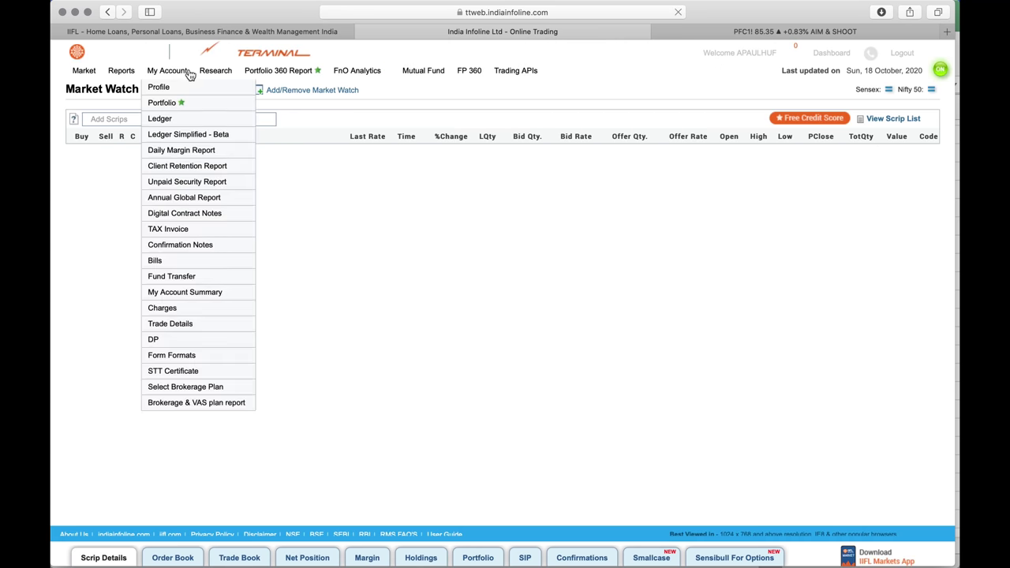
{"action": "mouse_move", "coordinate": [183, 106]}
{"action": "left_click", "coordinate": [319, 134]}
{"action": "left_click", "coordinate": [213, 149]}
{"action": "left_click", "coordinate": [188, 190]}
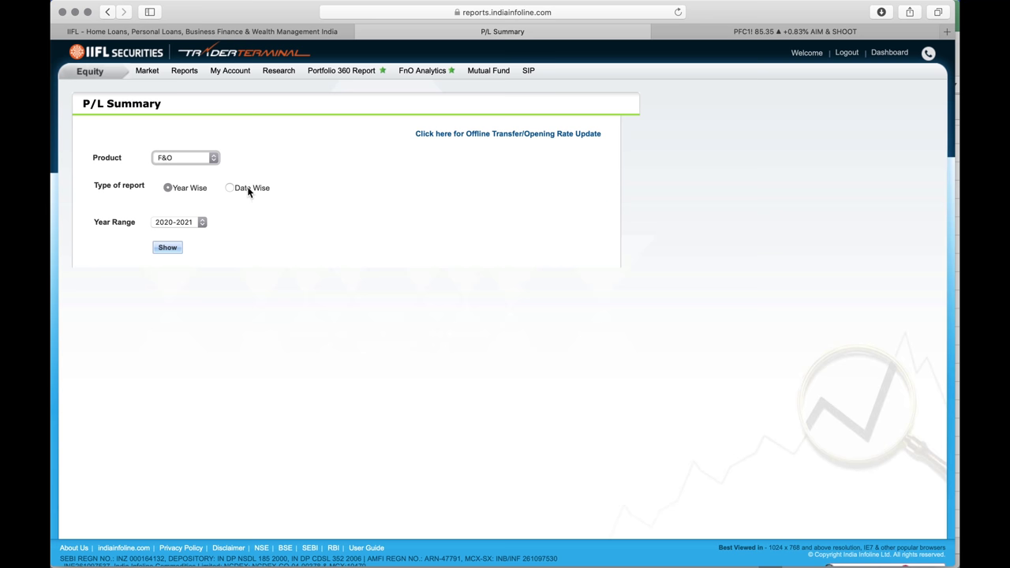
Run the Date Wise report from 01/04/2020 to 03/04/2020, totalling 36171.47
{"action": "left_click", "coordinate": [248, 190]}
{"action": "left_click", "coordinate": [238, 214]}
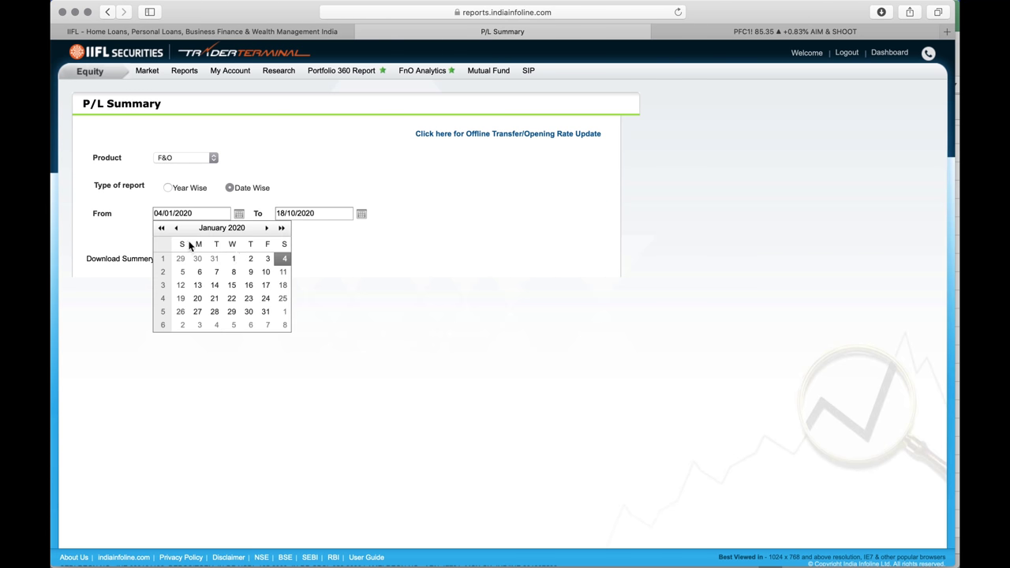
{"action": "left_click", "coordinate": [269, 229]}
{"action": "left_click", "coordinate": [268, 229]}
{"action": "left_click", "coordinate": [268, 229]}
{"action": "left_click", "coordinate": [233, 258]}
{"action": "left_click", "coordinate": [361, 215]}
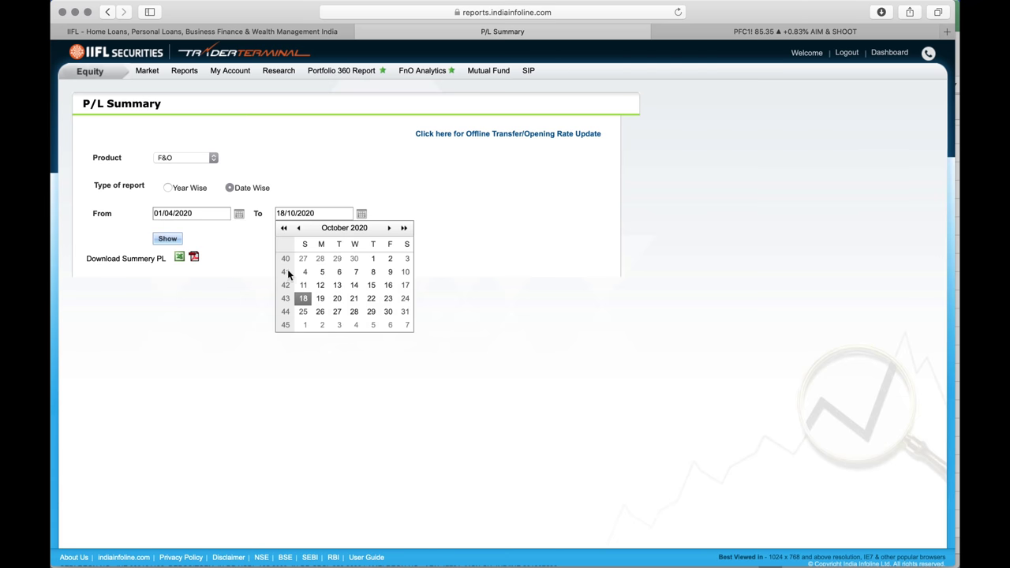
{"action": "left_click", "coordinate": [300, 230]}
{"action": "left_click", "coordinate": [299, 229]}
{"action": "left_click", "coordinate": [299, 230]}
{"action": "left_click", "coordinate": [299, 229]}
{"action": "left_click", "coordinate": [299, 230]}
{"action": "left_click", "coordinate": [299, 230]}
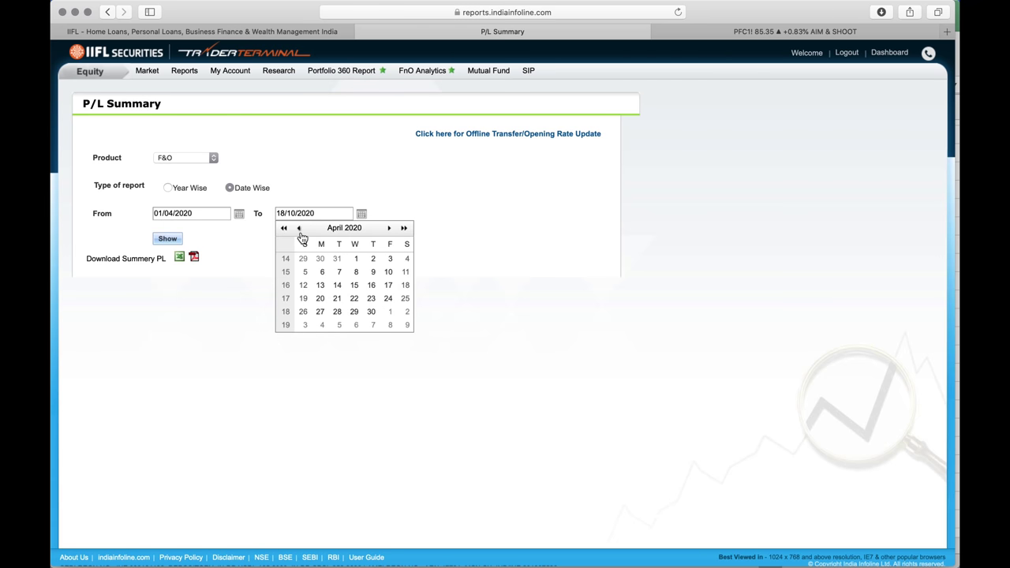
{"action": "left_click", "coordinate": [389, 260]}
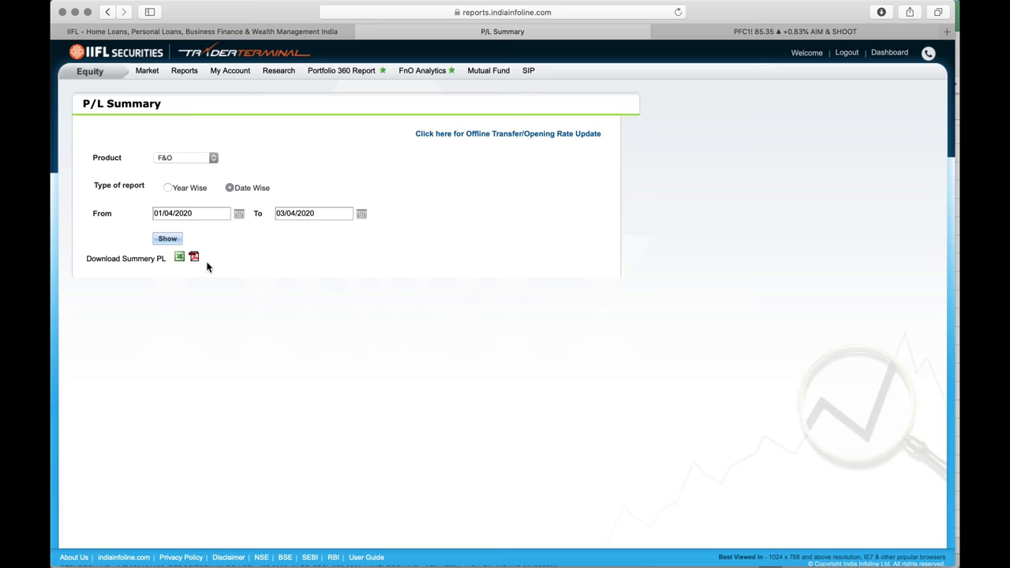
{"action": "left_click", "coordinate": [178, 242]}
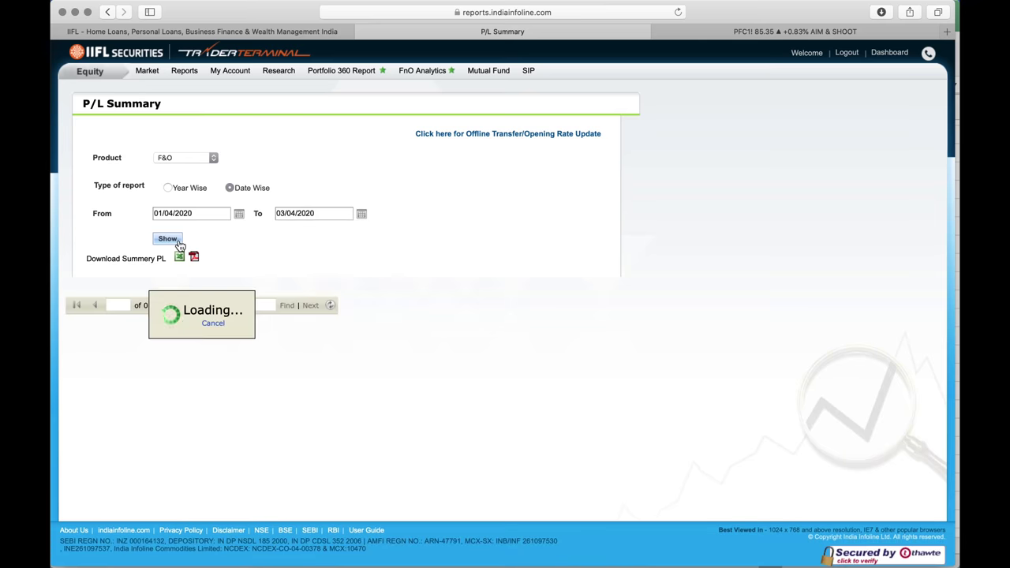
{"action": "scroll", "coordinate": [653, 345], "scroll_direction": "down", "scroll_amount": 2}
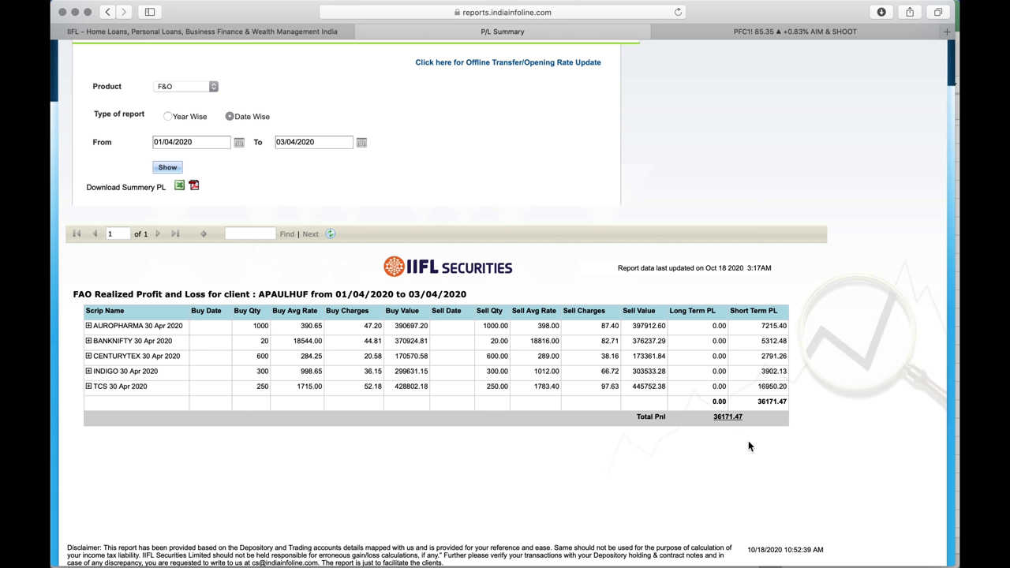
Switch through Mission Control to the MT Portfolio workbook
{"action": "key", "text": "ctrl+Up"}
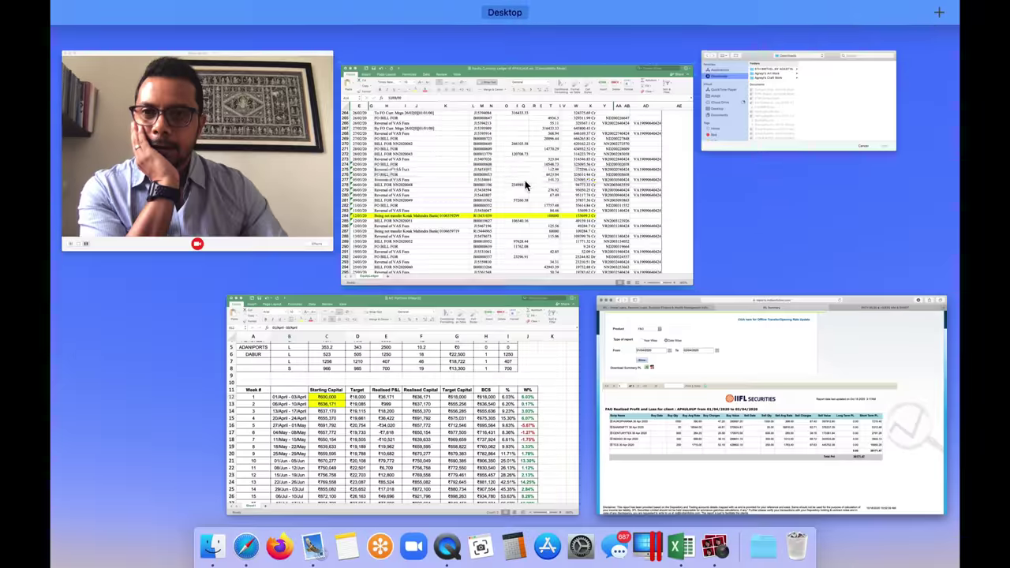
{"action": "left_click", "coordinate": [526, 190]}
{"action": "key", "text": "ctrl+Up"}
{"action": "left_click", "coordinate": [521, 280]}
Confirm week 1's realised P&L of ₹36,171 and its realised capital
{"action": "left_click", "coordinate": [464, 268]}
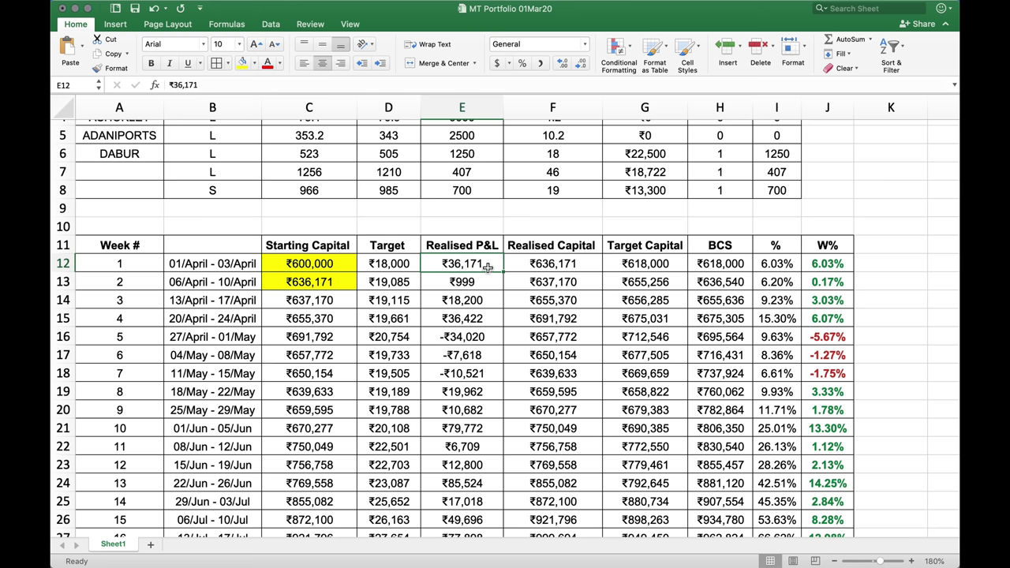
{"action": "left_click", "coordinate": [541, 269]}
{"action": "mouse_move", "coordinate": [582, 249]}
{"action": "left_mouse_down"}
{"action": "mouse_move", "coordinate": [579, 241]}
{"action": "mouse_move", "coordinate": [580, 263]}
{"action": "left_mouse_up"}
Review week 2's ₹636,171 starting capital and target, then select BCS column H11:H23
{"action": "left_click", "coordinate": [335, 284]}
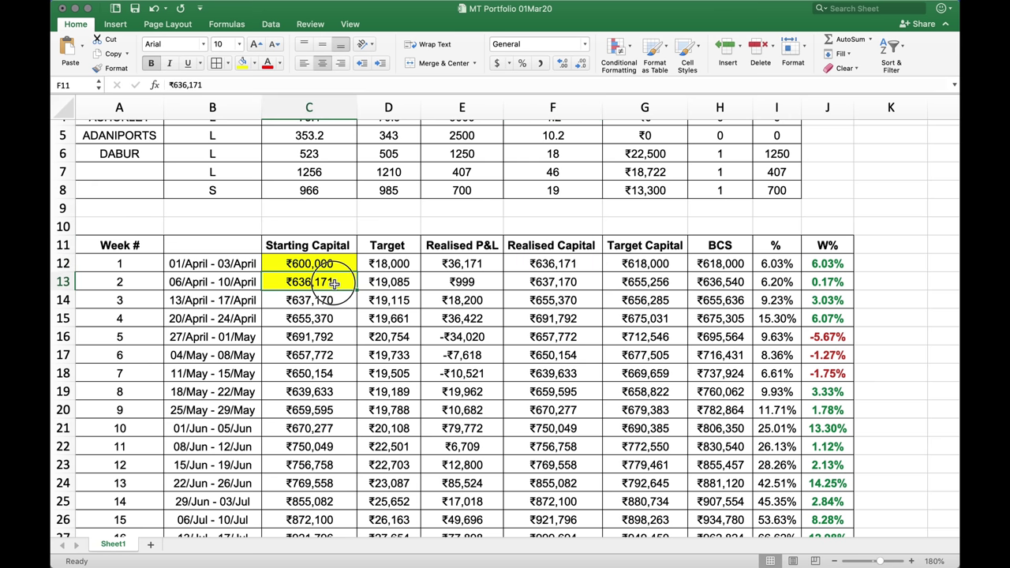
{"action": "left_click_drag", "start_coordinate": [335, 284], "coordinate": [371, 284]}
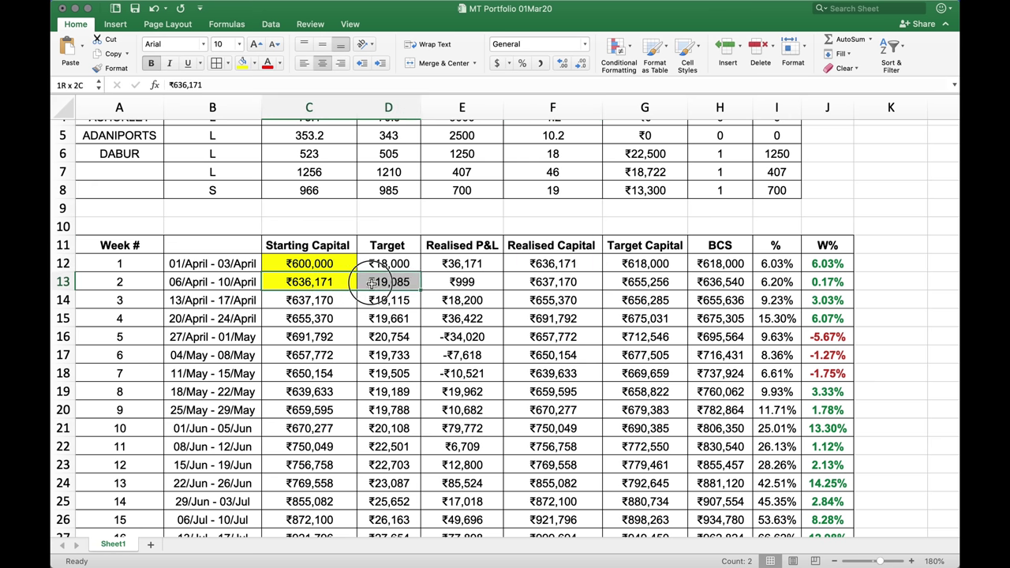
{"action": "left_click_drag", "start_coordinate": [372, 285], "coordinate": [372, 284]}
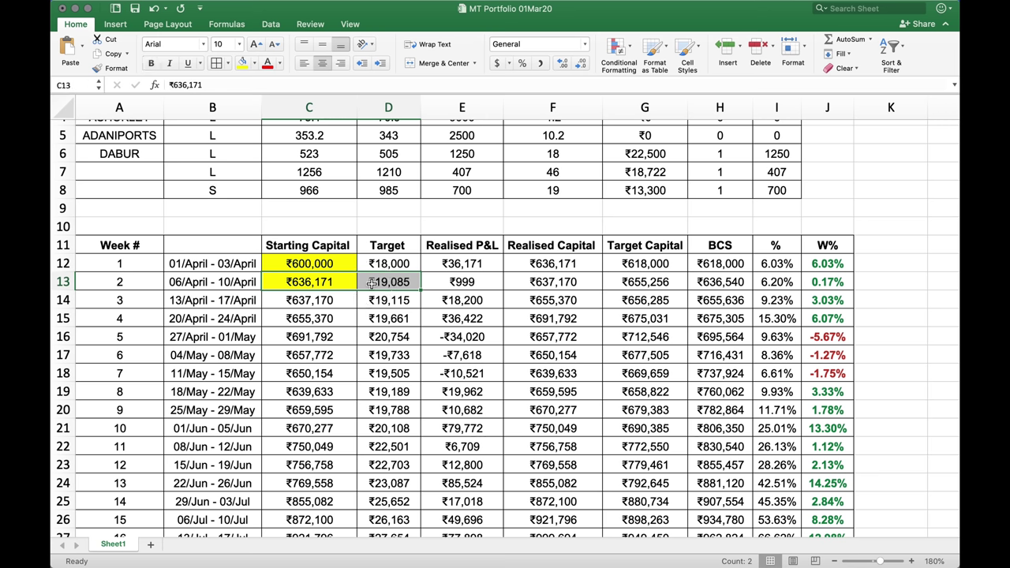
{"action": "left_click", "coordinate": [646, 284]}
{"action": "left_click", "coordinate": [724, 286]}
{"action": "left_click_drag", "start_coordinate": [724, 247], "coordinate": [722, 465]}
Shade the selected BCS cells darker grey and check the first BCS values
{"action": "left_click", "coordinate": [255, 66]}
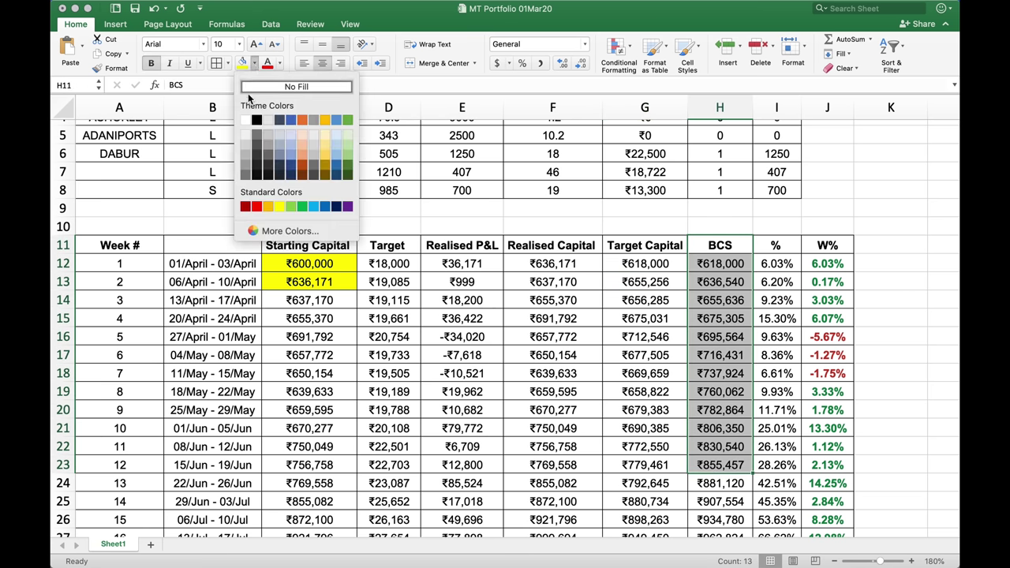
{"action": "left_click", "coordinate": [250, 146]}
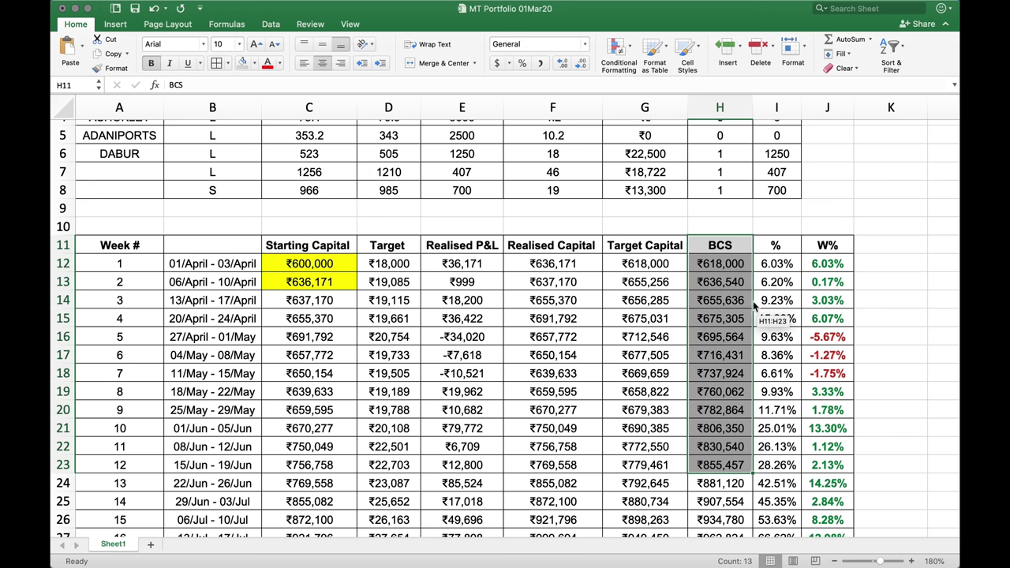
{"action": "left_click", "coordinate": [722, 268]}
{"action": "left_click", "coordinate": [721, 284]}
{"action": "left_click", "coordinate": [719, 299]}
{"action": "left_click", "coordinate": [724, 318]}
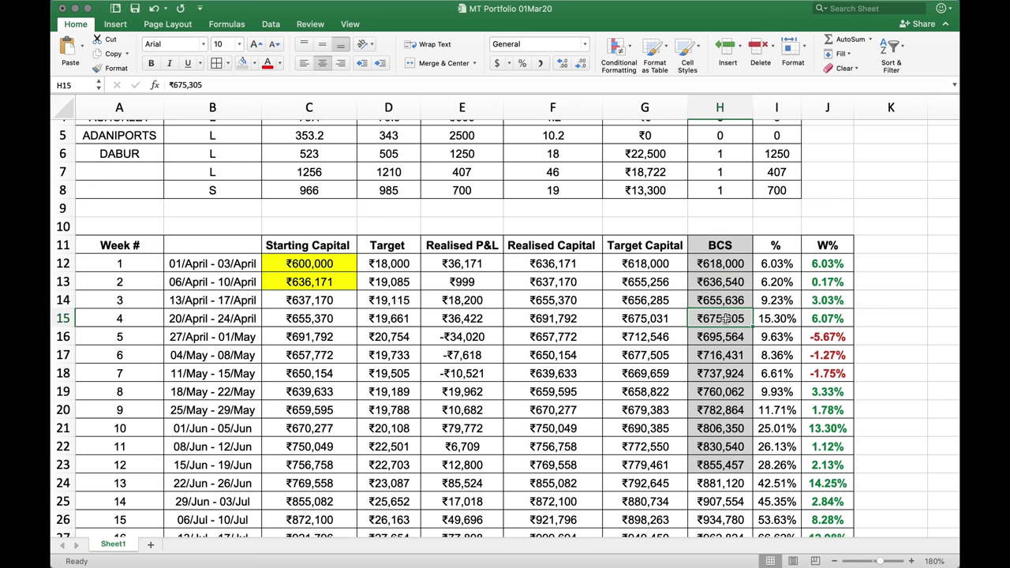
Review BCS values ₹618,000, ₹636,540, ₹655,636, ₹675,305 and week 2's ₹19,085 target
{"action": "left_click", "coordinate": [723, 268]}
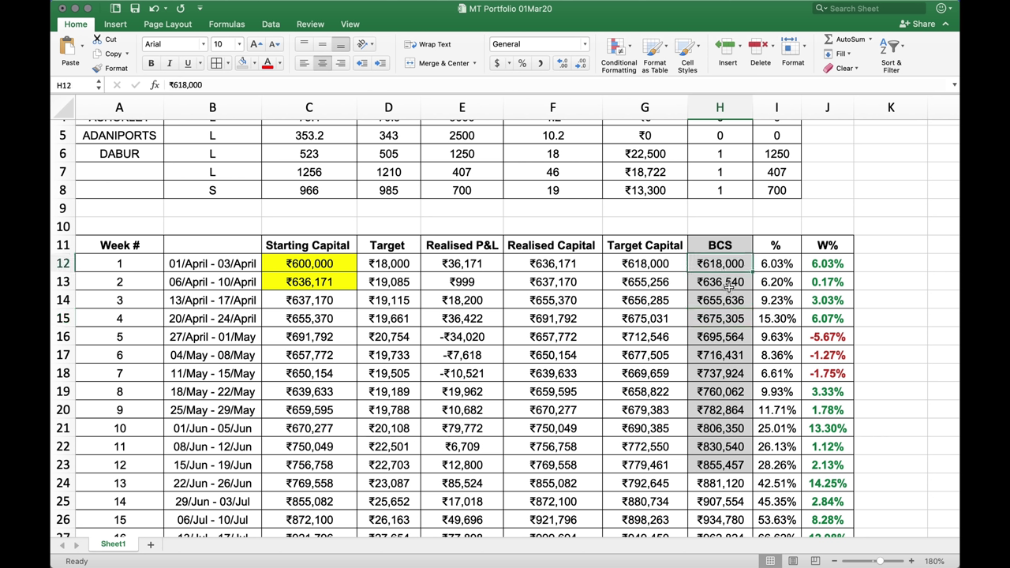
{"action": "left_click", "coordinate": [727, 287]}
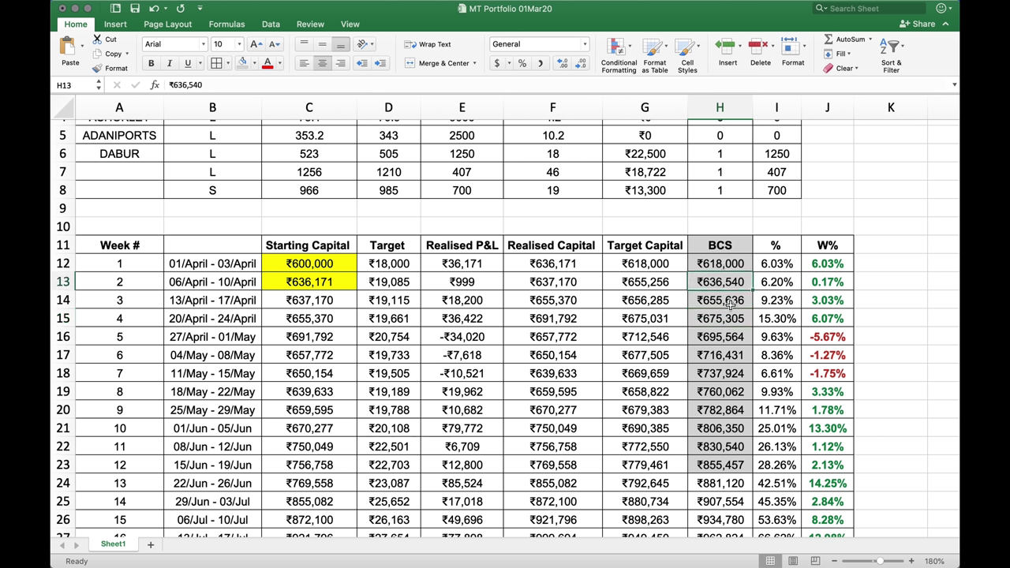
{"action": "left_click", "coordinate": [729, 305]}
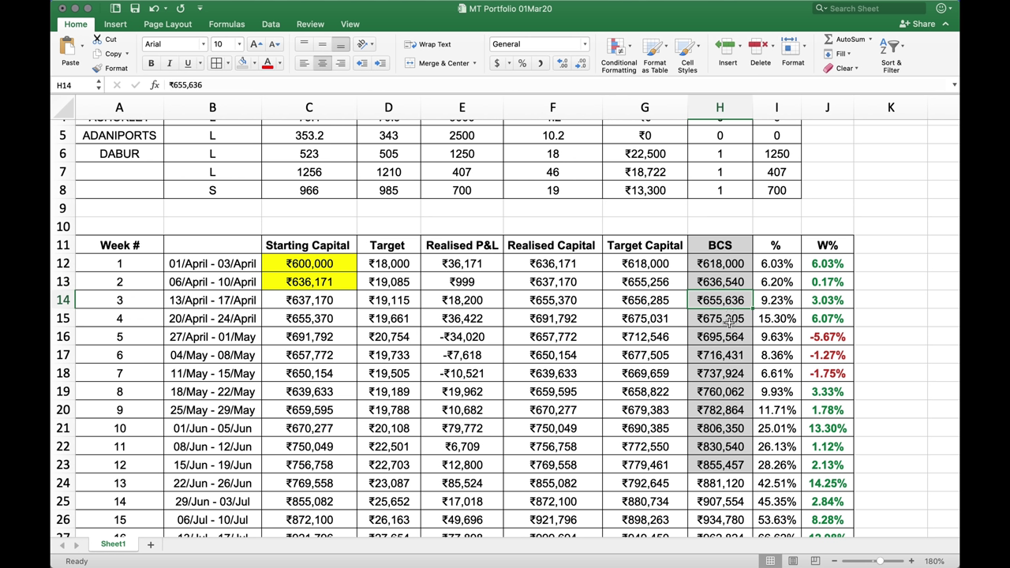
{"action": "left_click", "coordinate": [730, 320]}
{"action": "left_click_drag", "start_coordinate": [731, 265], "coordinate": [733, 461]}
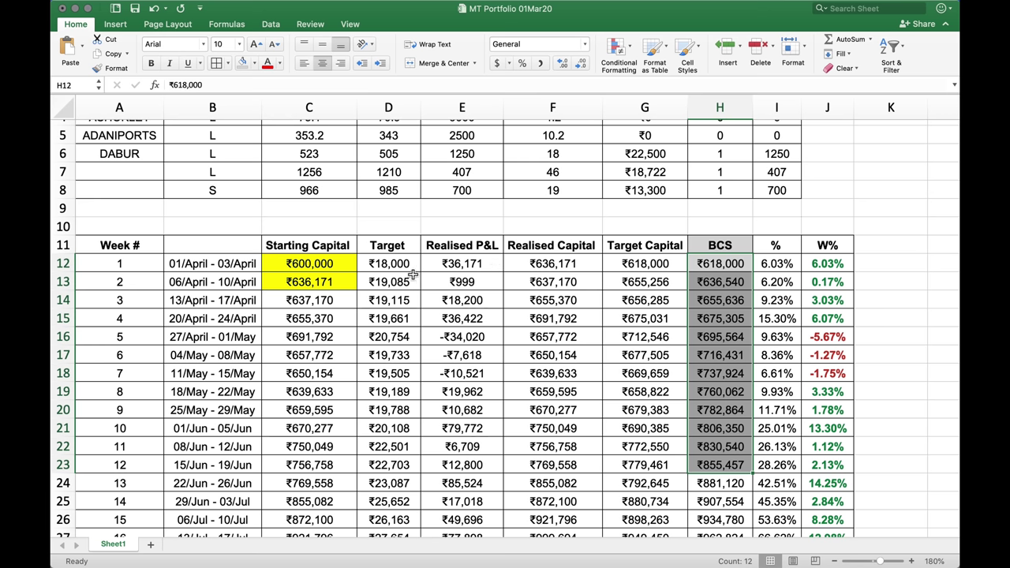
{"action": "left_click_drag", "start_coordinate": [410, 270], "coordinate": [407, 422]}
{"action": "left_click", "coordinate": [326, 287]}
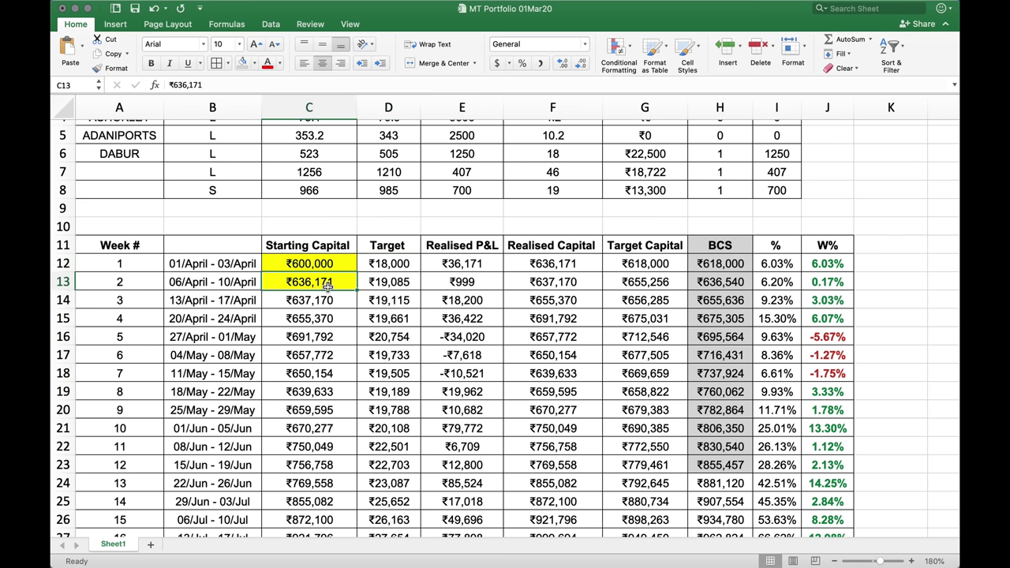
{"action": "left_click", "coordinate": [379, 286]}
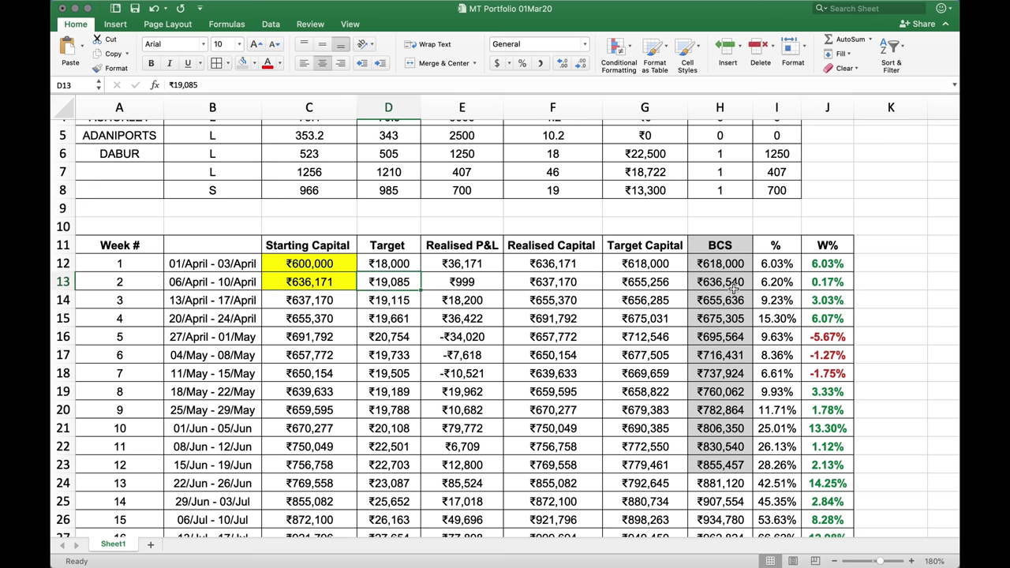
{"action": "left_click_drag", "start_coordinate": [729, 288], "coordinate": [781, 288]}
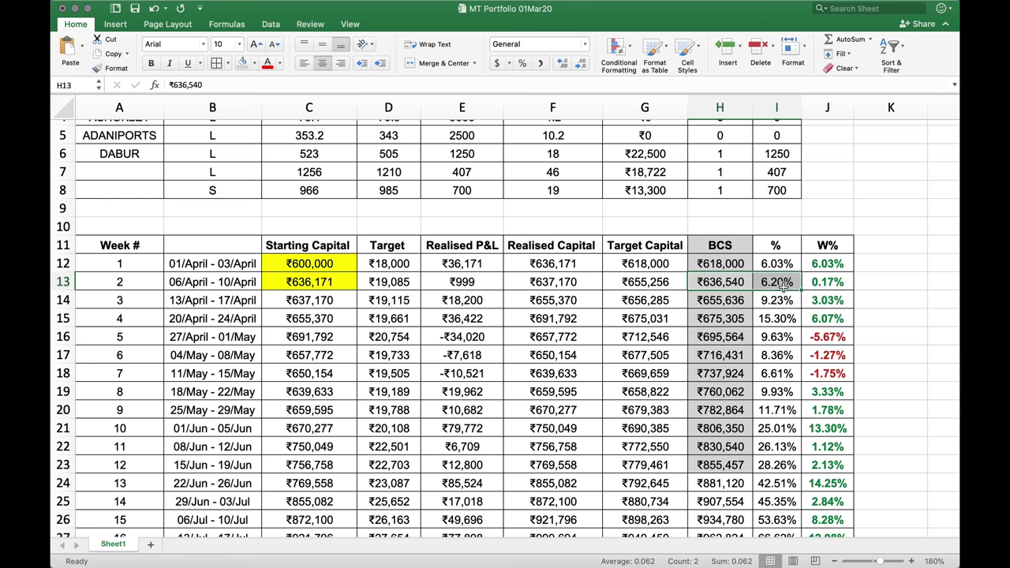
Review week 2's row: ₹637,170 realised capital, ₹655,256 target capital, ₹999 realised P&L
{"action": "left_click", "coordinate": [677, 288]}
{"action": "left_click_drag", "start_coordinate": [224, 288], "coordinate": [662, 283]}
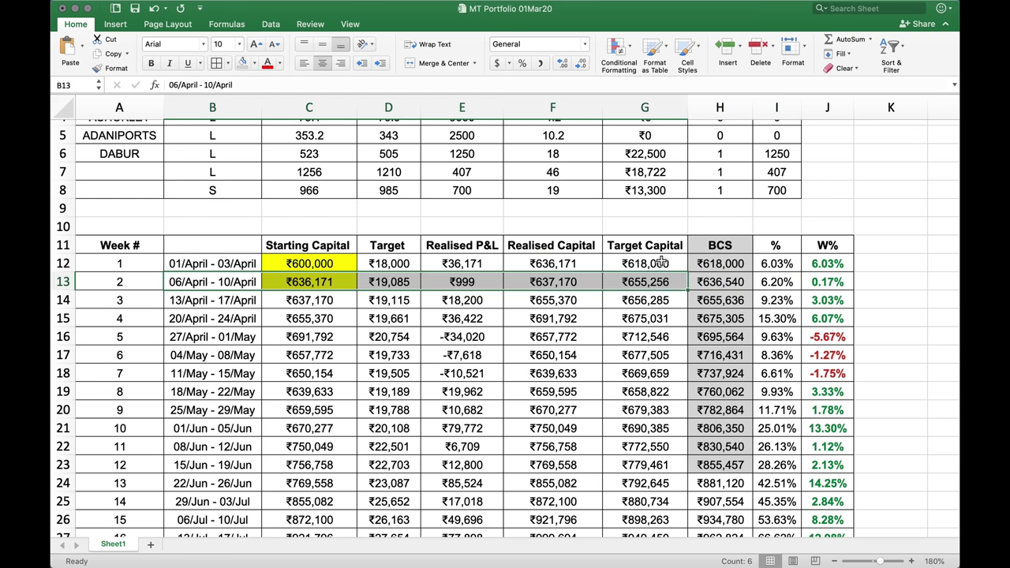
{"action": "left_click", "coordinate": [587, 288]}
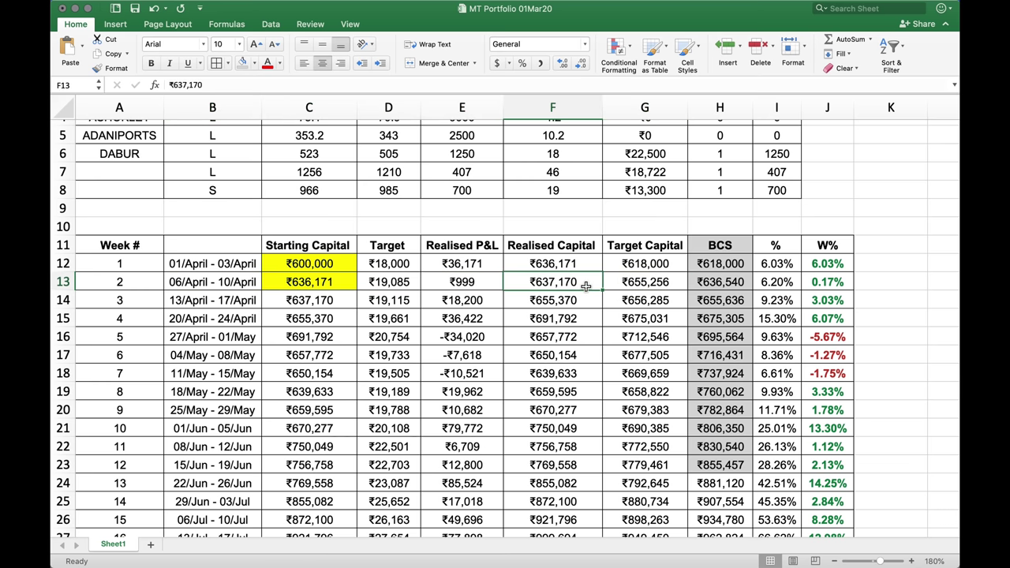
{"action": "left_click", "coordinate": [643, 287]}
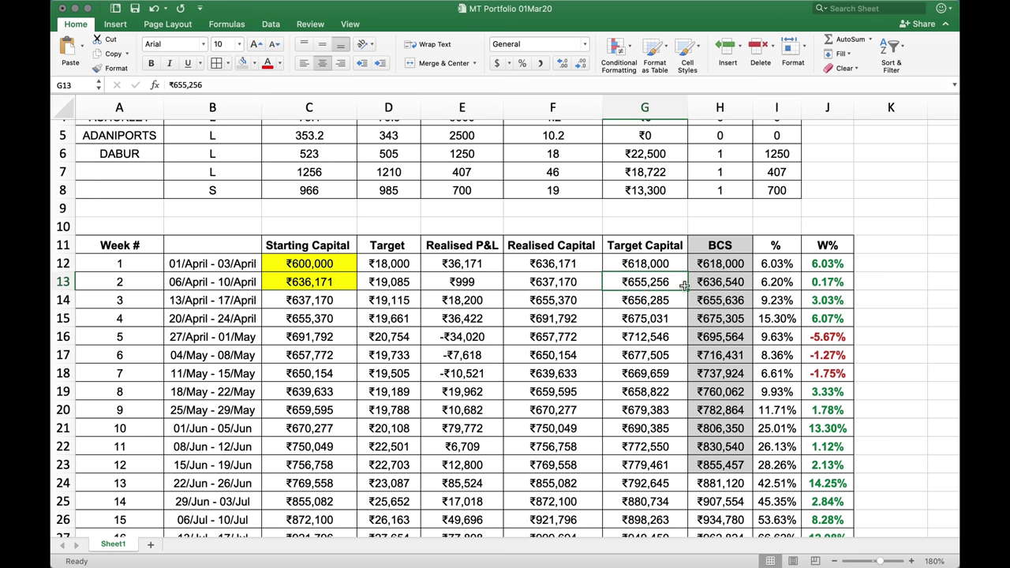
{"action": "left_click", "coordinate": [719, 285]}
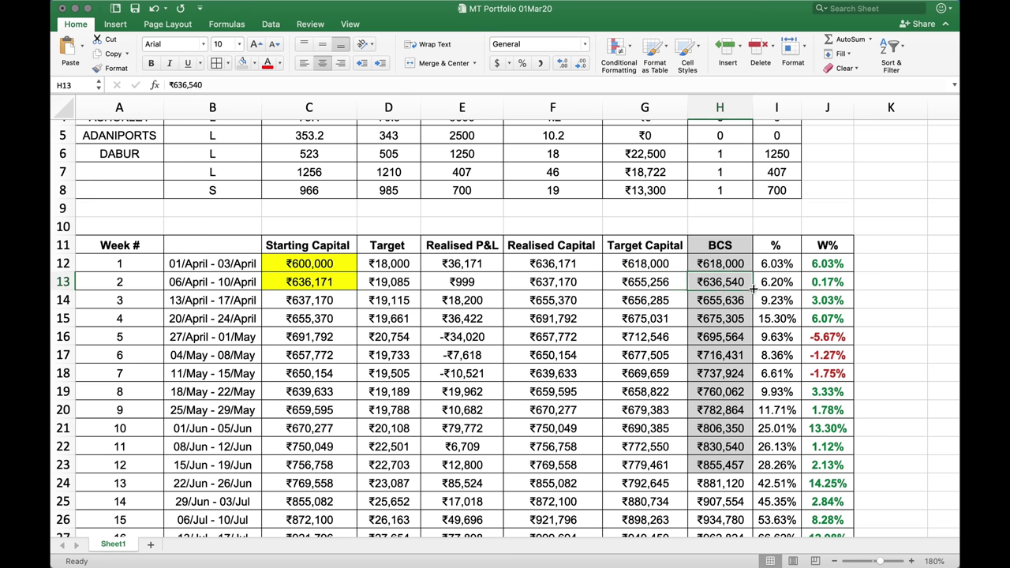
{"action": "left_click", "coordinate": [553, 282]}
{"action": "left_click", "coordinate": [733, 284]}
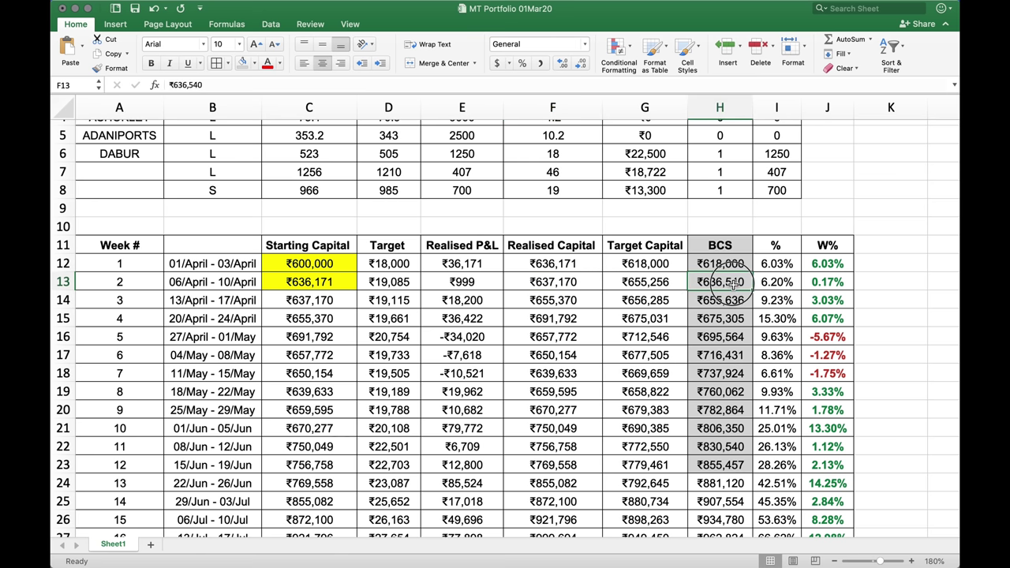
{"action": "left_click", "coordinate": [570, 285]}
{"action": "left_click", "coordinate": [637, 285]}
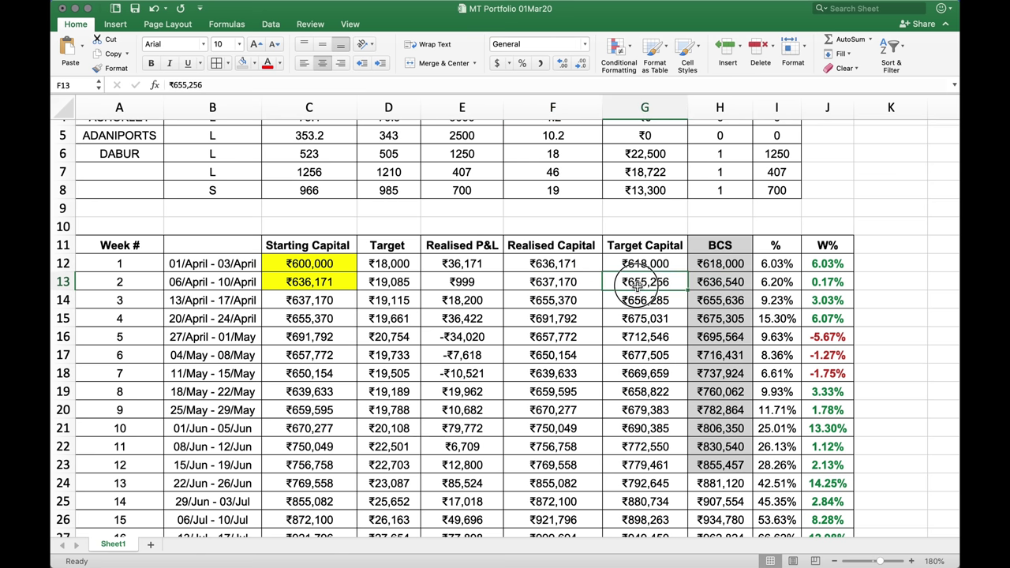
{"action": "left_click", "coordinate": [406, 285]}
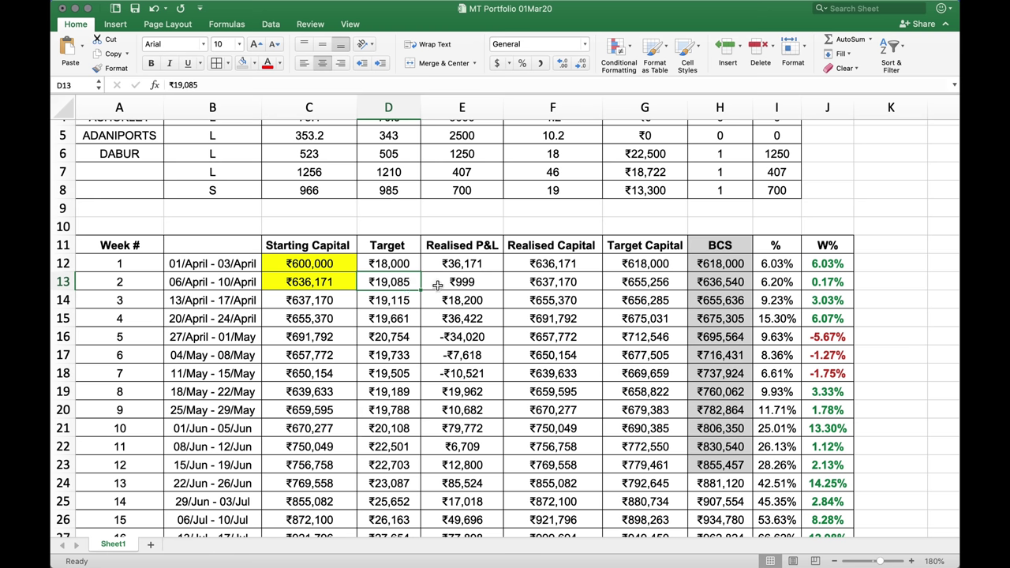
{"action": "left_click", "coordinate": [468, 286]}
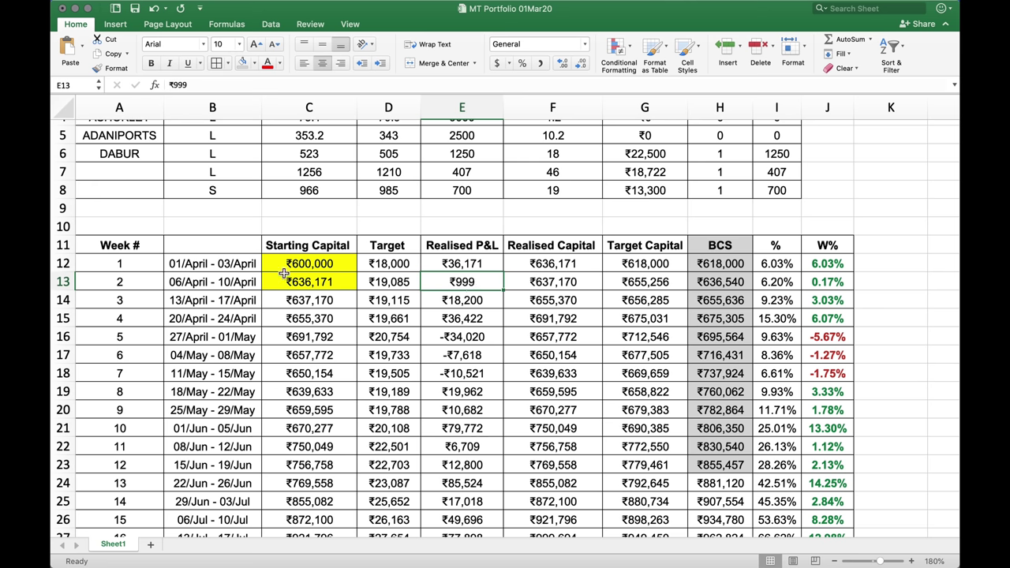
Mark week 1's row, then bring the Safari P/L Summary report back to the front
{"action": "left_click_drag", "start_coordinate": [236, 265], "coordinate": [618, 267]}
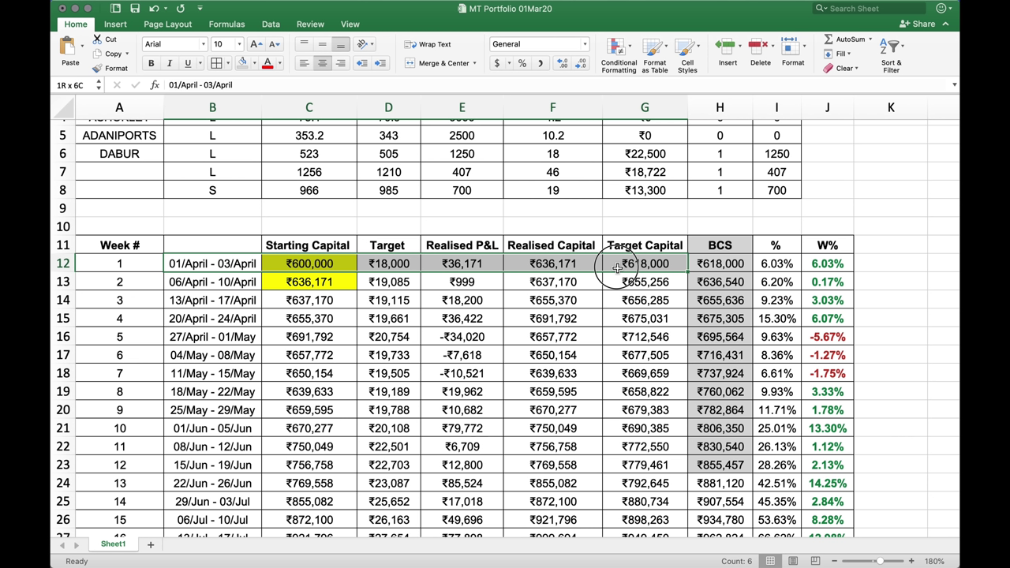
{"action": "left_click_drag", "start_coordinate": [617, 267], "coordinate": [617, 266]}
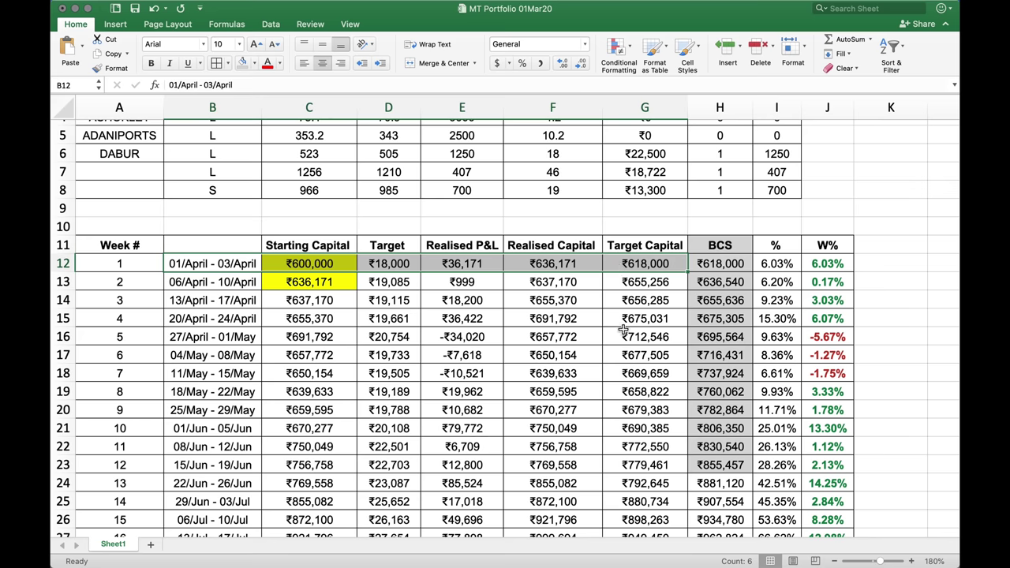
{"action": "key", "text": "ctrl+Up"}
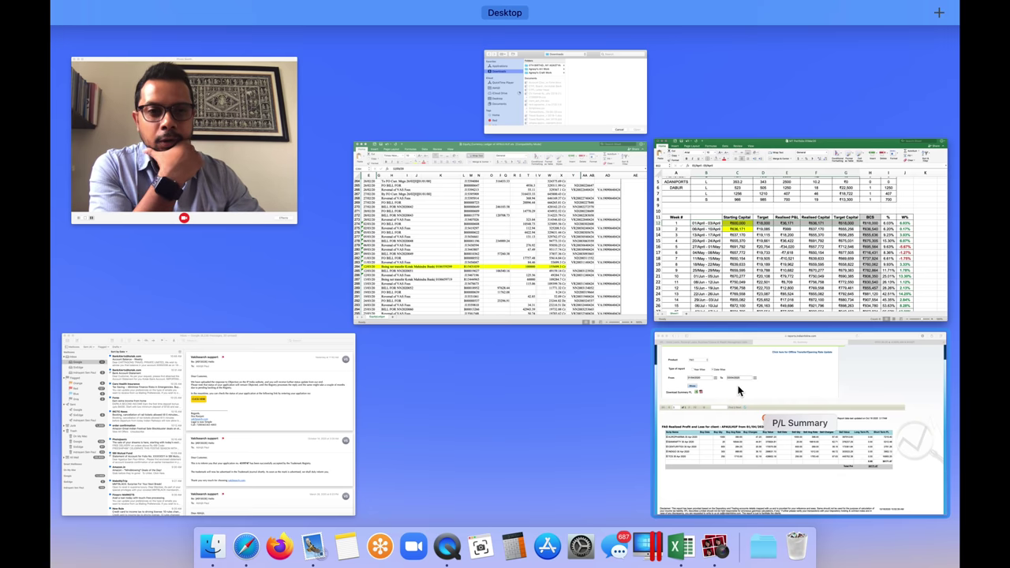
{"action": "left_click", "coordinate": [694, 377]}
{"action": "scroll", "coordinate": [452, 385], "scroll_direction": "down", "scroll_amount": 2}
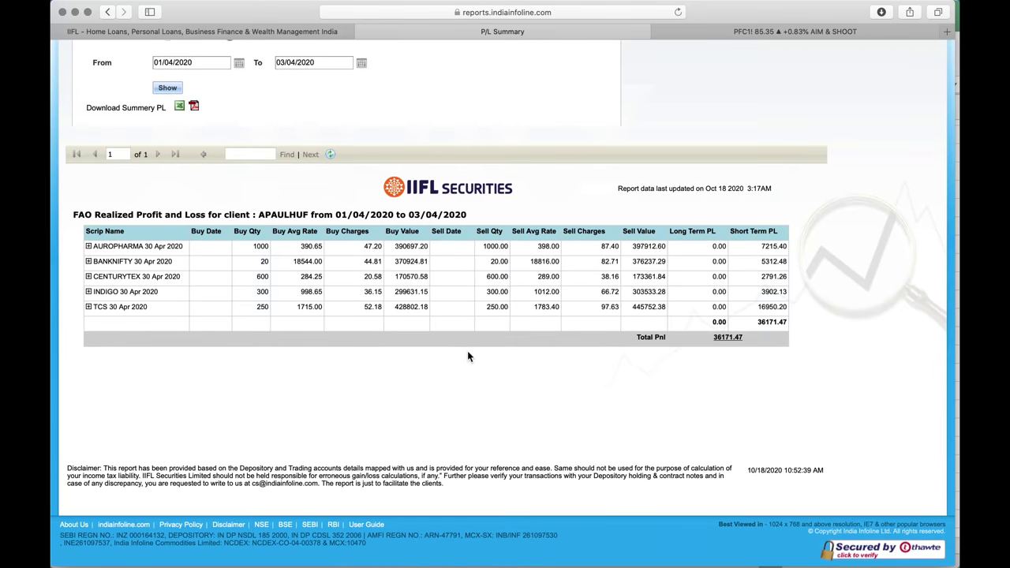
{"action": "scroll", "coordinate": [467, 350], "scroll_direction": "up", "scroll_amount": 2}
{"action": "key", "text": "ctrl+Up"}
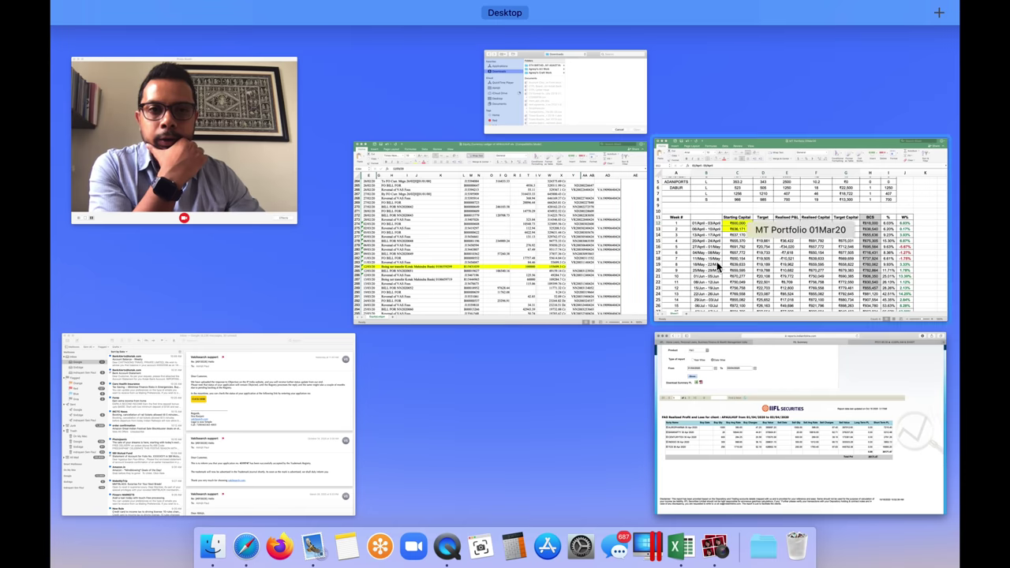
{"action": "left_click", "coordinate": [716, 261]}
{"action": "scroll", "coordinate": [456, 332], "scroll_direction": "down", "scroll_amount": 1}
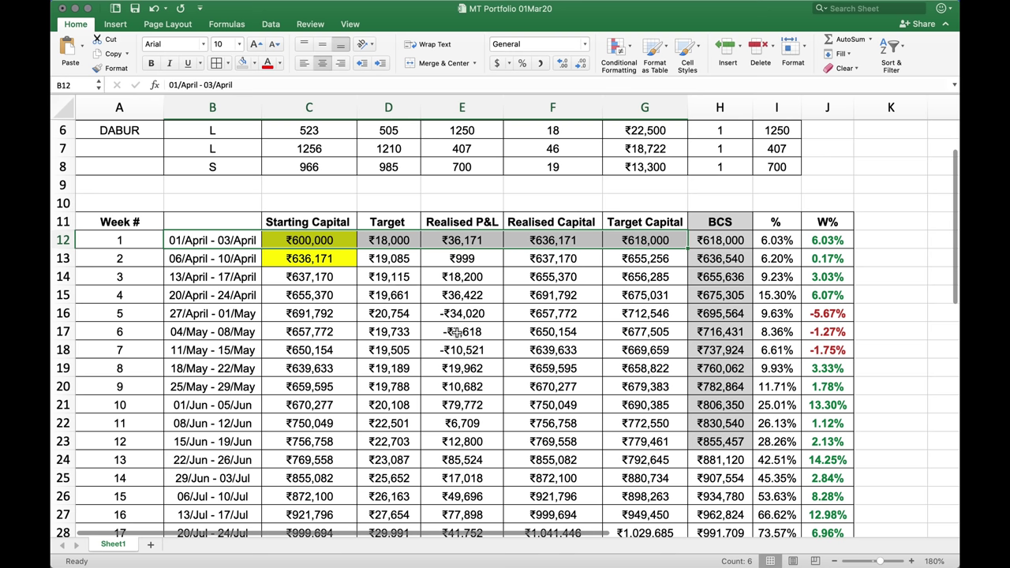
{"action": "left_click", "coordinate": [144, 259]}
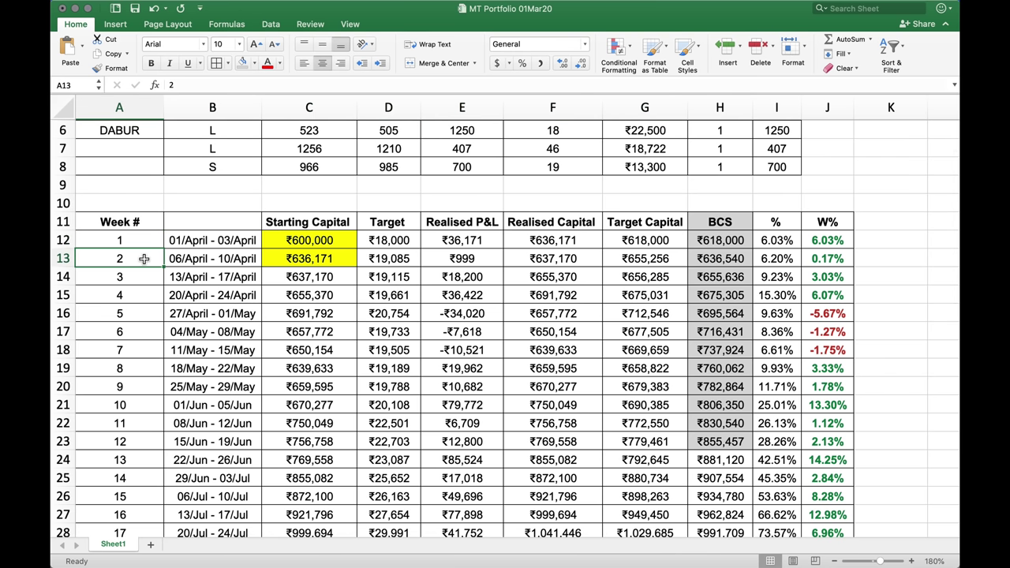
{"action": "left_click_drag", "start_coordinate": [145, 259], "coordinate": [463, 261]}
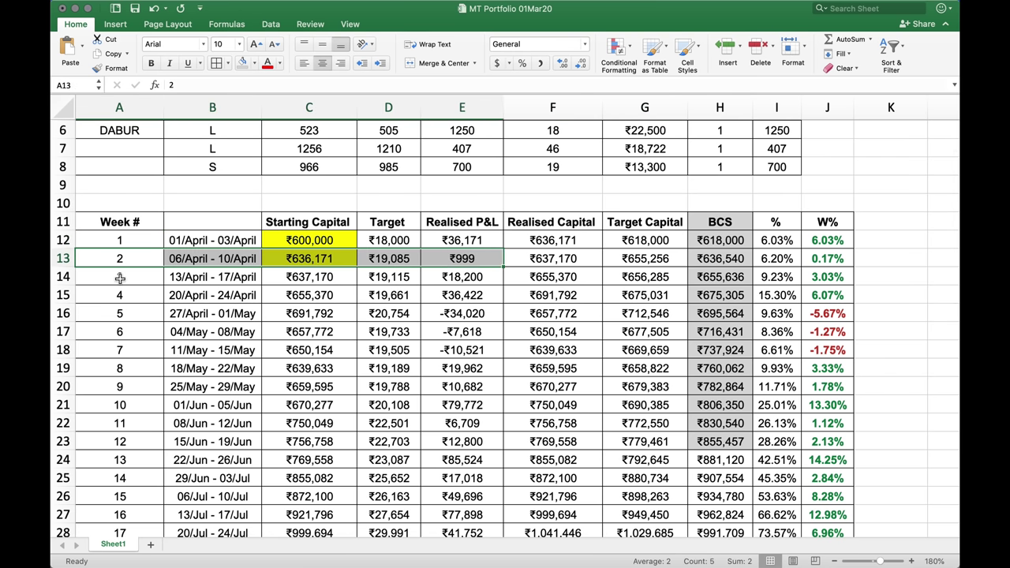
{"action": "left_click_drag", "start_coordinate": [120, 278], "coordinate": [462, 277]}
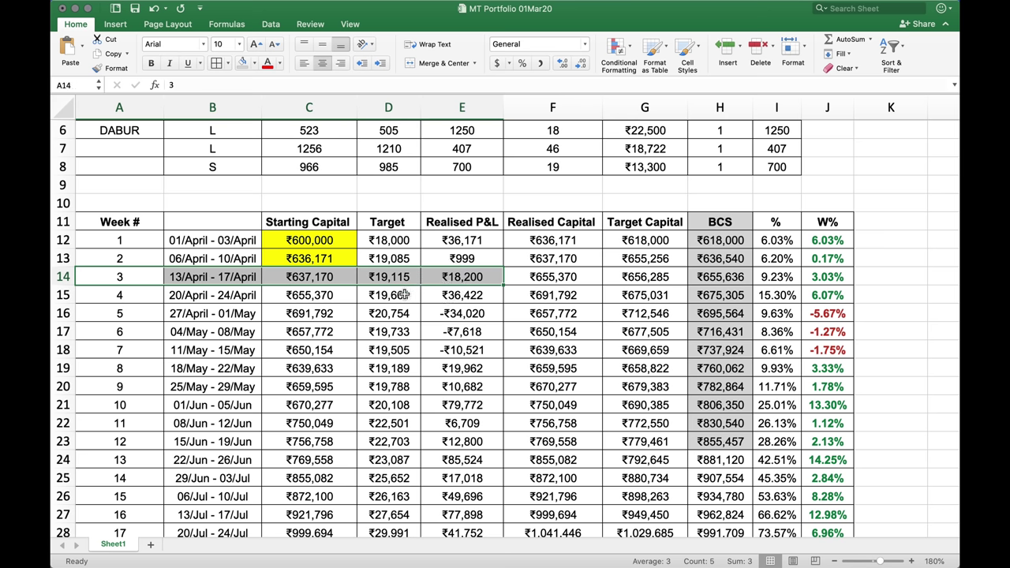
{"action": "left_click", "coordinate": [393, 277]}
{"action": "left_click", "coordinate": [468, 277]}
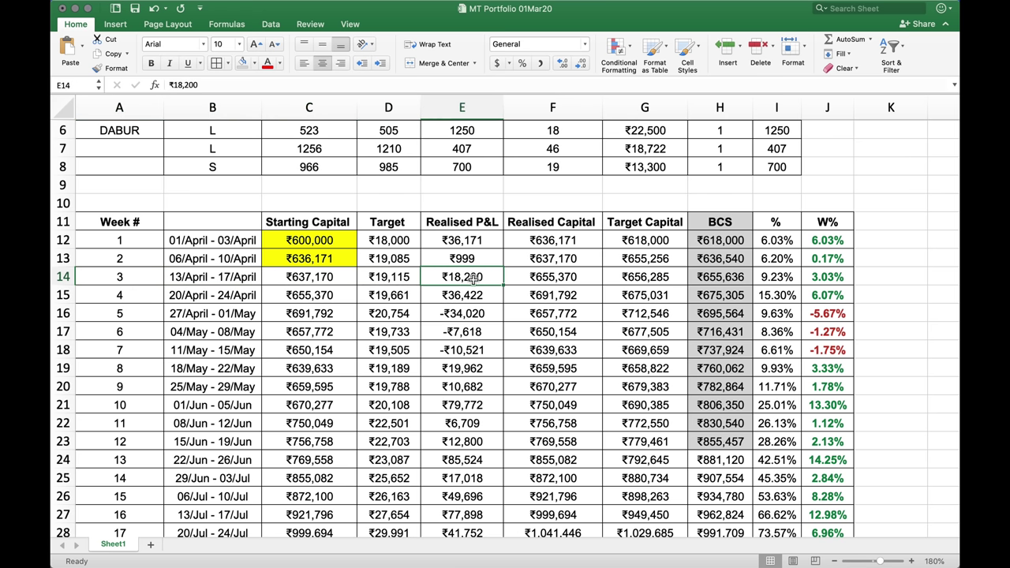
{"action": "left_click", "coordinate": [401, 297]}
{"action": "left_click", "coordinate": [455, 297]}
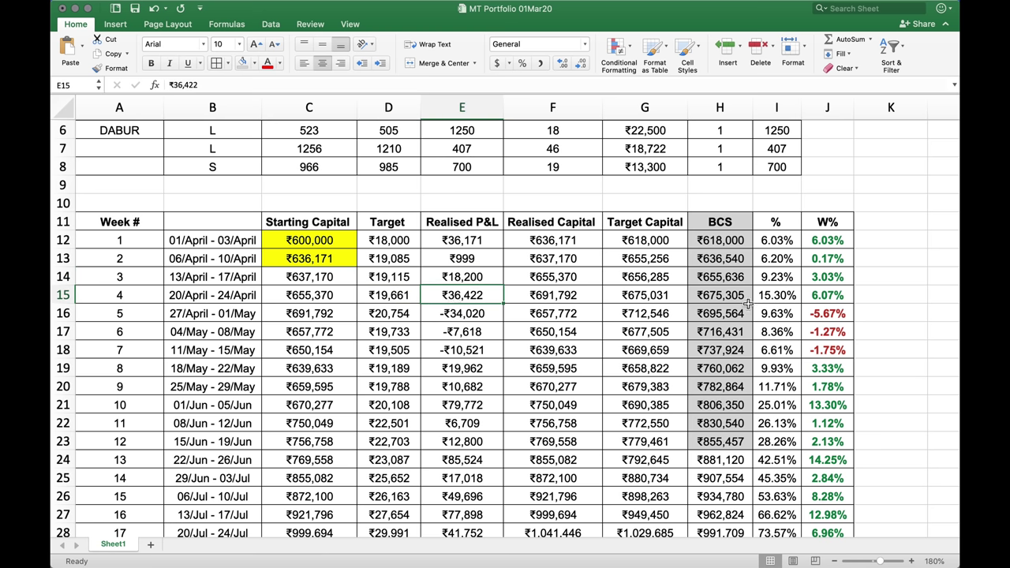
{"action": "left_click", "coordinate": [742, 295]}
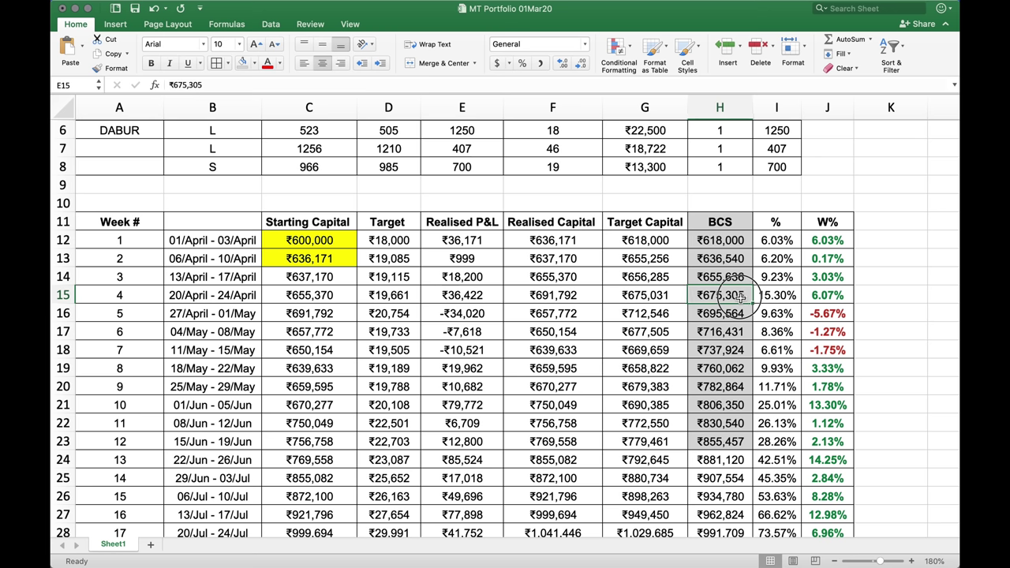
{"action": "mouse_move", "coordinate": [742, 296]}
{"action": "left_mouse_down"}
{"action": "mouse_move", "coordinate": [672, 293]}
{"action": "mouse_move", "coordinate": [727, 295]}
{"action": "left_mouse_up"}
{"action": "left_click", "coordinate": [584, 295]}
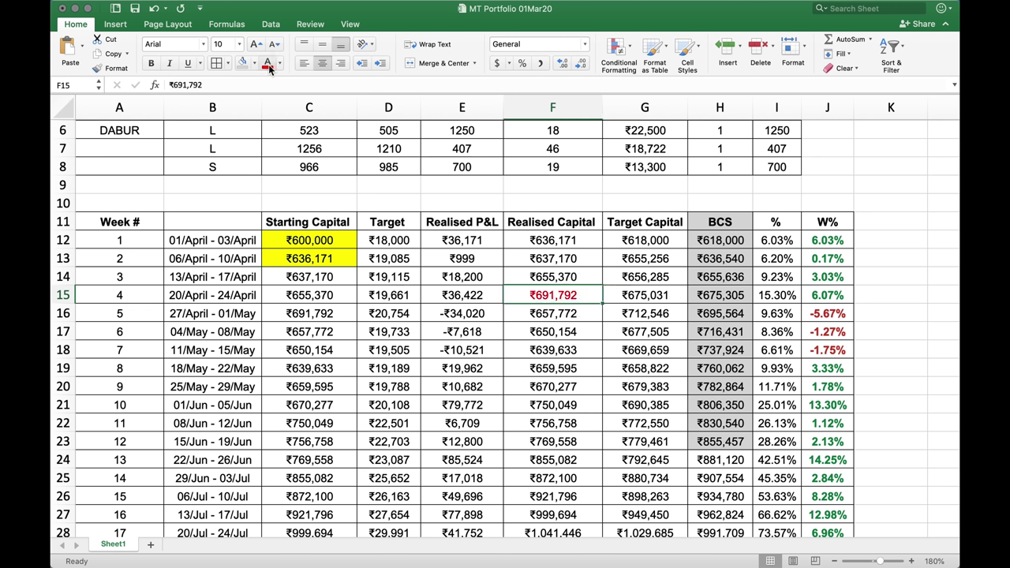
Check week 4's BCS and the weekly W% values 6.03%, 0.17% and 6.07%
{"action": "left_click", "coordinate": [725, 296]}
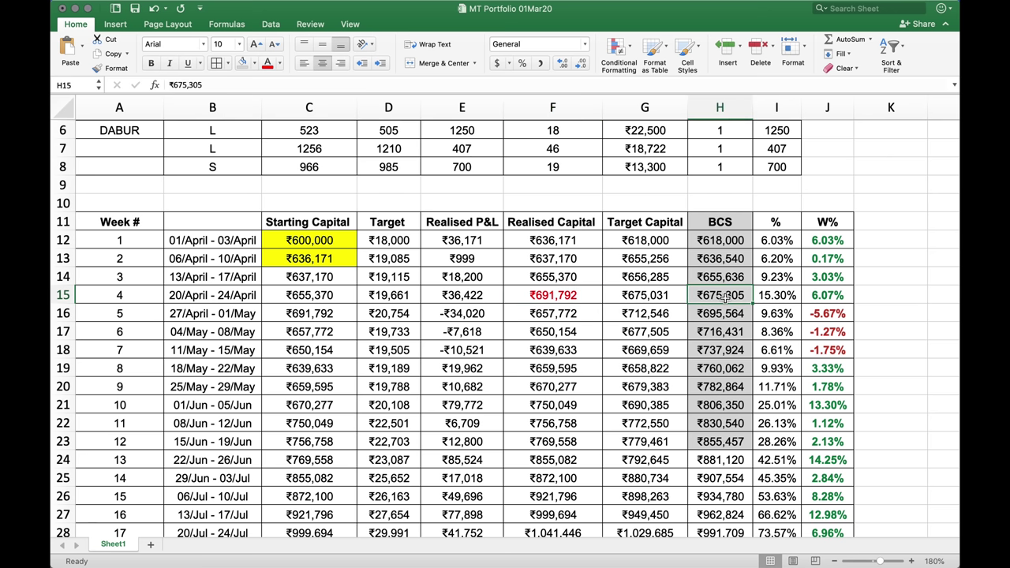
{"action": "mouse_move", "coordinate": [773, 296]}
{"action": "left_mouse_down"}
{"action": "mouse_move", "coordinate": [774, 280]}
{"action": "mouse_move", "coordinate": [773, 305]}
{"action": "mouse_move", "coordinate": [774, 296]}
{"action": "left_mouse_up"}
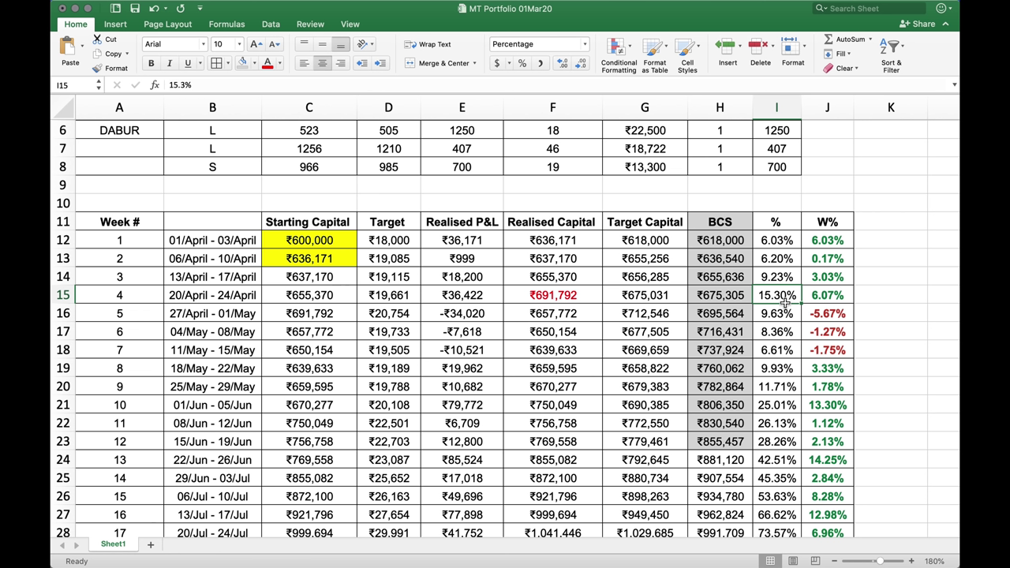
{"action": "left_click", "coordinate": [846, 242]}
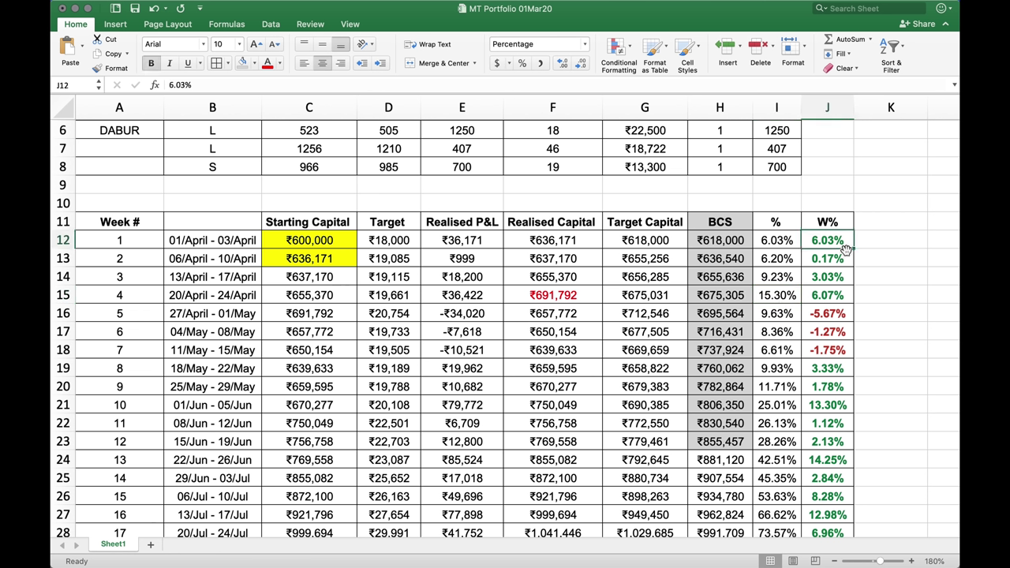
{"action": "left_click", "coordinate": [844, 261]}
{"action": "left_click", "coordinate": [841, 277]}
{"action": "left_click", "coordinate": [835, 297]}
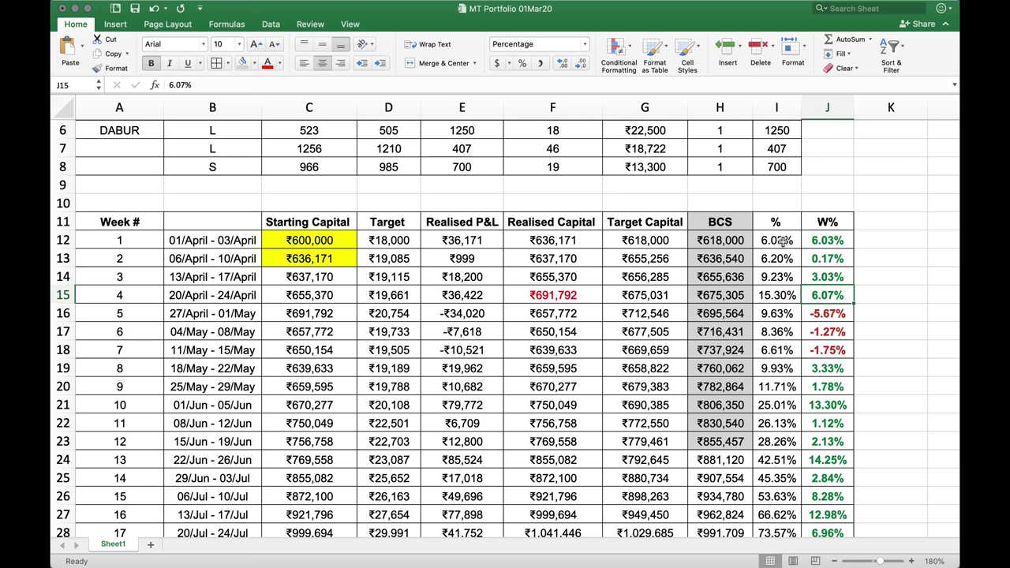
Select week 4's 15.3% row and the week 5–7 realised losses
{"action": "left_click", "coordinate": [772, 295]}
{"action": "left_click_drag", "start_coordinate": [772, 295], "coordinate": [539, 295]}
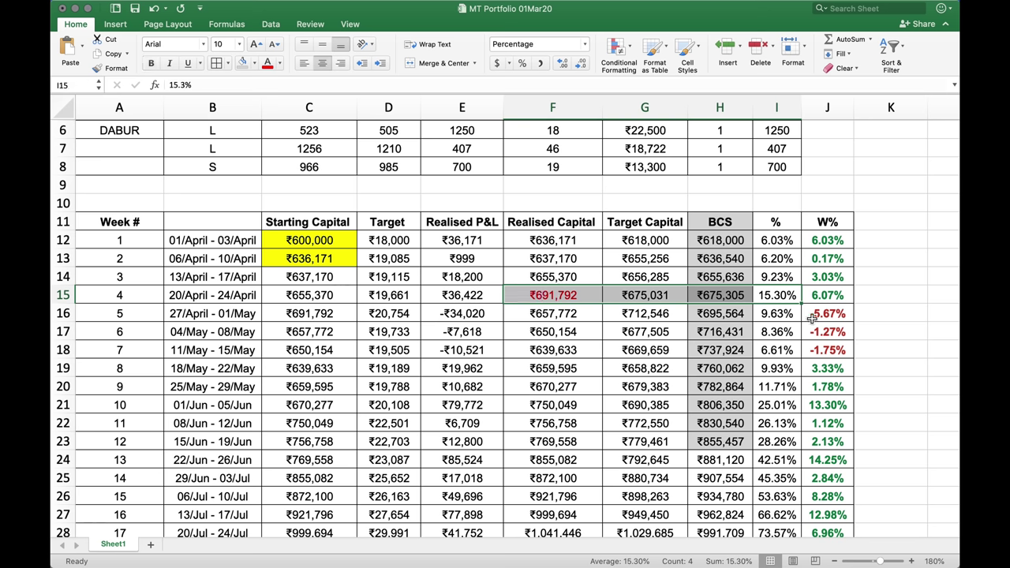
{"action": "left_click_drag", "start_coordinate": [464, 314], "coordinate": [468, 348]}
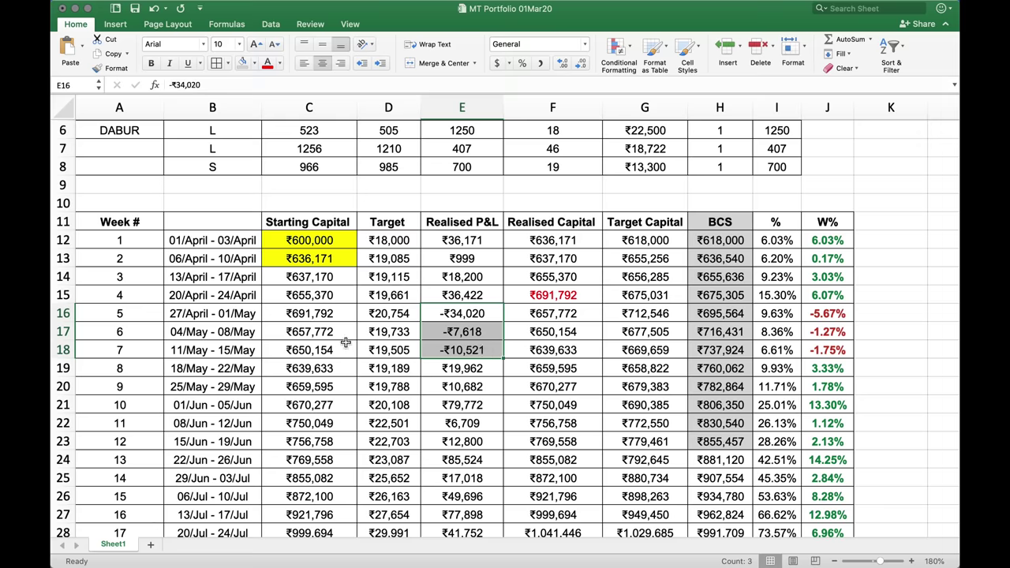
Scroll to week 5 (27/April - 01/May) and spread all open windows in Mission Control
{"action": "scroll", "coordinate": [489, 360], "scroll_direction": "down", "scroll_amount": 3}
{"action": "scroll", "coordinate": [326, 266], "scroll_direction": "up", "scroll_amount": 6}
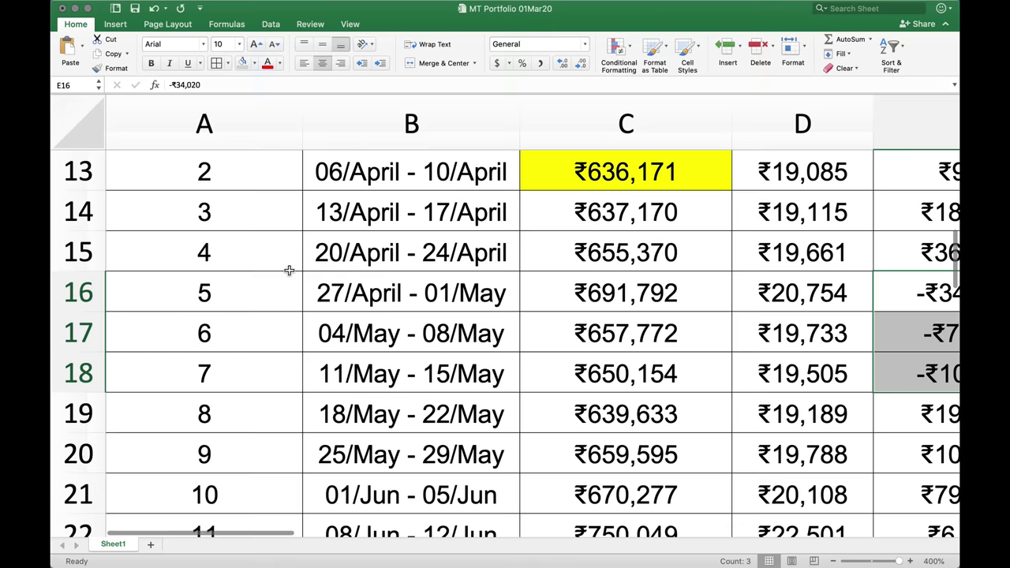
{"action": "scroll", "coordinate": [290, 271], "scroll_direction": "down", "scroll_amount": 5}
{"action": "scroll", "coordinate": [290, 271], "scroll_direction": "down", "scroll_amount": 3}
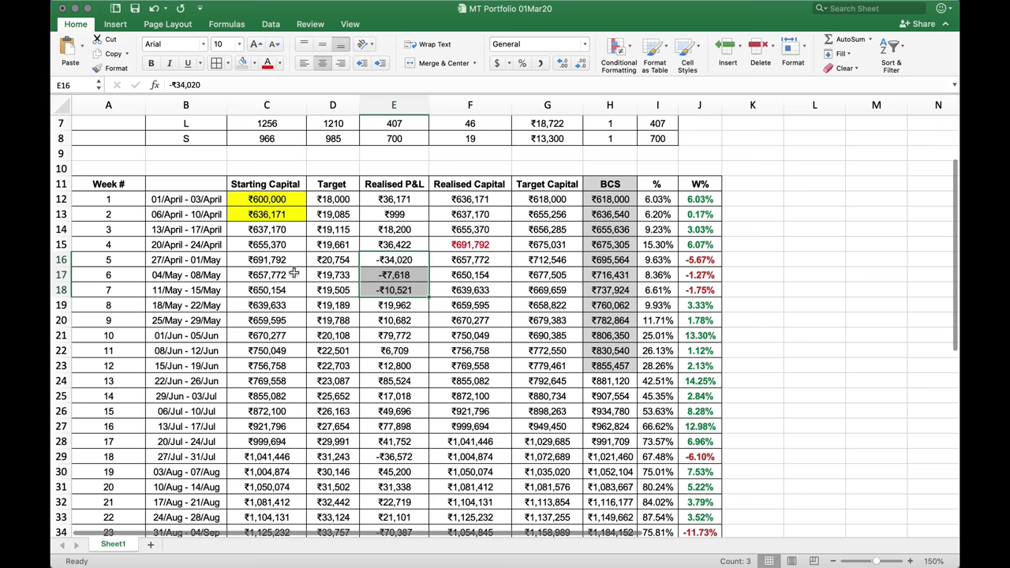
{"action": "left_click", "coordinate": [322, 275]}
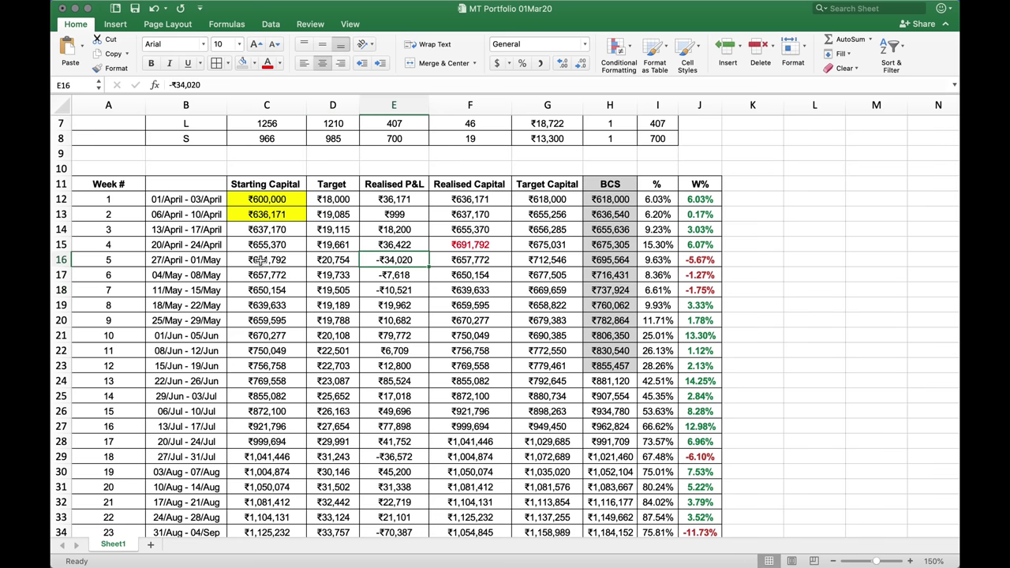
{"action": "left_click", "coordinate": [217, 264]}
{"action": "key", "text": "ctrl+Up"}
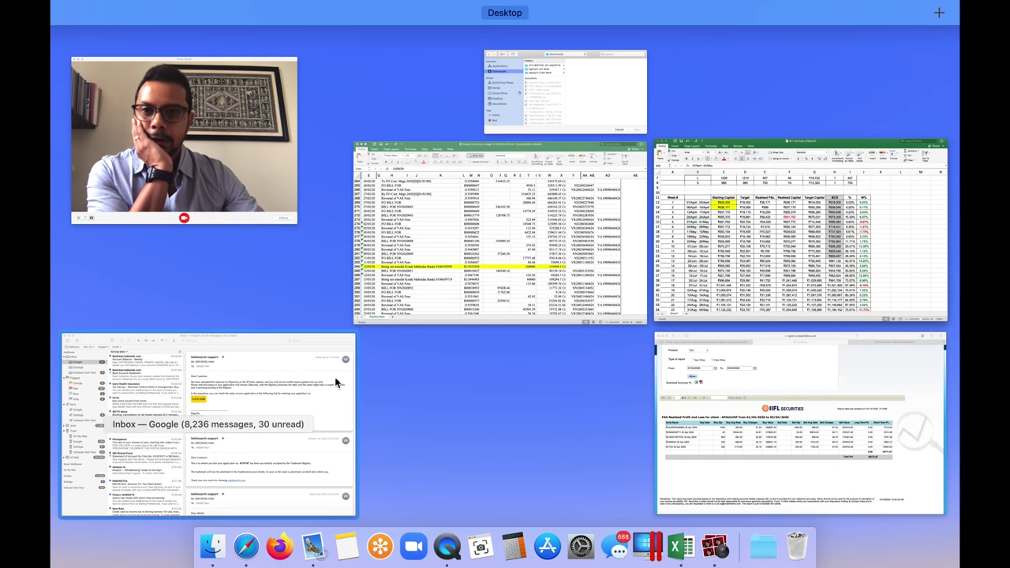
Bring the IIFL P/L report forward, briefly checking the portfolio tracker in between
{"action": "left_click", "coordinate": [811, 397]}
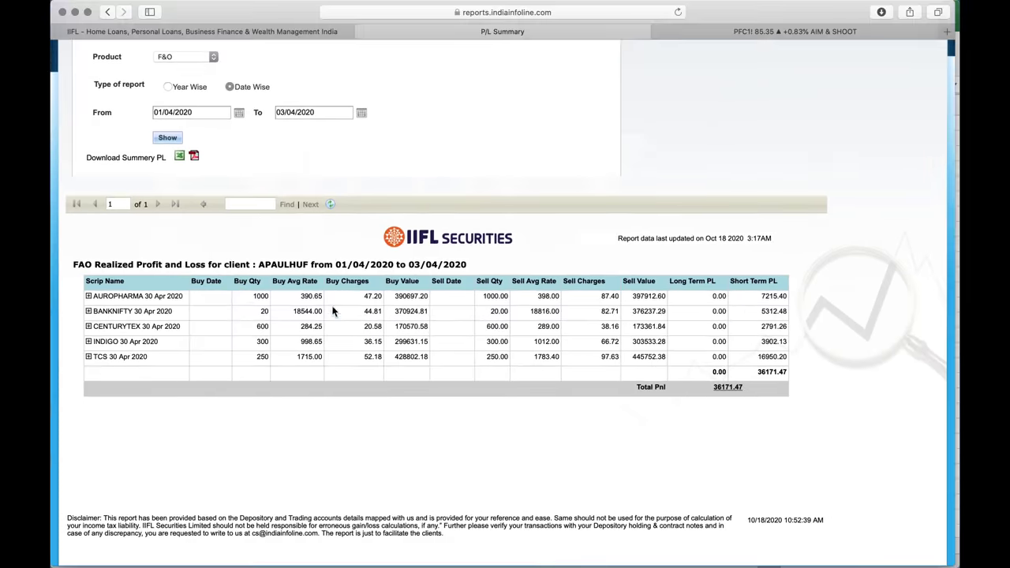
{"action": "left_click", "coordinate": [239, 113]}
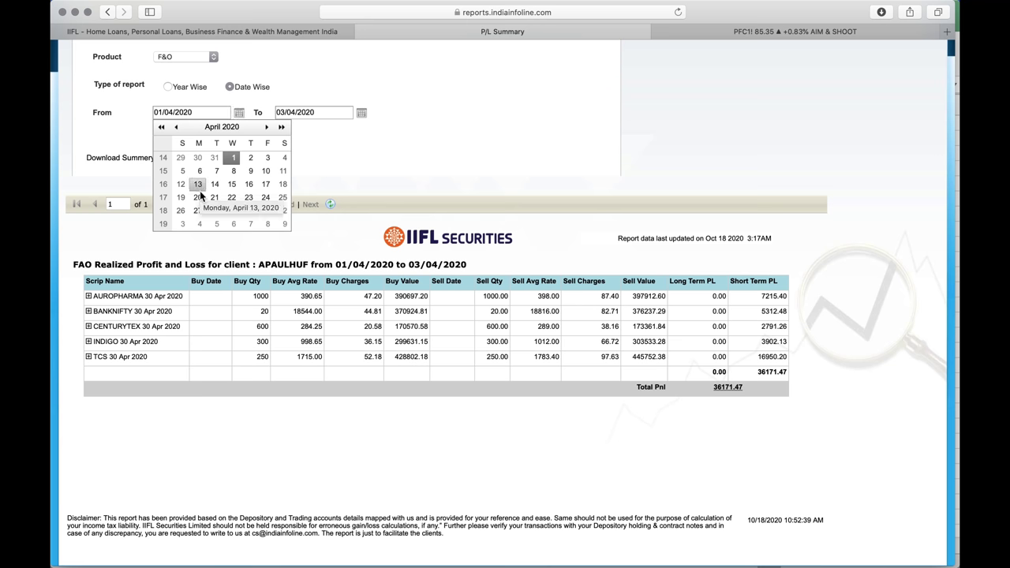
{"action": "key", "text": "ctrl+Up"}
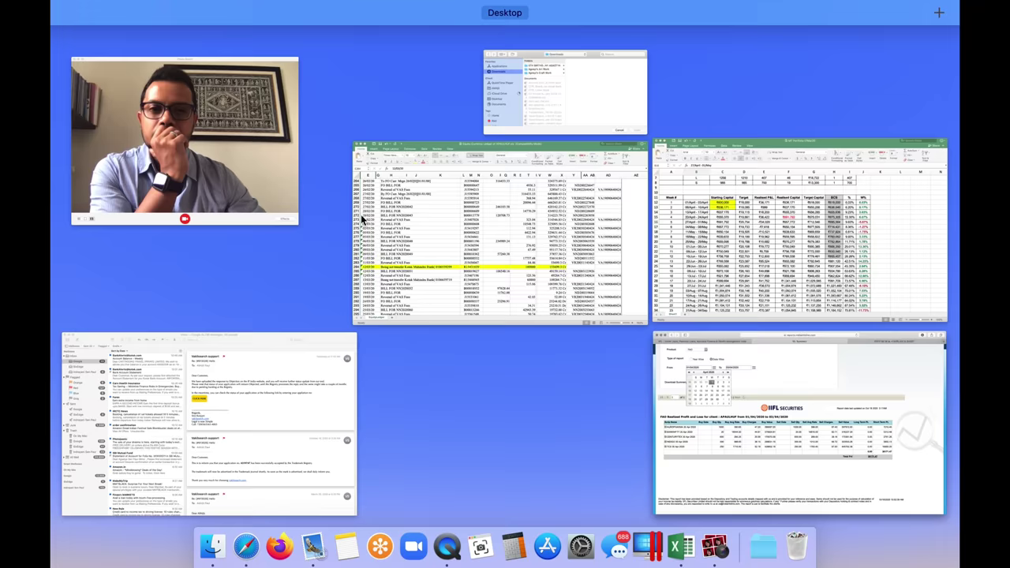
{"action": "left_click", "coordinate": [764, 280]}
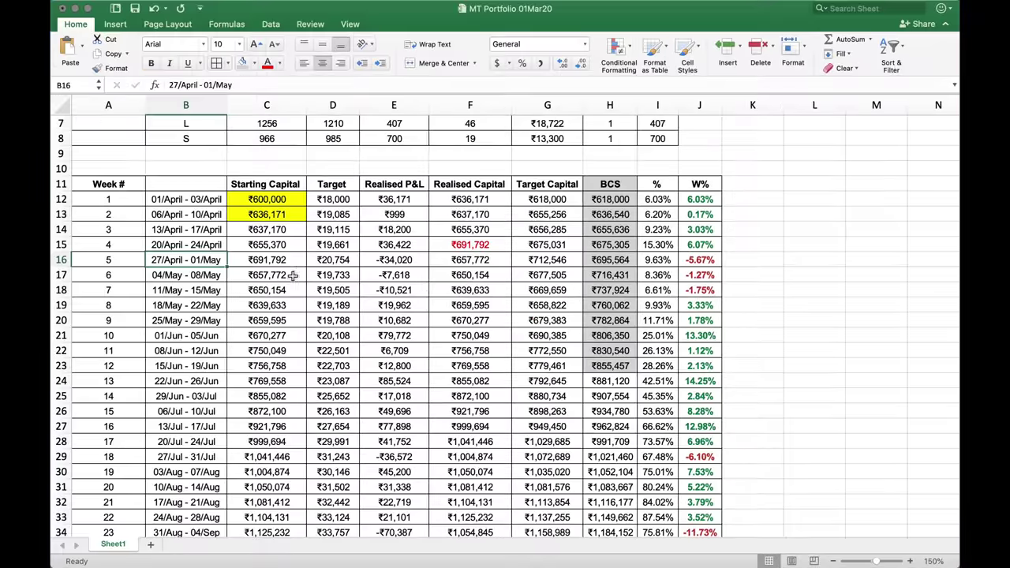
{"action": "key", "text": "ctrl+Up"}
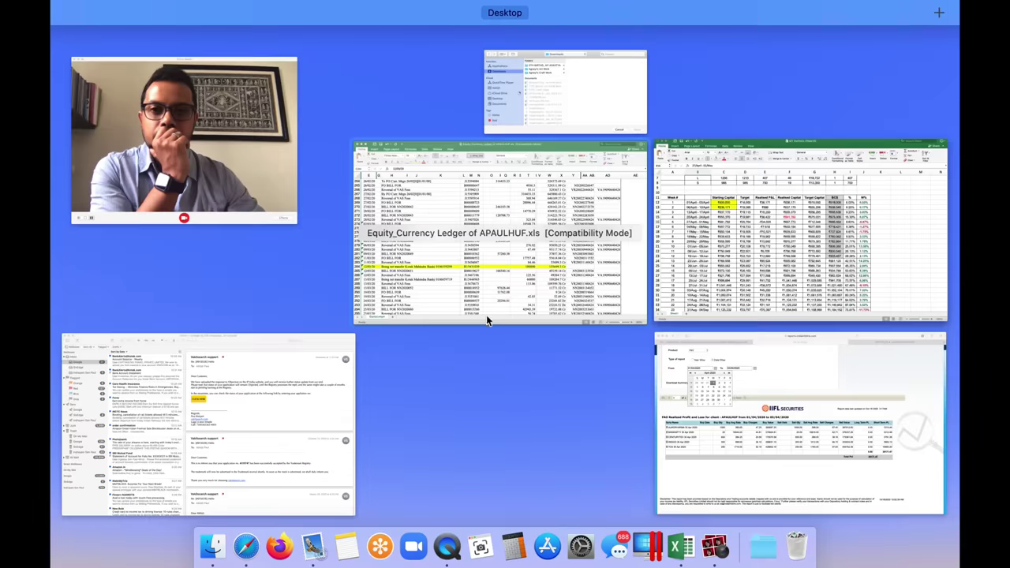
{"action": "left_click", "coordinate": [766, 397]}
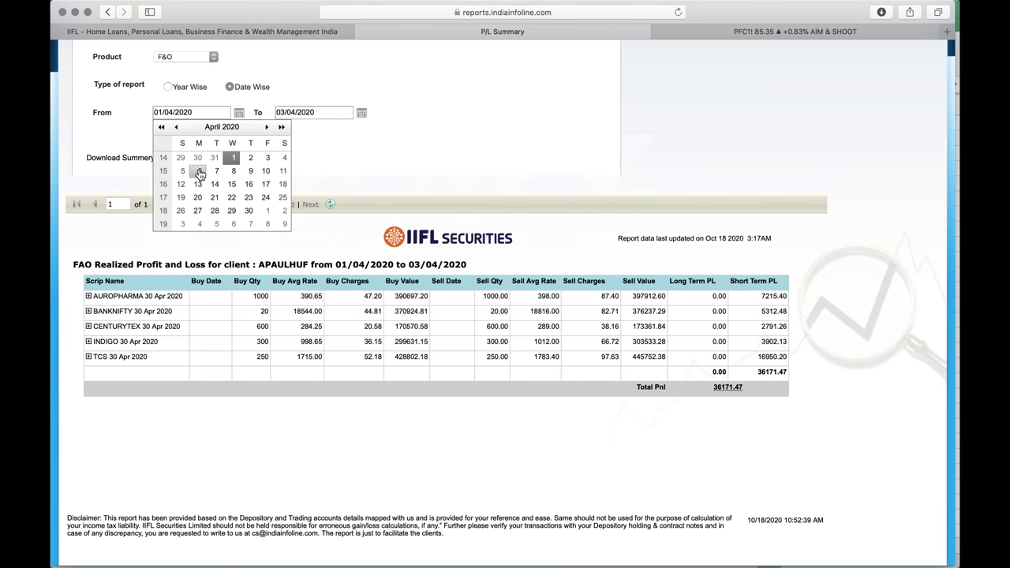
Run the F&O P/L report for 27/04/2020 to 01/05/2020, showing a 34020.65 loss
{"action": "left_click", "coordinate": [198, 211]}
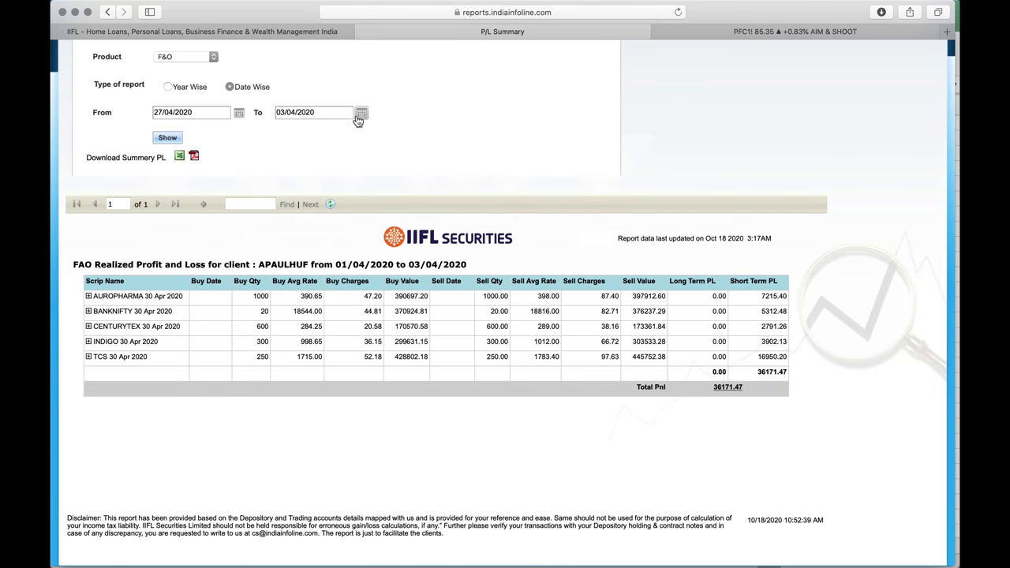
{"action": "left_click", "coordinate": [361, 113]}
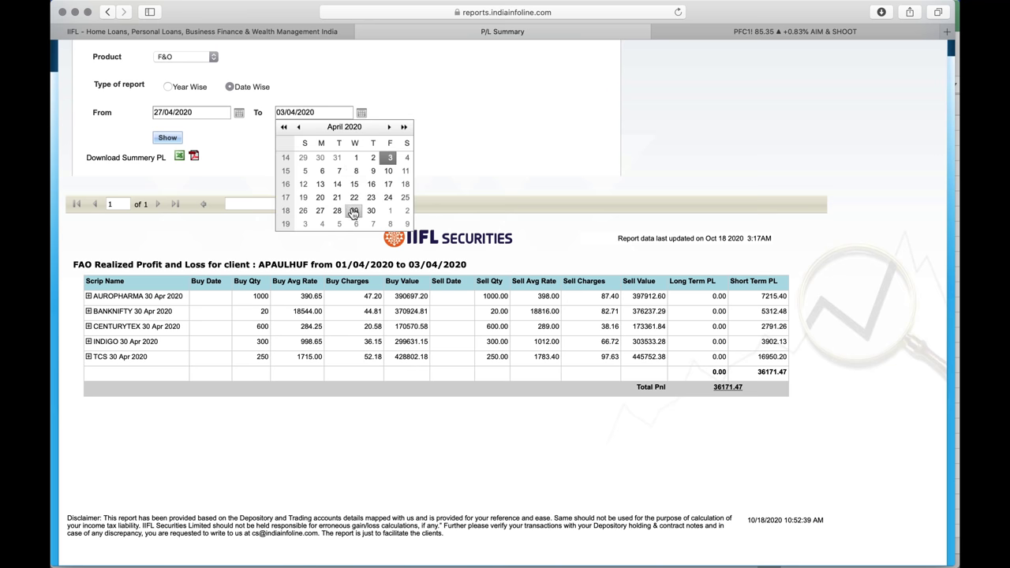
{"action": "left_click", "coordinate": [392, 211]}
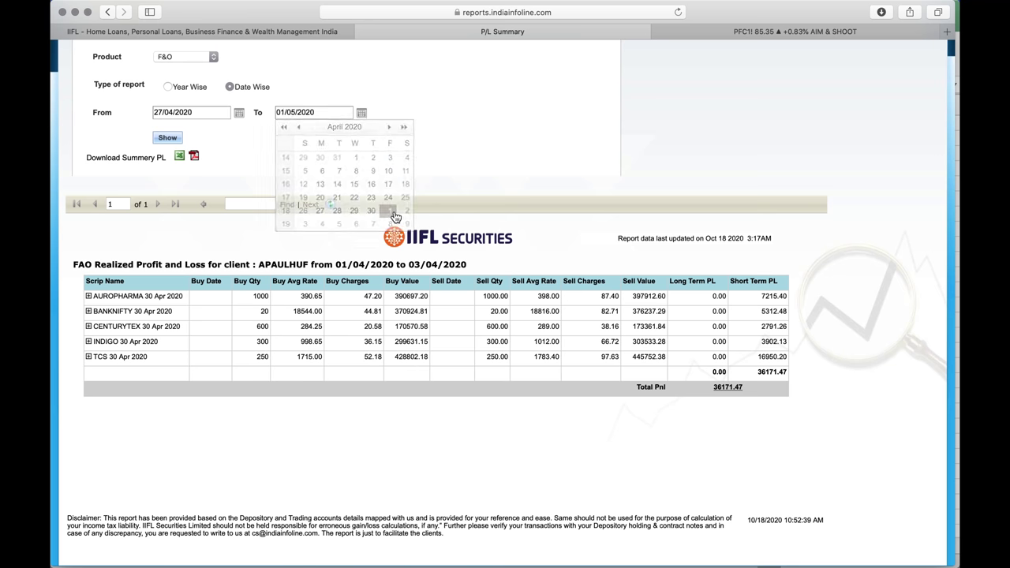
{"action": "left_click", "coordinate": [180, 139]}
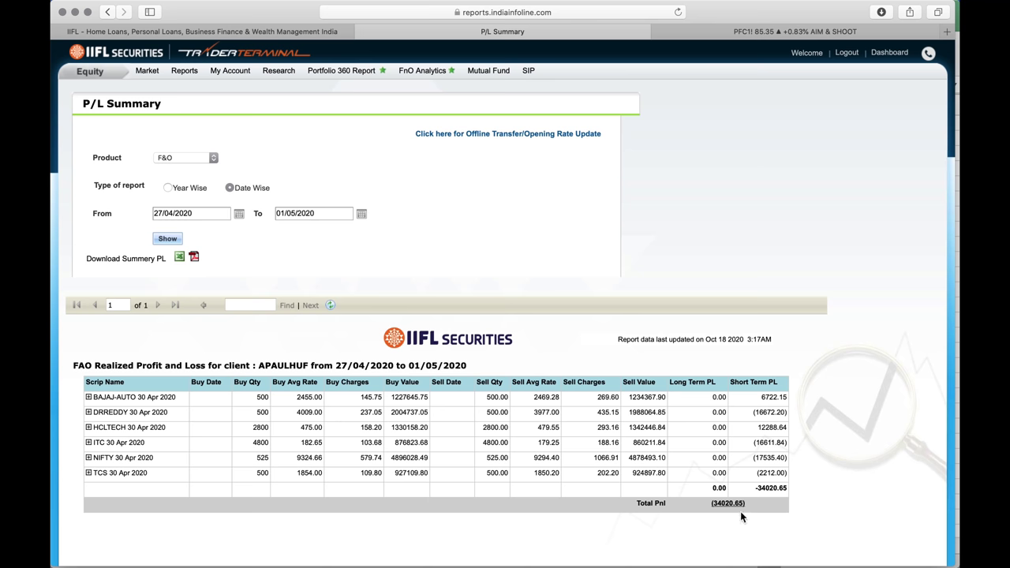
{"action": "key", "text": "ctrl+Up"}
Back in MT Portfolio, check the week 5–7 realised losses, starting with -₹34,020
{"action": "left_click", "coordinate": [812, 261]}
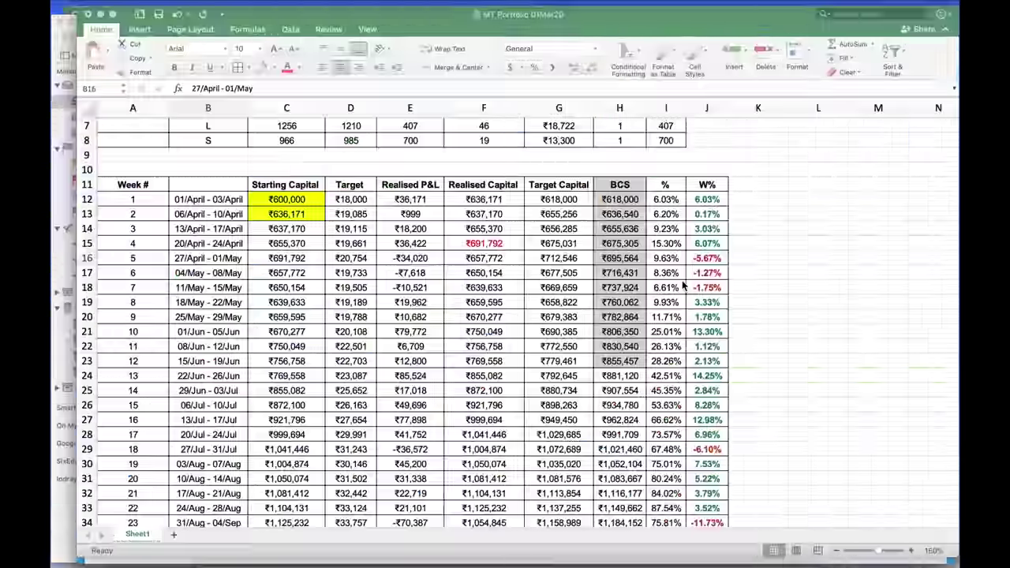
{"action": "left_click", "coordinate": [421, 262]}
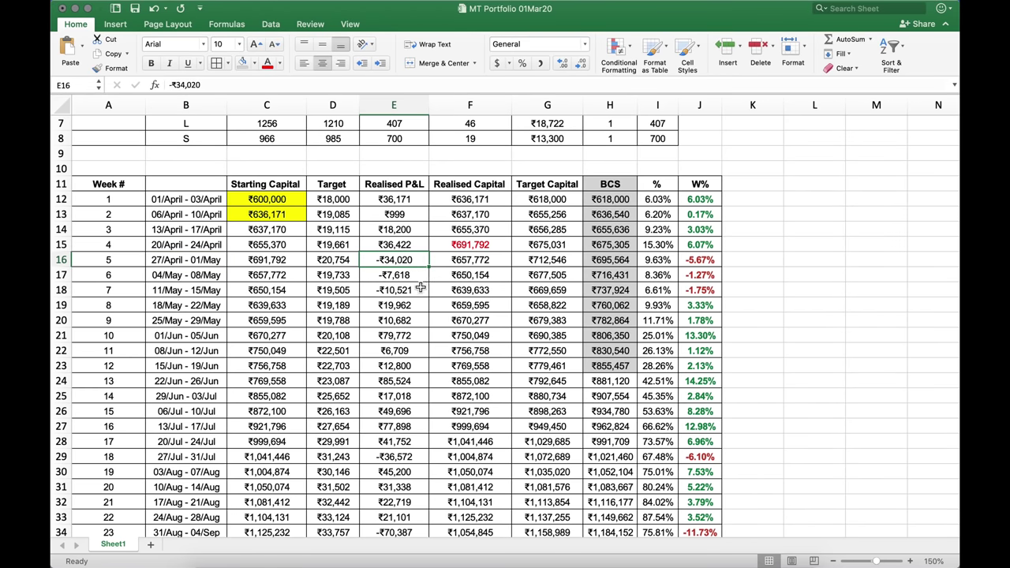
{"action": "key", "text": "Down"}
{"action": "left_click", "coordinate": [414, 291]}
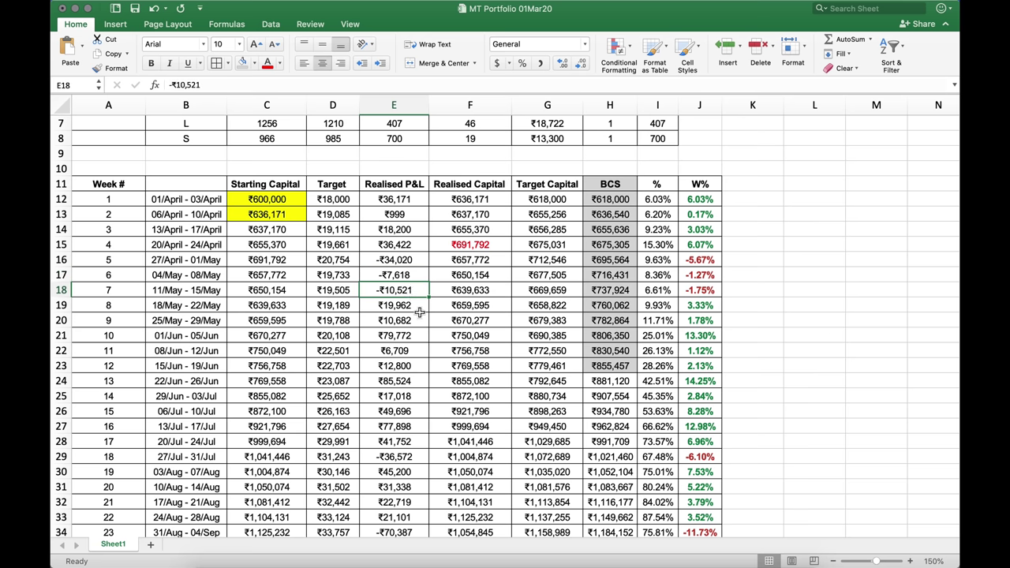
{"action": "scroll", "coordinate": [418, 312], "scroll_direction": "down", "scroll_amount": 1}
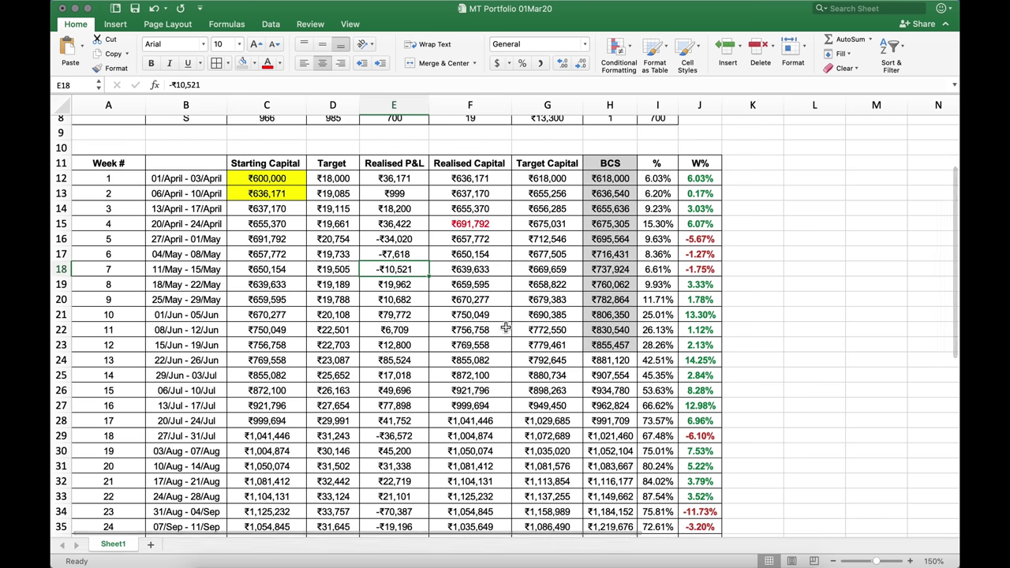
Review weeks 2–6 capitals and targets (₹636,171, ₹691,792, ₹20,754) and select early date ranges
{"action": "left_click", "coordinate": [284, 195]}
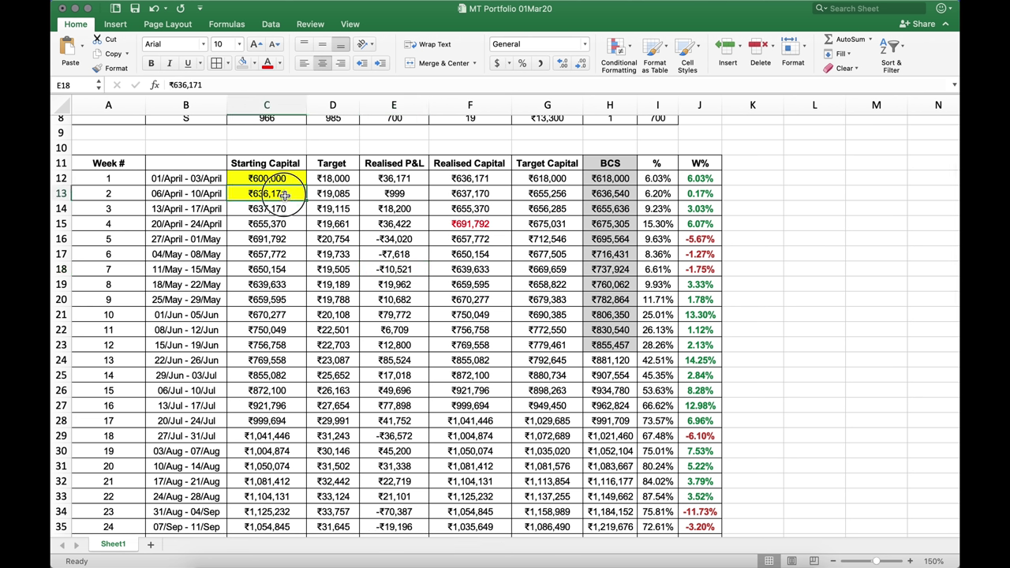
{"action": "left_click_drag", "start_coordinate": [329, 197], "coordinate": [332, 238]}
{"action": "left_click", "coordinate": [292, 239]}
{"action": "left_click", "coordinate": [338, 241]}
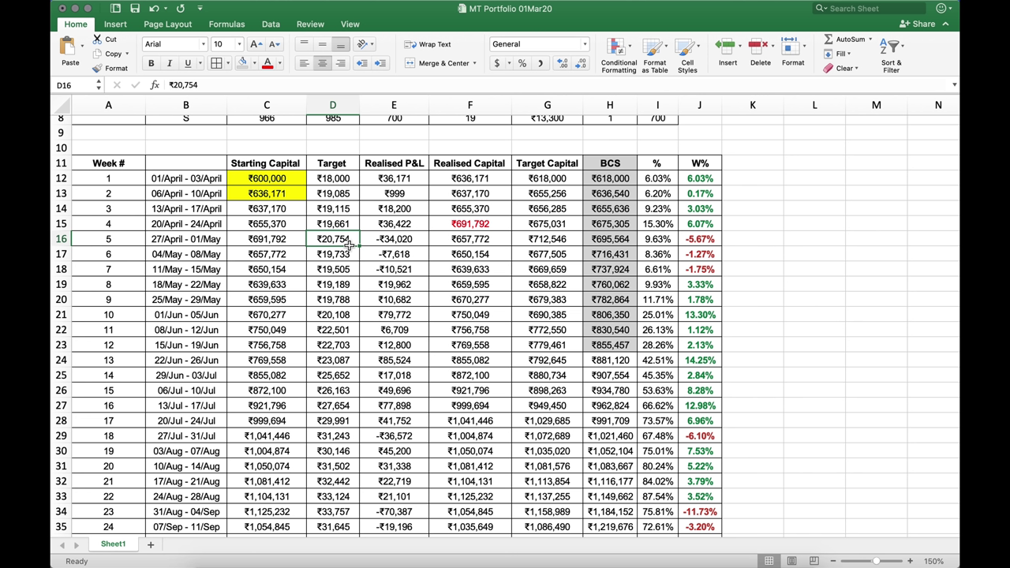
{"action": "left_click", "coordinate": [297, 258]}
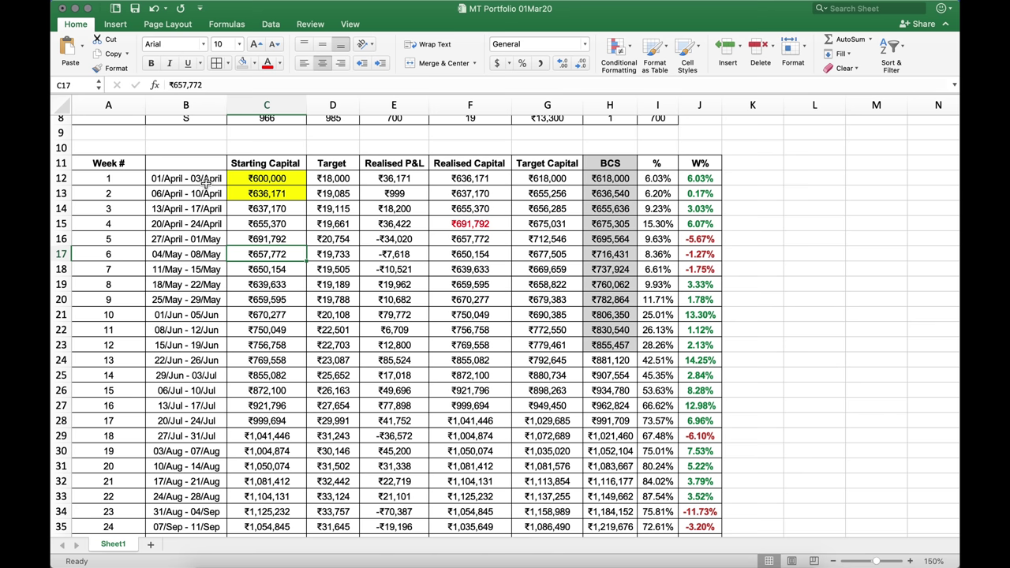
{"action": "left_click_drag", "start_coordinate": [207, 182], "coordinate": [382, 223]}
Set the P/L Summary range to 01/04/2020–30/04/2020 and scroll to the 57773.75 Total Pnl
{"action": "key", "text": "ctrl+Up"}
{"action": "left_click", "coordinate": [745, 412]}
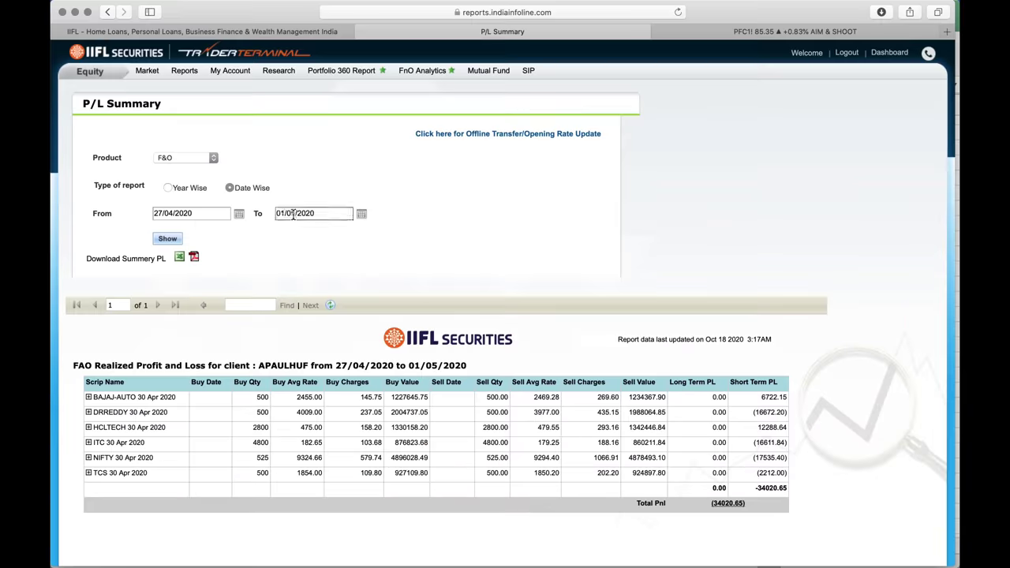
{"action": "left_click", "coordinate": [238, 214]}
{"action": "left_click", "coordinate": [233, 259]}
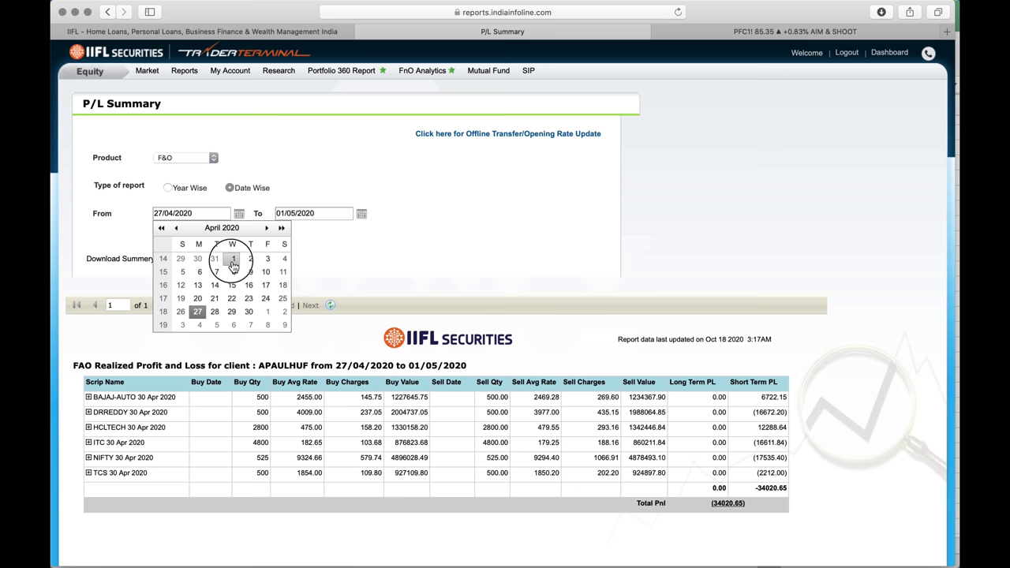
{"action": "left_click", "coordinate": [362, 214]}
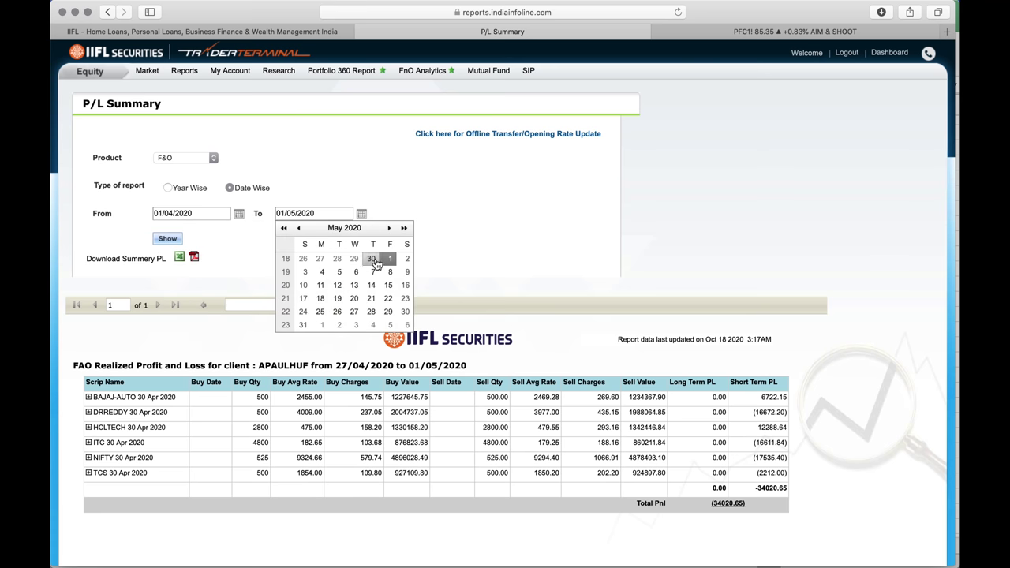
{"action": "left_click", "coordinate": [372, 261]}
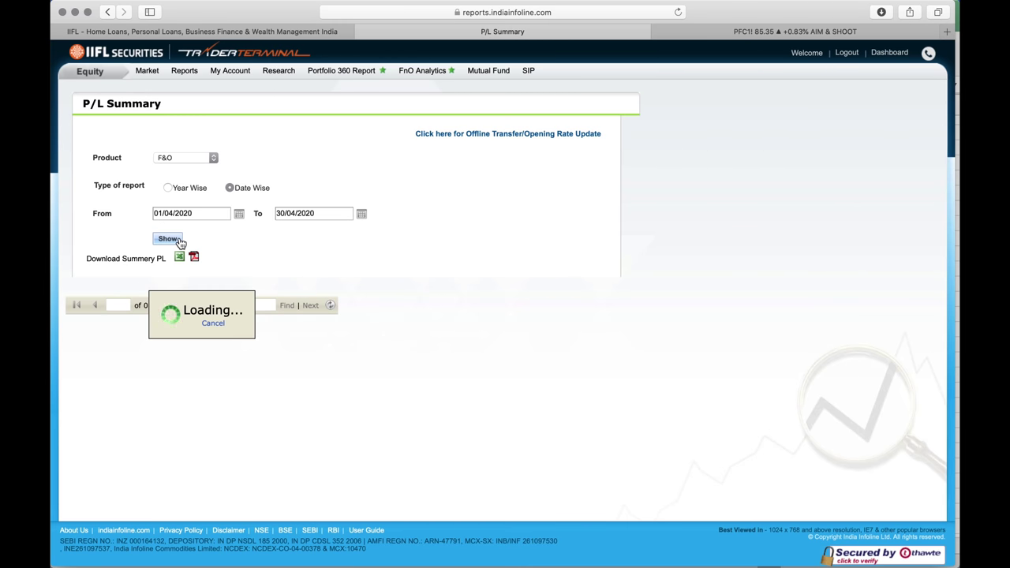
{"action": "scroll", "coordinate": [542, 367], "scroll_direction": "down", "scroll_amount": 5}
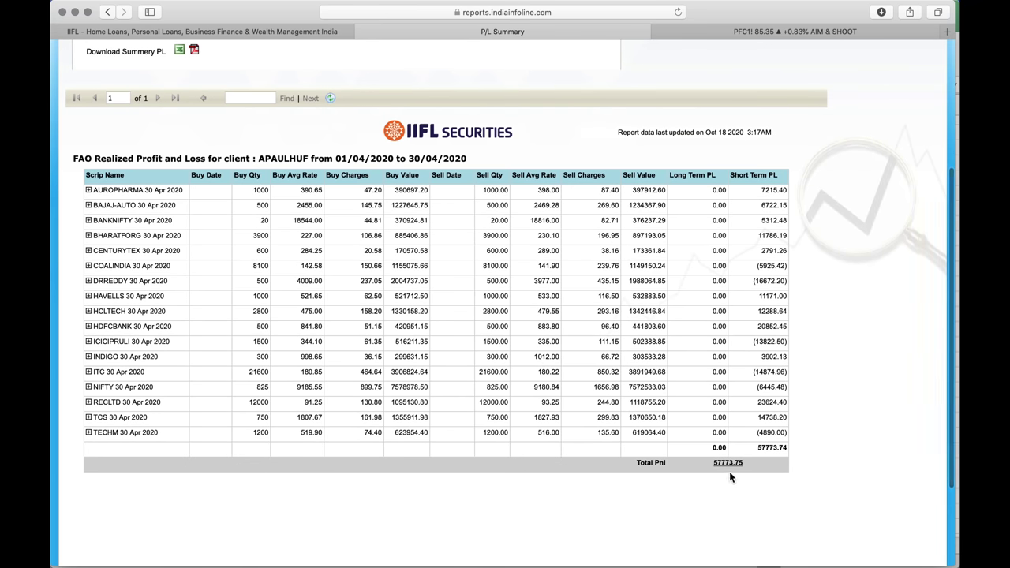
{"action": "key", "text": "ctrl+Up"}
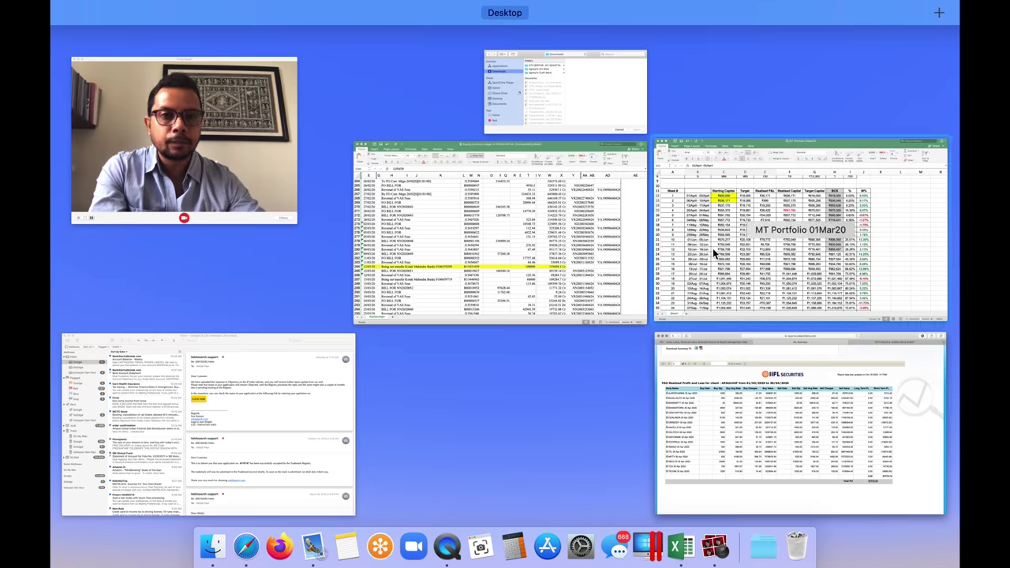
In the MT Portfolio sheet, enter 57773 in L12 and the label APR in M12
{"action": "left_click", "coordinate": [713, 248]}
{"action": "left_click", "coordinate": [832, 175]}
{"action": "type", "text": "57773"}
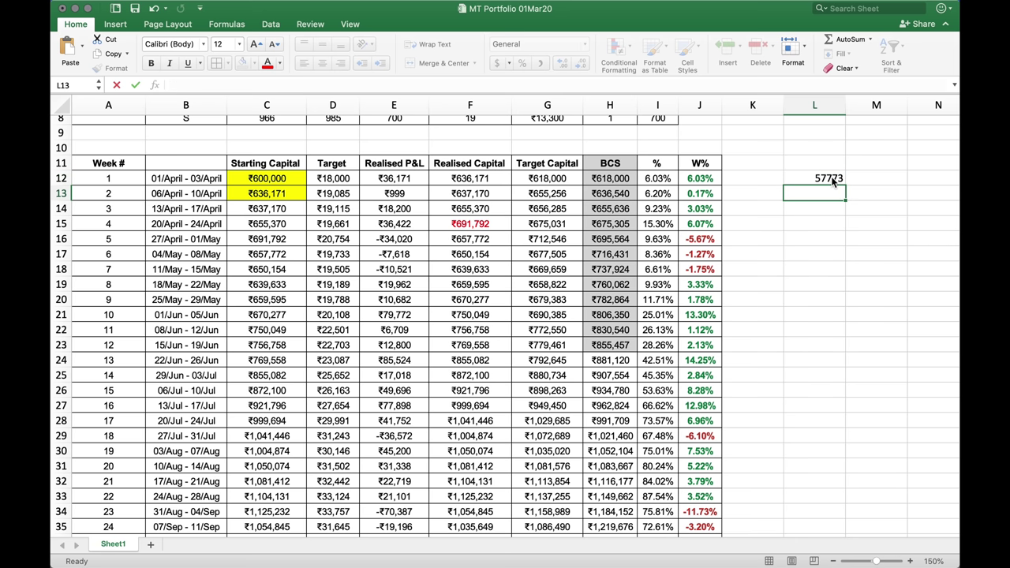
{"action": "key", "text": "Tab"}
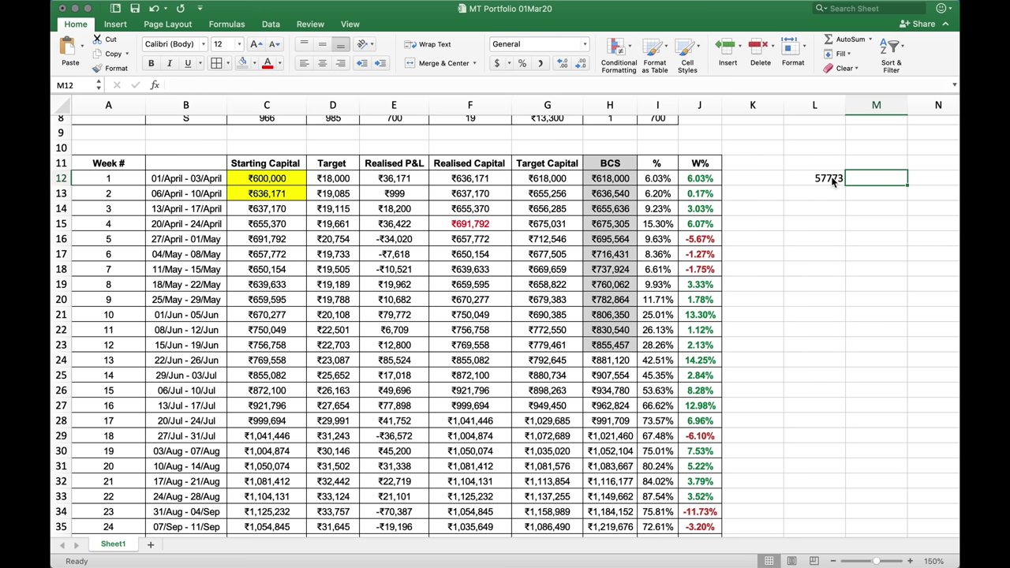
{"action": "type", "text": "APR"}
{"action": "key", "text": "Return"}
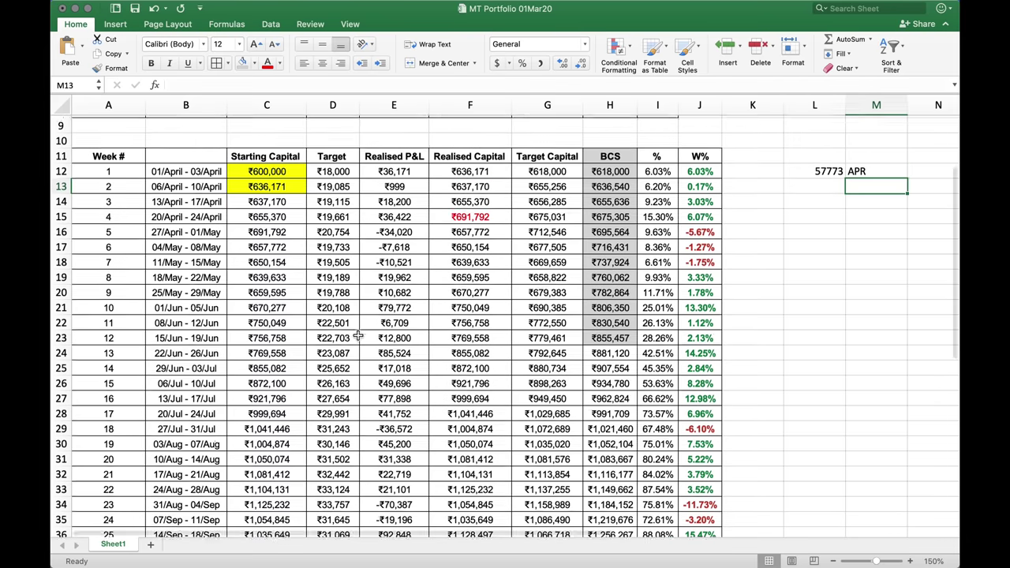
Zoom the sheet out to 120% so all 26 weeks show, then select the May week rows
{"action": "scroll", "coordinate": [316, 324], "scroll_direction": "down", "scroll_amount": 3}
{"action": "scroll", "coordinate": [477, 348], "scroll_direction": "up", "scroll_amount": 3}
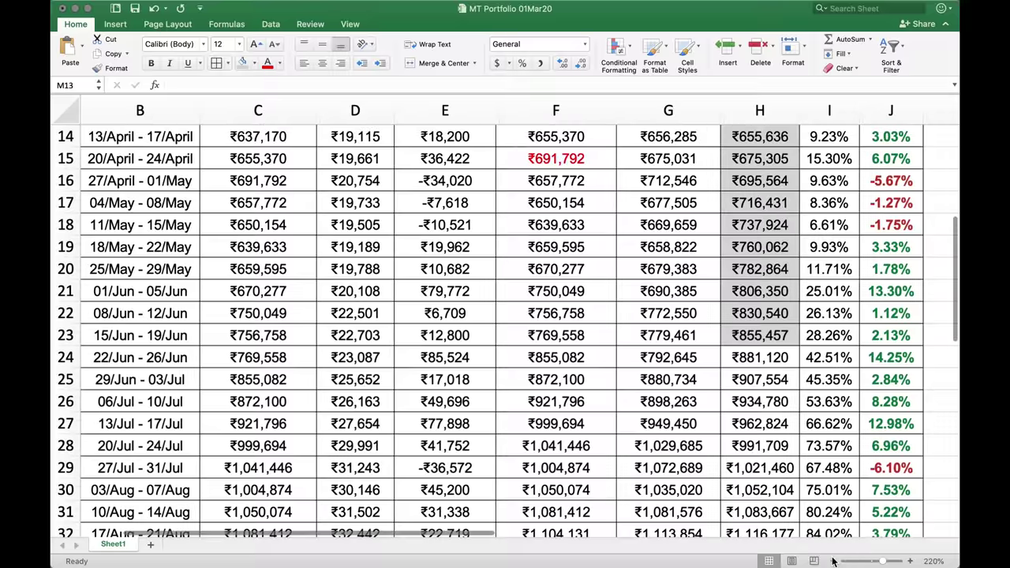
{"action": "left_click", "coordinate": [835, 561]}
{"action": "left_click", "coordinate": [835, 561]}
{"action": "left_click", "coordinate": [835, 561]}
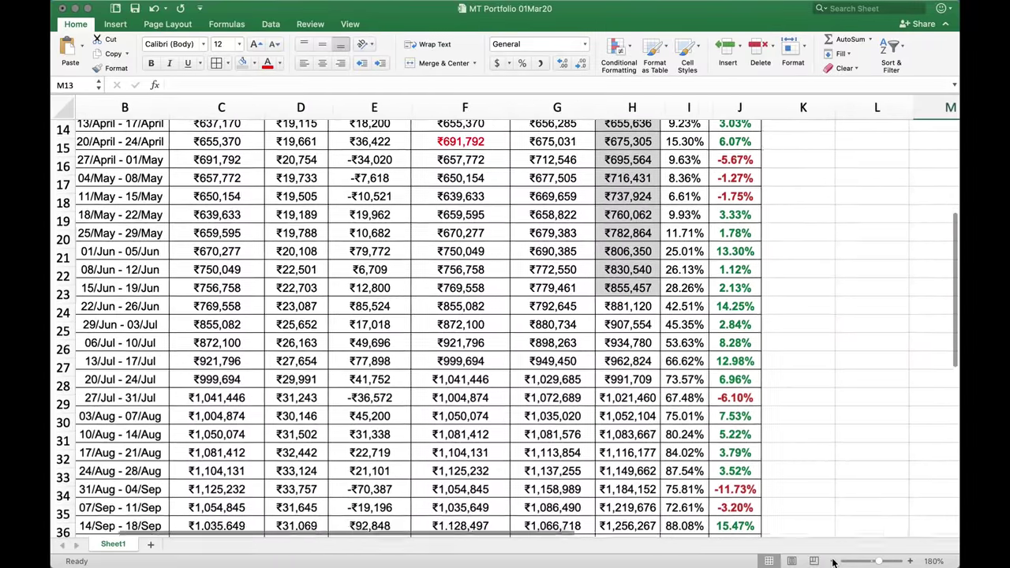
{"action": "left_click", "coordinate": [834, 561]}
{"action": "left_click", "coordinate": [835, 561]}
{"action": "scroll", "coordinate": [707, 377], "scroll_direction": "up", "scroll_amount": 3}
{"action": "scroll", "coordinate": [706, 378], "scroll_direction": "up", "scroll_amount": 4}
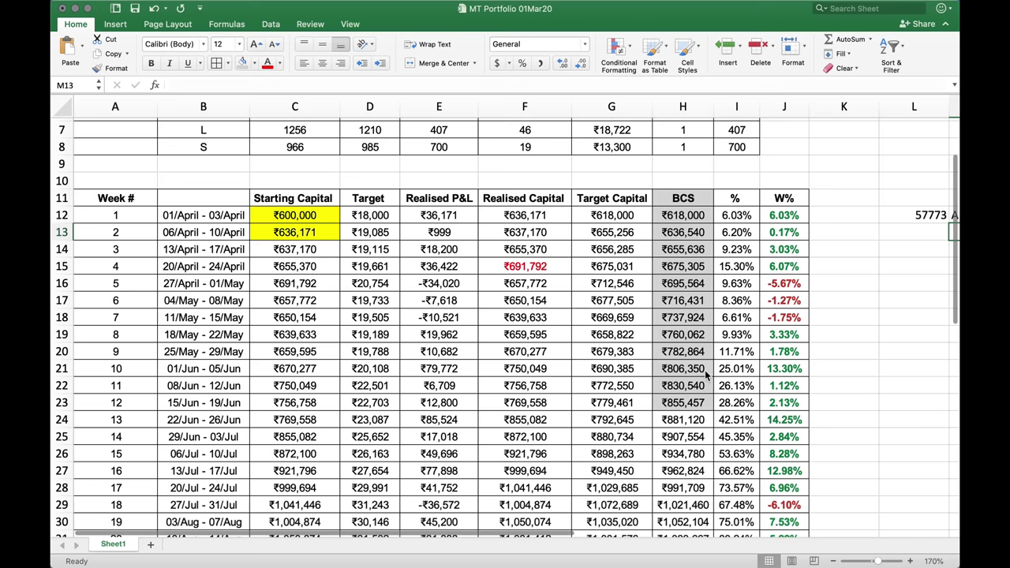
{"action": "left_click", "coordinate": [832, 561]}
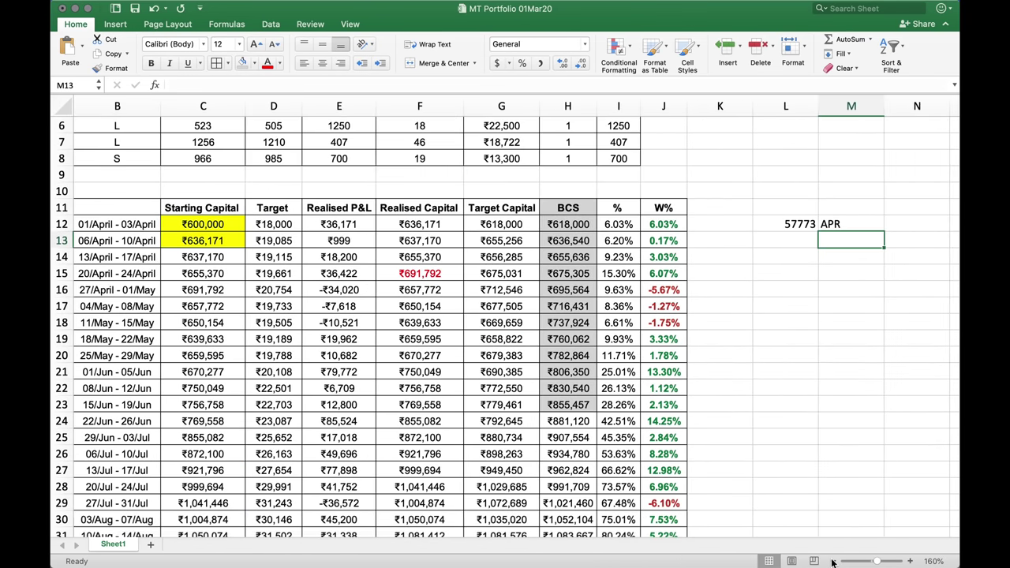
{"action": "left_click", "coordinate": [833, 561]}
{"action": "left_click", "coordinate": [832, 561]}
{"action": "left_click", "coordinate": [833, 561]}
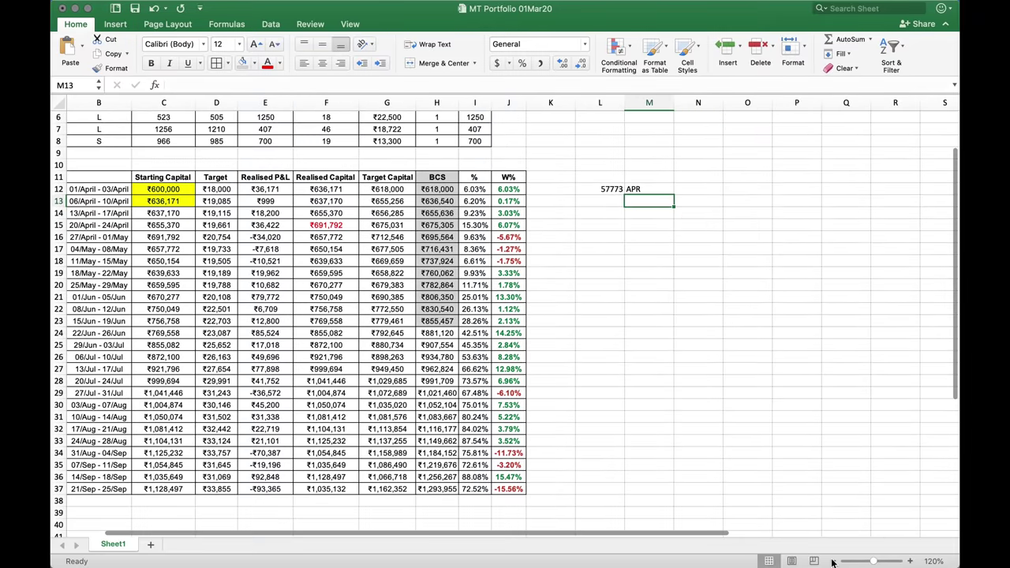
{"action": "left_click", "coordinate": [832, 561]}
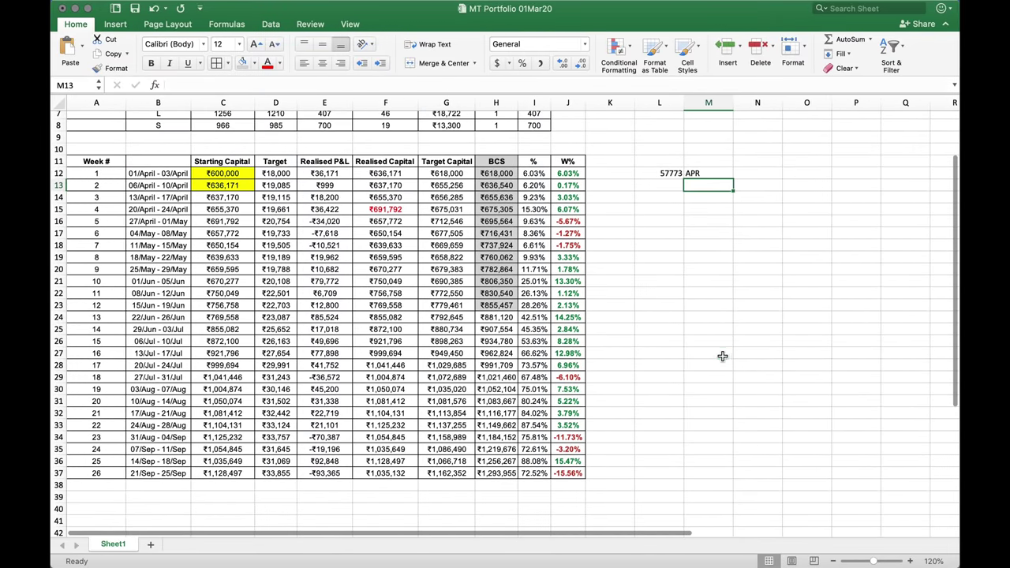
{"action": "left_click", "coordinate": [722, 354]}
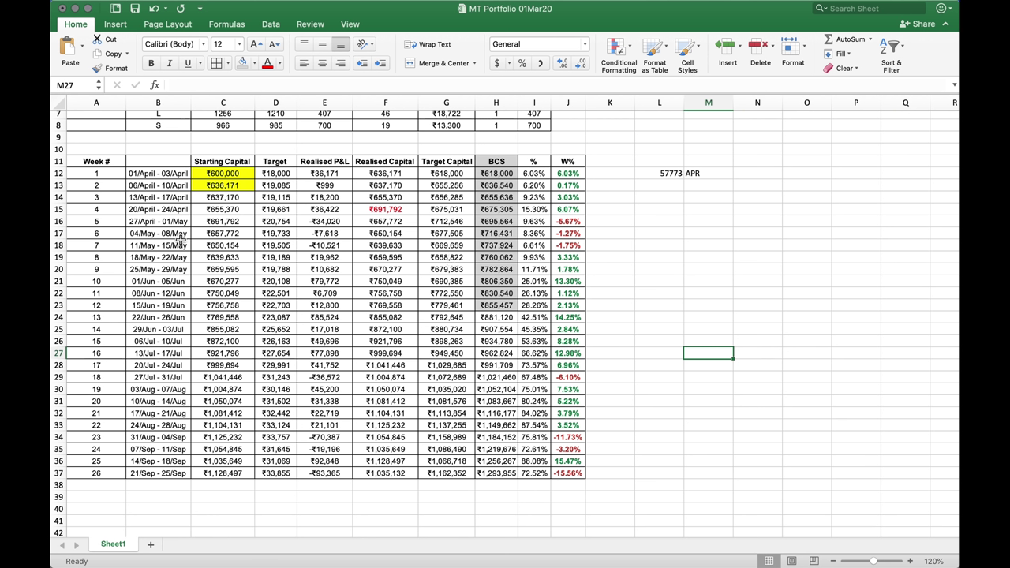
{"action": "left_click_drag", "start_coordinate": [180, 238], "coordinate": [381, 269]}
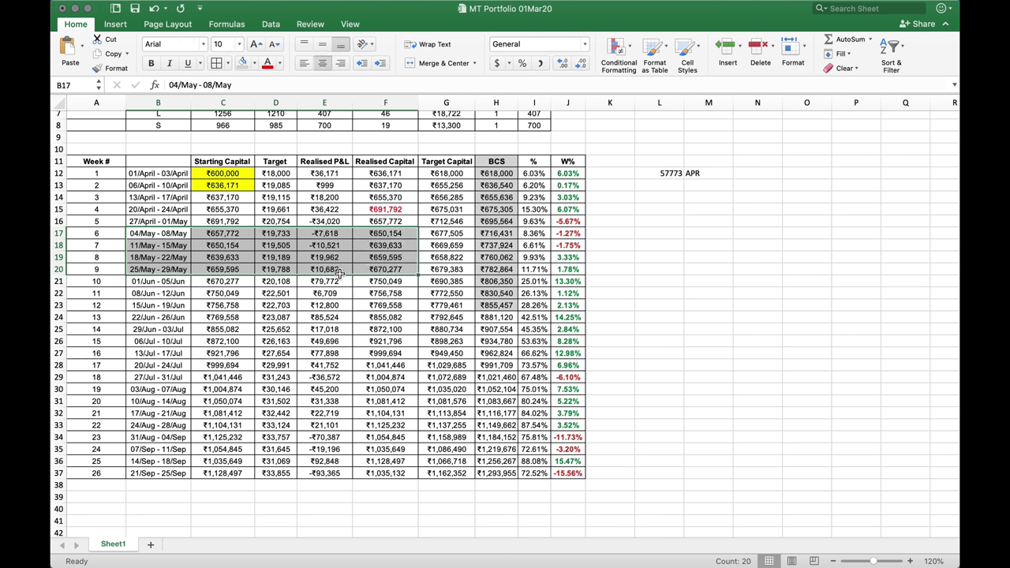
{"action": "key", "text": "ctrl+Up"}
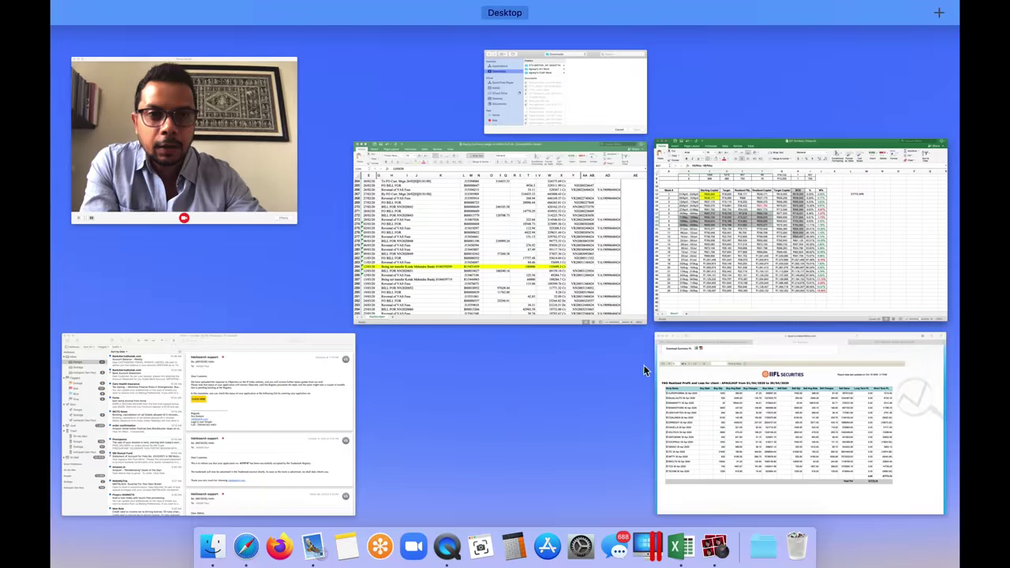
Generate the P/L report for 01/05/2020–31/05/2020 and scroll to the 12505.50 Total Pnl
{"action": "left_click", "coordinate": [694, 371]}
{"action": "scroll", "coordinate": [202, 142], "scroll_direction": "up", "scroll_amount": 5}
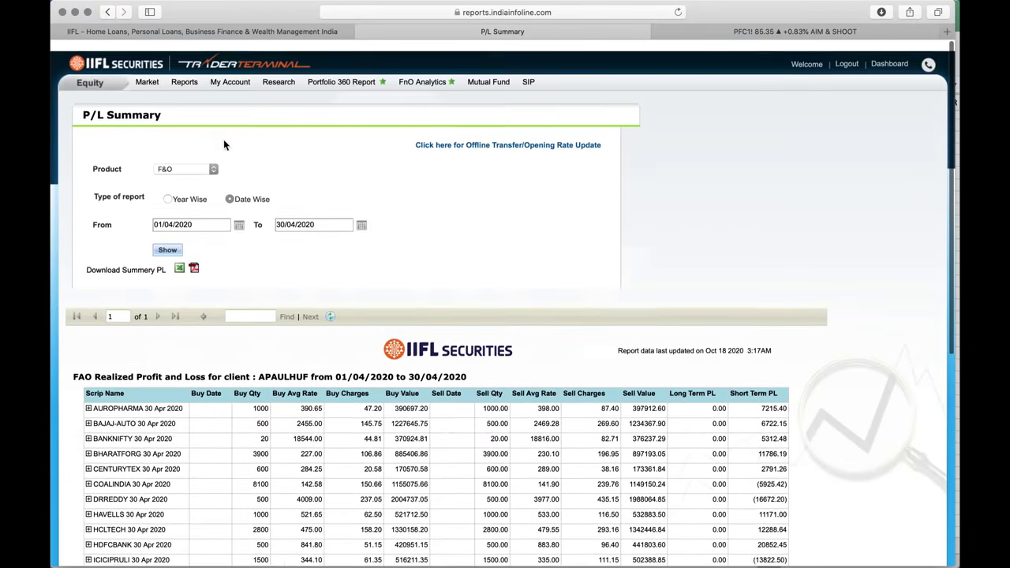
{"action": "left_click", "coordinate": [238, 214]}
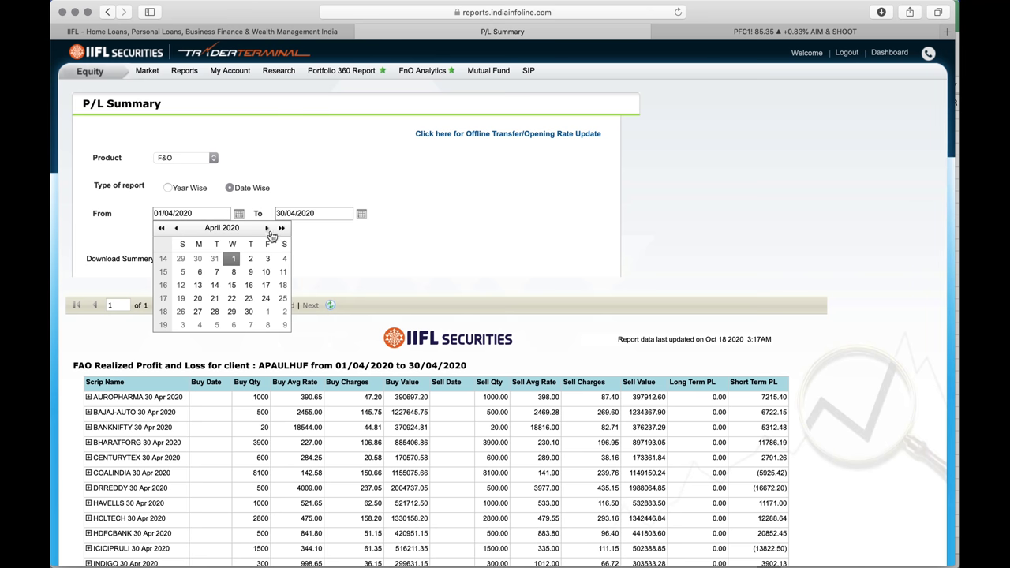
{"action": "left_click", "coordinate": [266, 227]}
{"action": "left_click", "coordinate": [268, 260]}
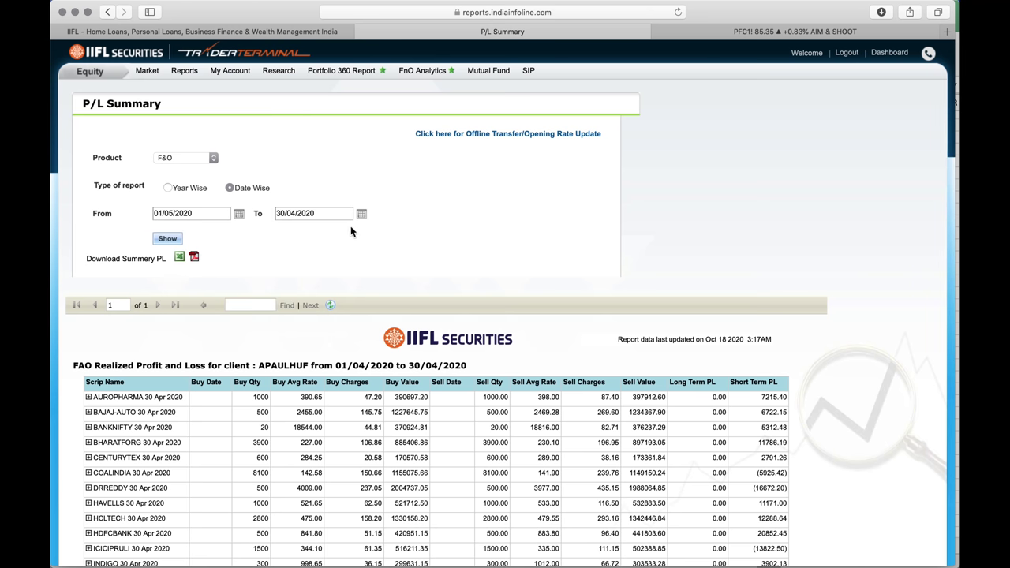
{"action": "left_click", "coordinate": [361, 215]}
{"action": "left_click", "coordinate": [389, 229]}
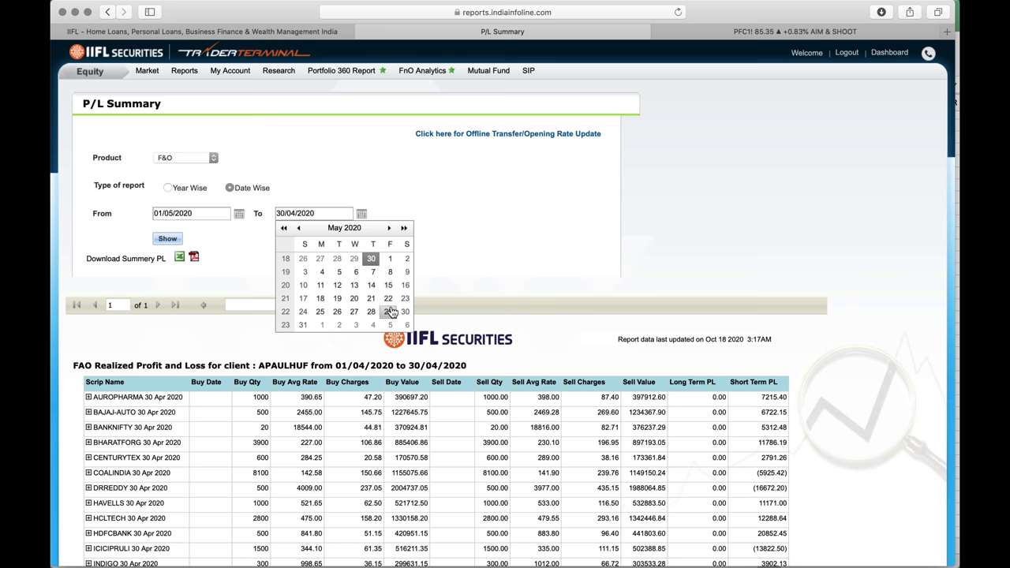
{"action": "left_click", "coordinate": [303, 325]}
{"action": "left_click", "coordinate": [168, 239]}
{"action": "scroll", "coordinate": [493, 291], "scroll_direction": "down", "scroll_amount": 5}
{"action": "scroll", "coordinate": [494, 293], "scroll_direction": "down", "scroll_amount": 1}
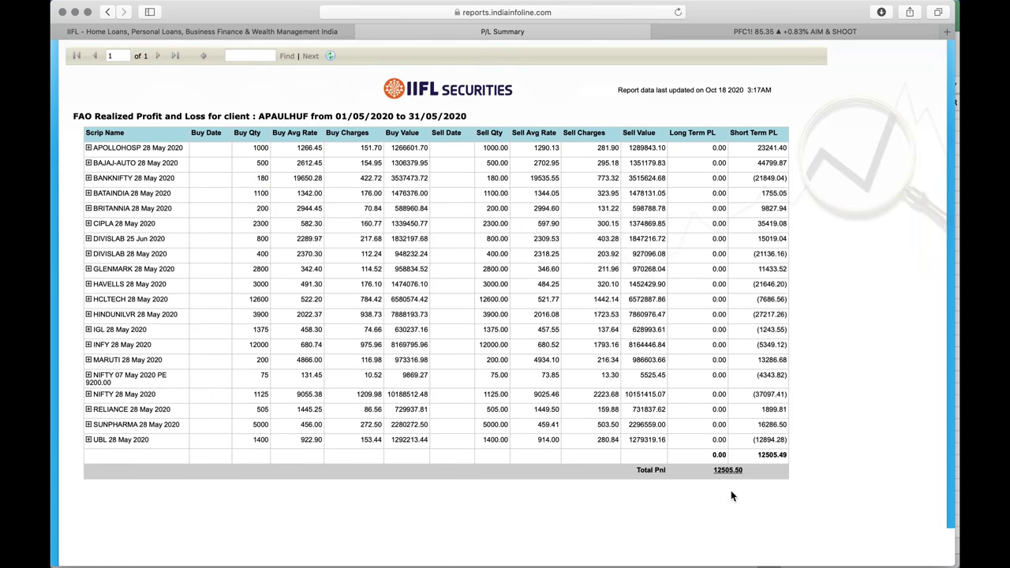
{"action": "key", "text": "ctrl+Up"}
{"action": "left_click", "coordinate": [771, 267]}
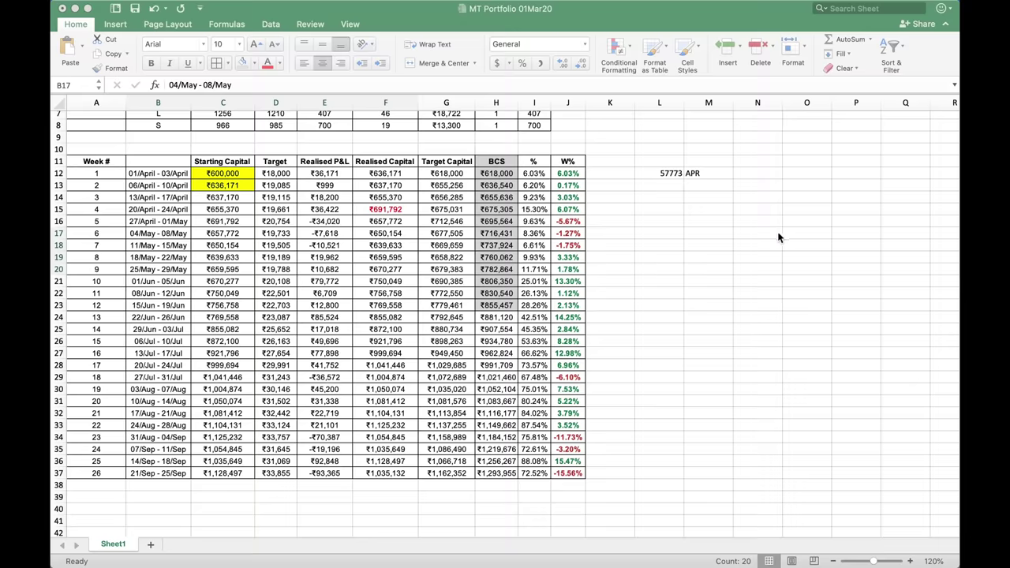
{"action": "left_click", "coordinate": [681, 188]}
{"action": "type", "text": "125"}
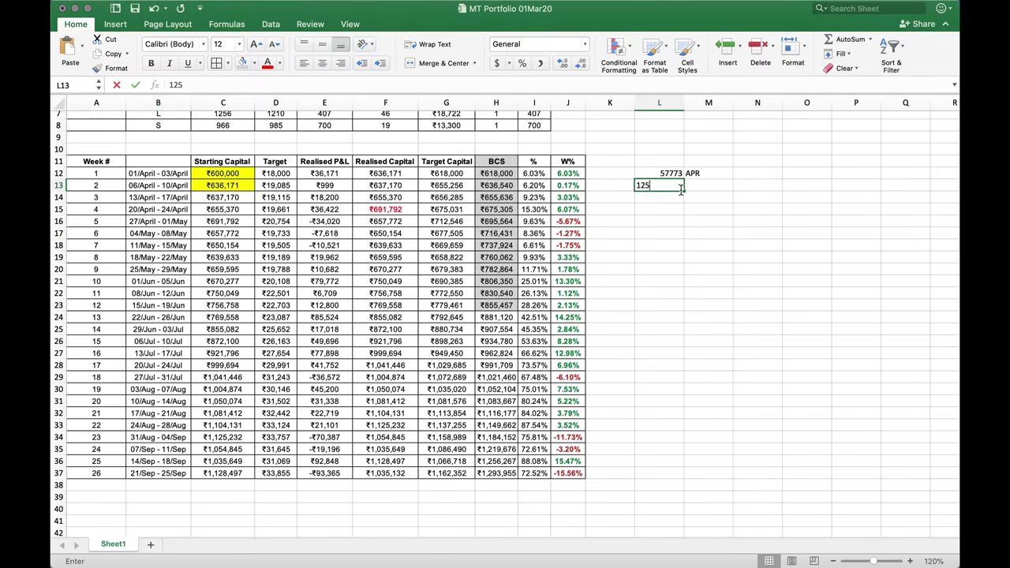
{"action": "type", "text": "05"}
{"action": "key", "text": "Tab"}
{"action": "type", "text": "MAY"}
{"action": "key", "text": "Return"}
{"action": "left_click", "coordinate": [338, 175]}
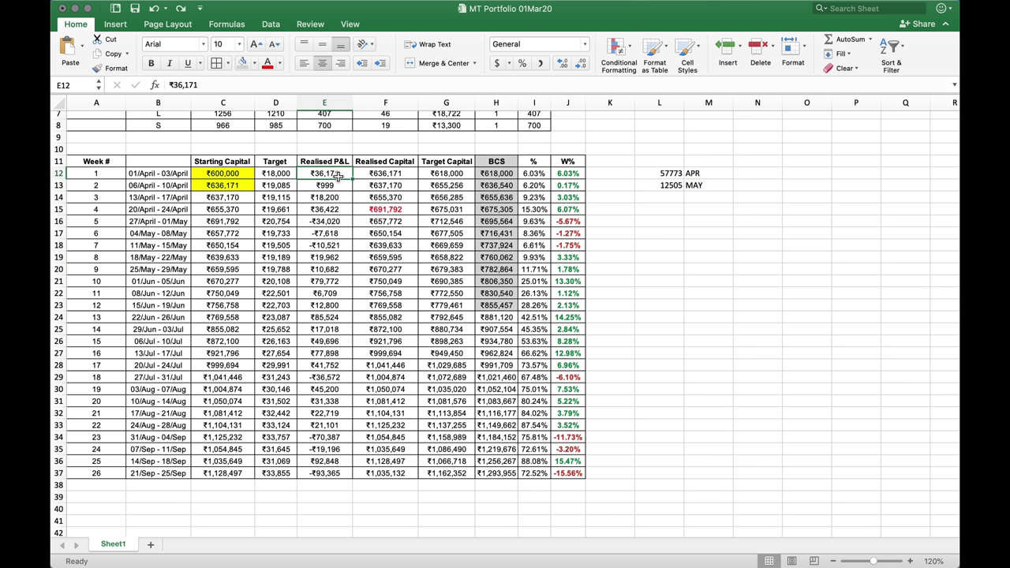
{"action": "left_click", "coordinate": [352, 247]}
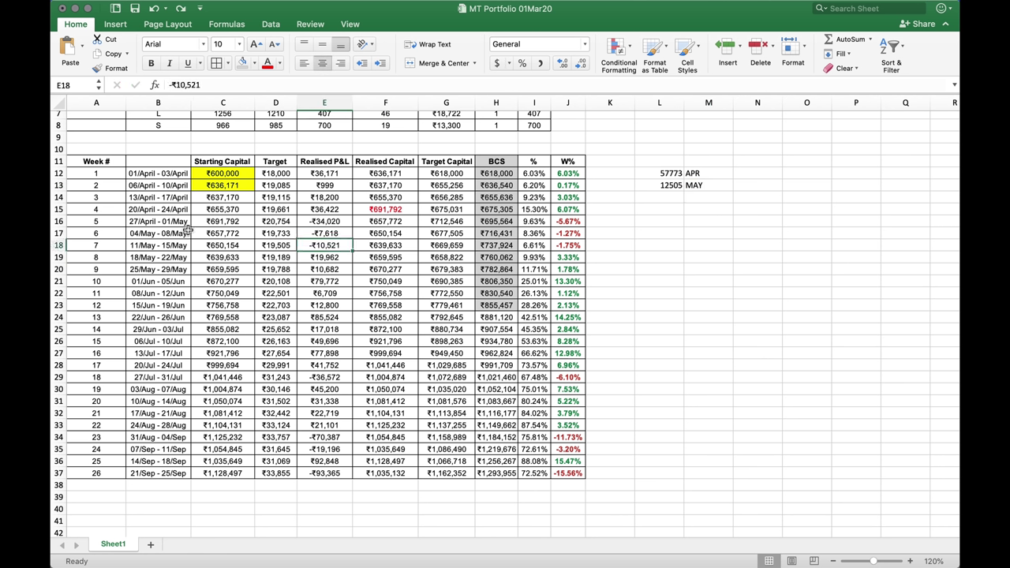
{"action": "left_click_drag", "start_coordinate": [187, 228], "coordinate": [345, 256]}
{"action": "left_click", "coordinate": [345, 280]}
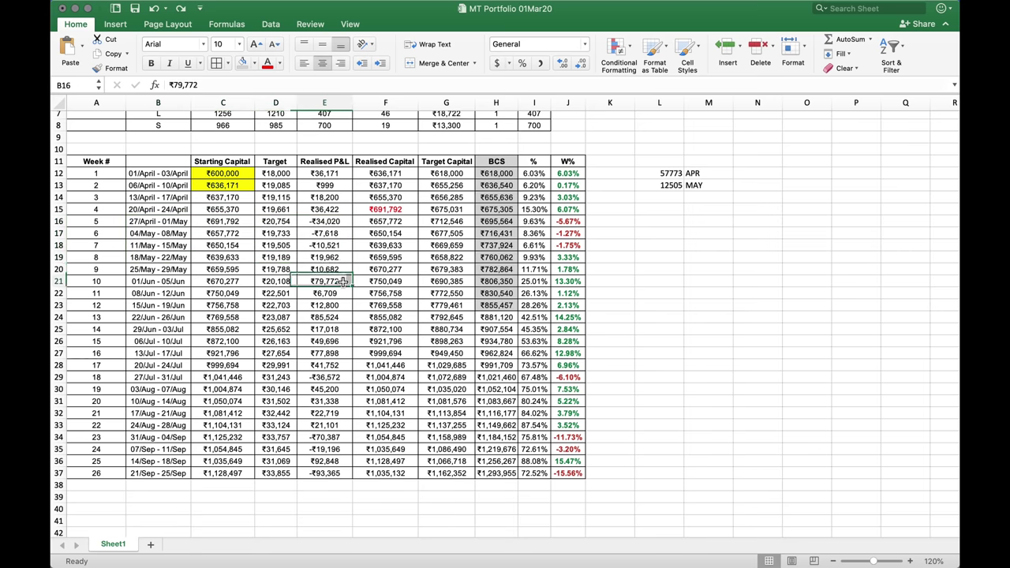
{"action": "left_click", "coordinate": [340, 258]}
{"action": "key", "text": "shift+Down"}
{"action": "key", "text": "shift+Down"}
{"action": "key", "text": "shift+Down"}
{"action": "key", "text": "shift+Down"}
{"action": "key", "text": "shift+Down"}
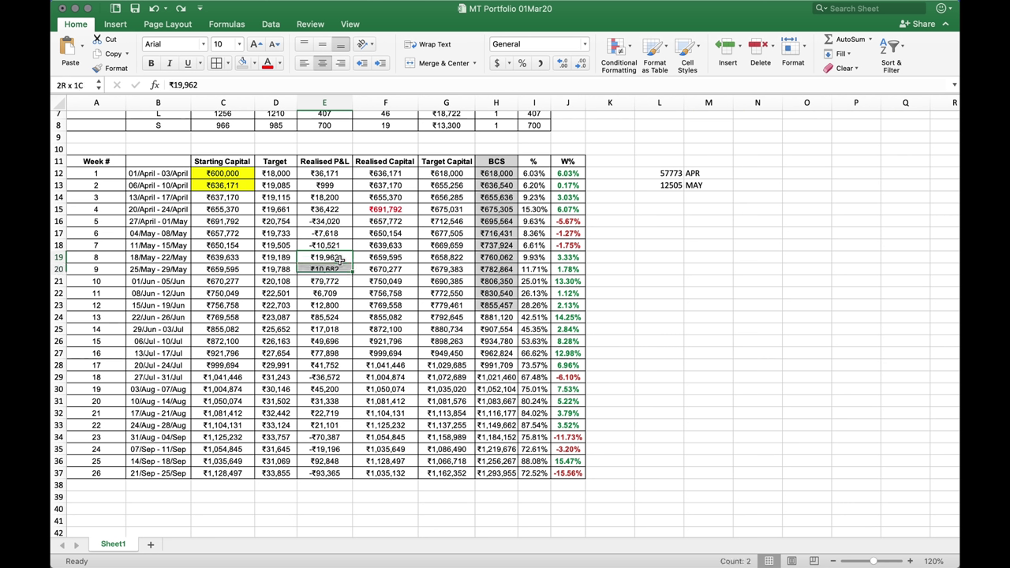
{"action": "key", "text": "shift+Down"}
{"action": "key", "text": "shift+Down"}
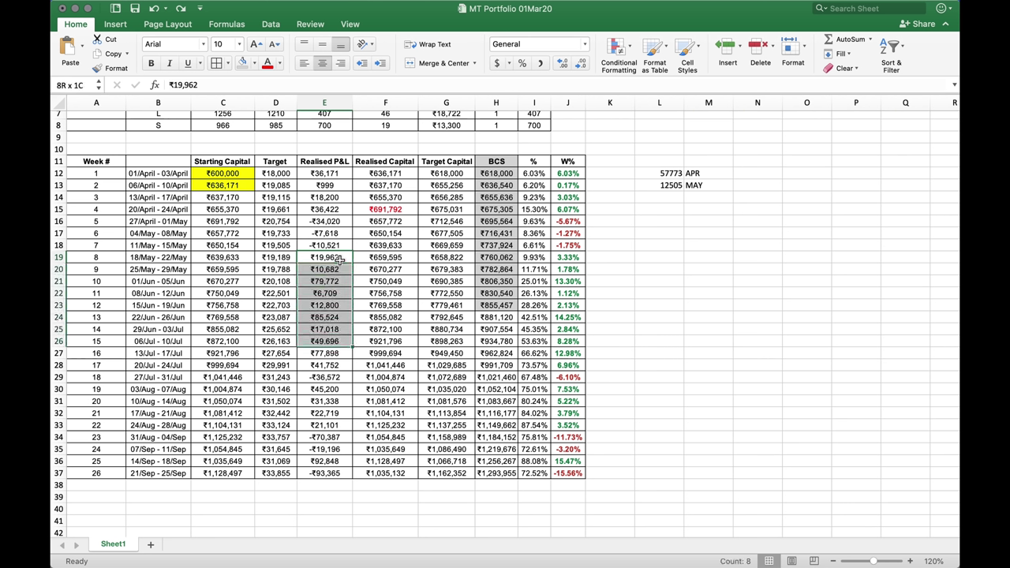
{"action": "key", "text": "shift+Down"}
{"action": "key", "text": "shift+Down"}
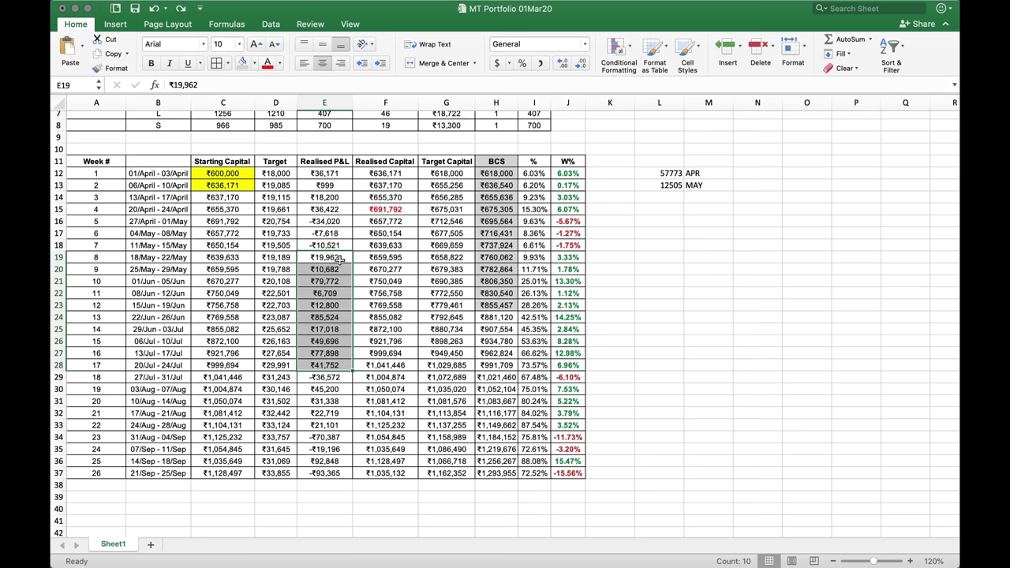
{"action": "key", "text": "shift+Left"}
{"action": "key", "text": "shift+Left"}
{"action": "key", "text": "shift+Left"}
{"action": "key", "text": "shift+Left"}
{"action": "key", "text": "shift+Right"}
{"action": "key", "text": "shift+Right"}
{"action": "key", "text": "shift+Right"}
{"action": "key", "text": "shift+Right"}
{"action": "key", "text": "shift+Right"}
{"action": "key", "text": "shift+Right"}
{"action": "key", "text": "shift+Right"}
{"action": "key", "text": "shift+Right"}
{"action": "key", "text": "shift+Right"}
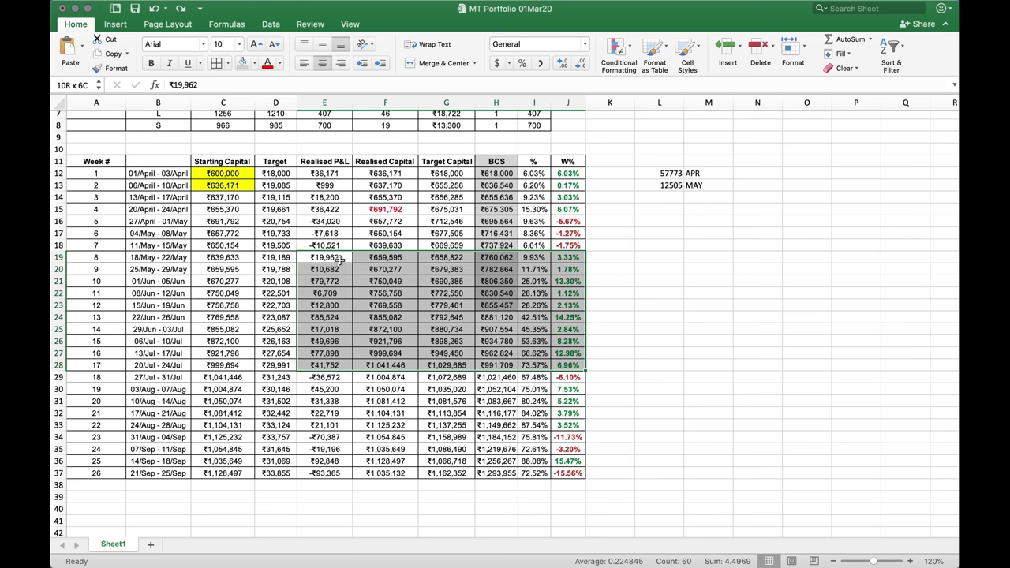
{"action": "key", "text": "shift+Right"}
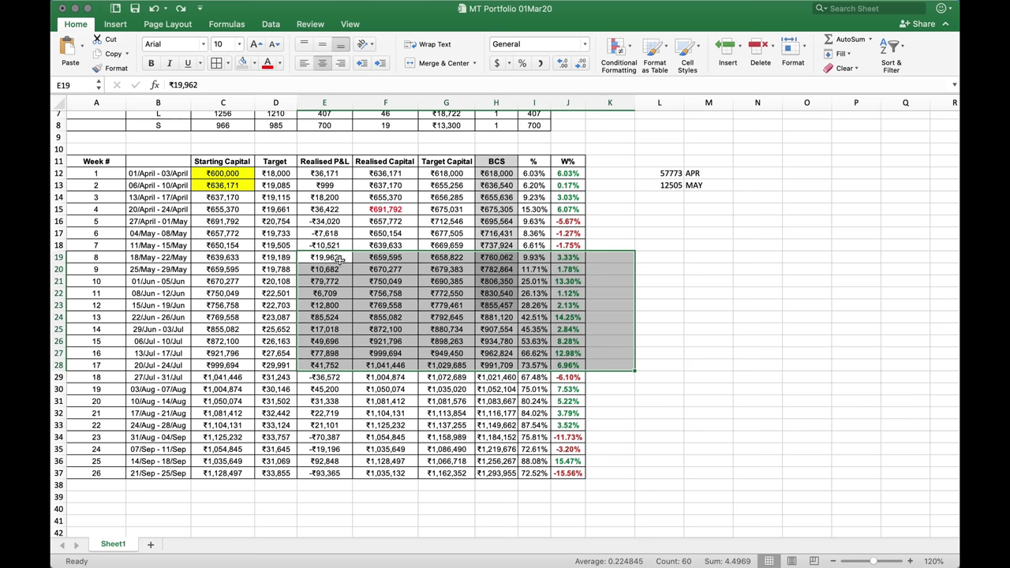
Generate the IIFL P/L report for 01/06/2020–30/06/2020, showing Total Pnl 190696.48
{"action": "key", "text": "ctrl+Up"}
{"action": "left_click", "coordinate": [763, 343]}
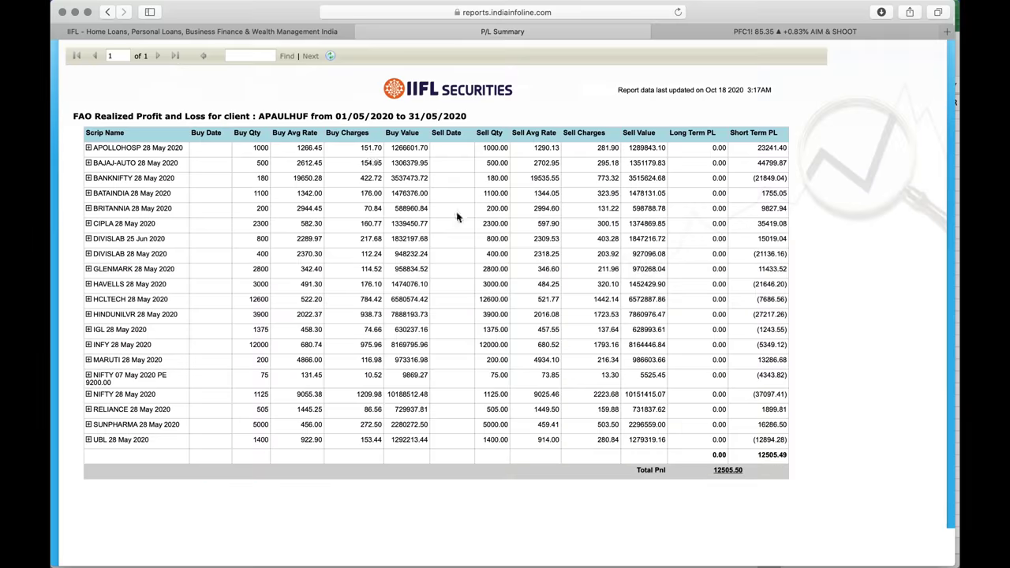
{"action": "scroll", "coordinate": [316, 158], "scroll_direction": "up", "scroll_amount": 5}
{"action": "left_click", "coordinate": [240, 215]}
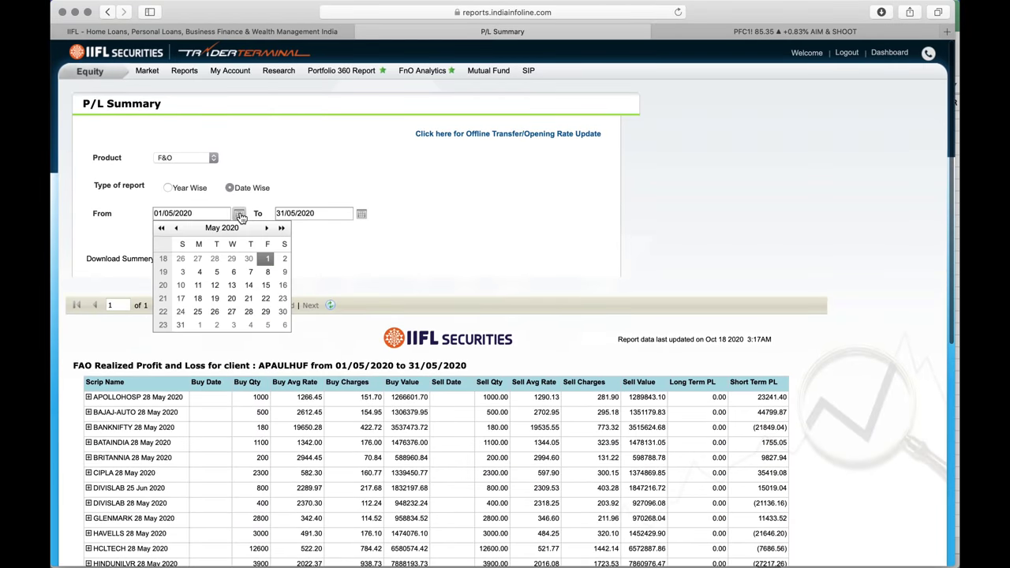
{"action": "left_click", "coordinate": [266, 228]}
{"action": "left_click", "coordinate": [198, 260]}
{"action": "left_click", "coordinate": [361, 214]}
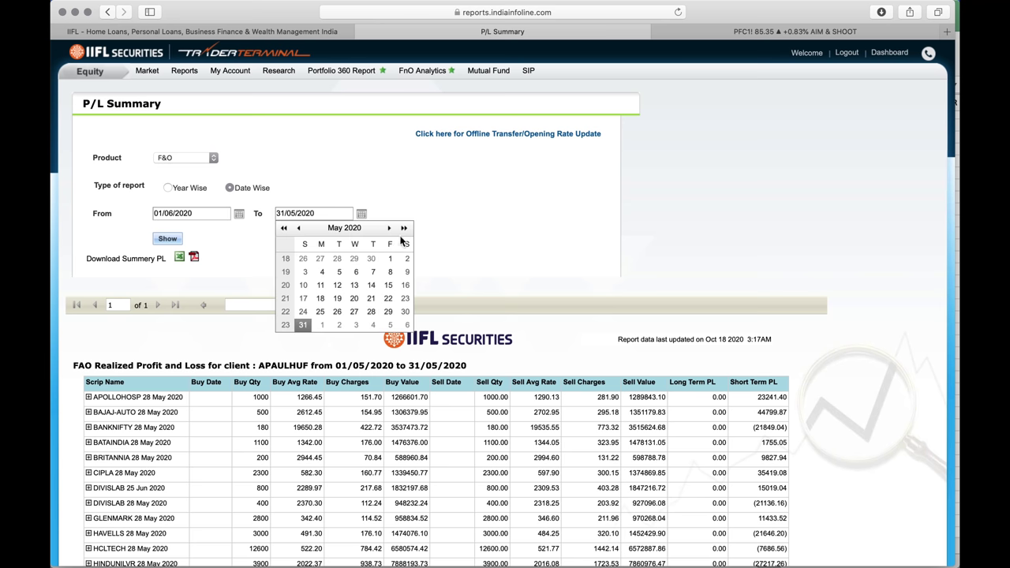
{"action": "left_click", "coordinate": [389, 228]}
{"action": "left_click", "coordinate": [337, 311]}
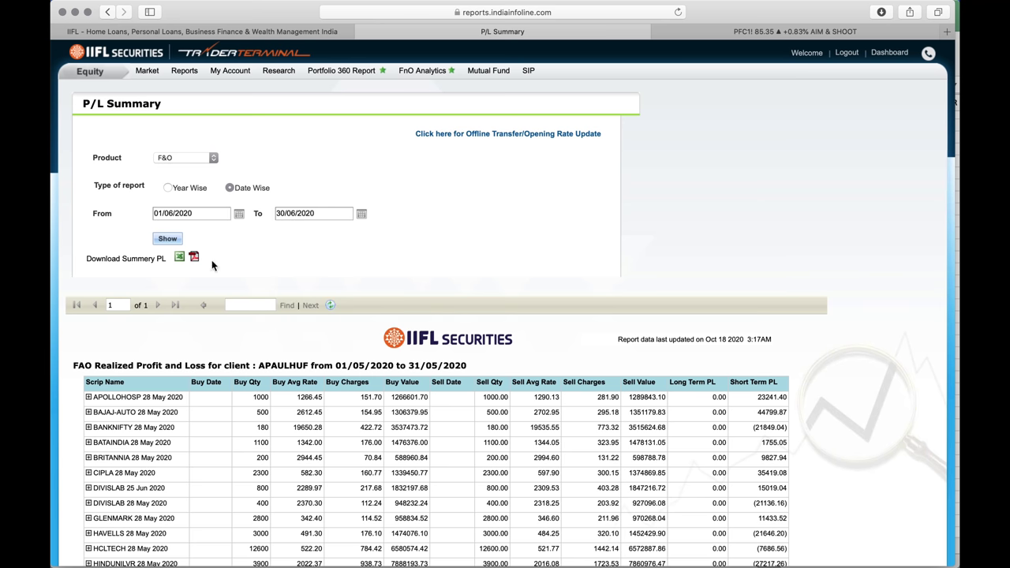
{"action": "left_click", "coordinate": [170, 239]}
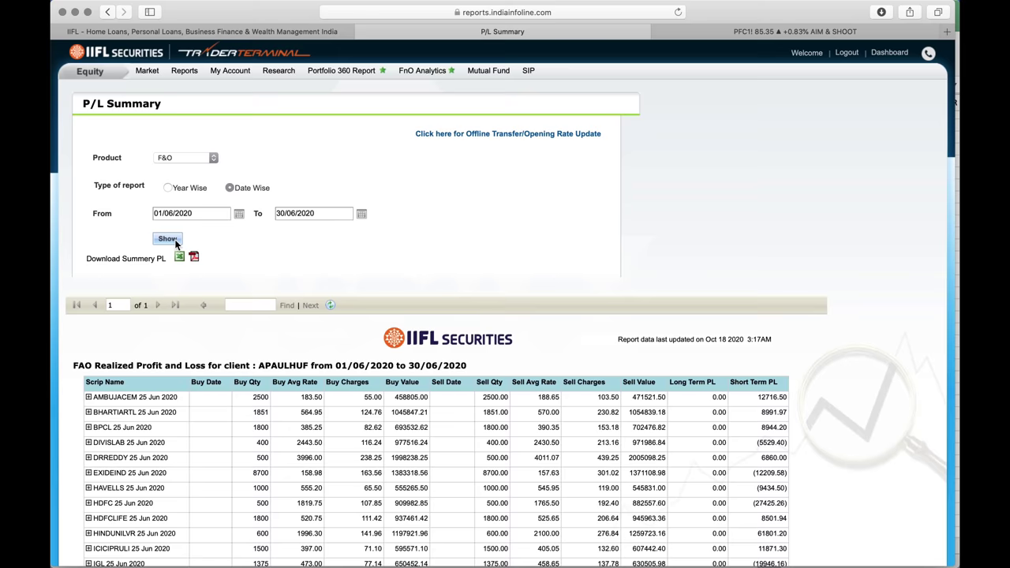
{"action": "scroll", "coordinate": [446, 339], "scroll_direction": "down", "scroll_amount": 5}
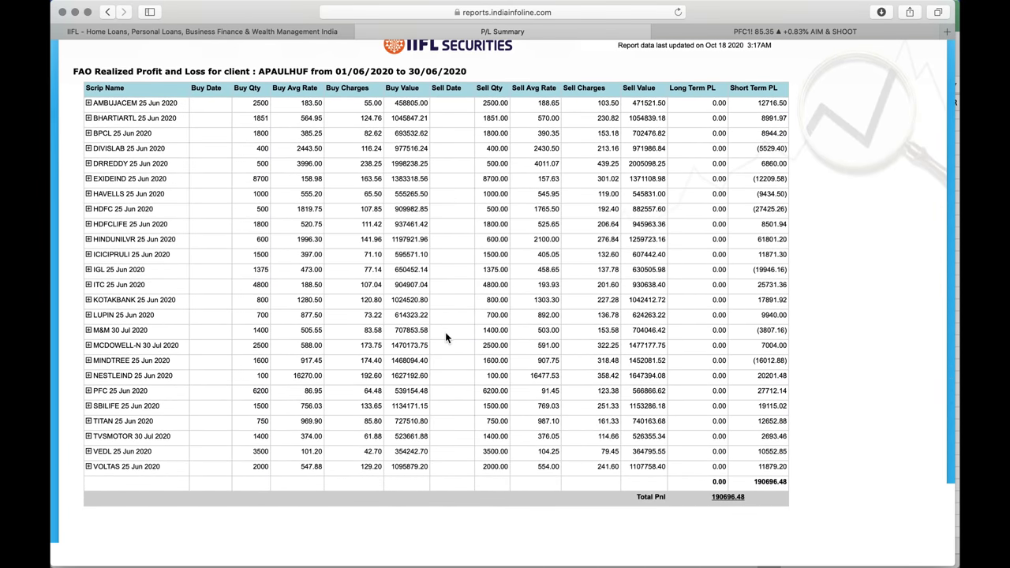
Log 190696 with the label JUNE in L14:M14 of the tracker
{"action": "key", "text": "ctrl+Up"}
{"action": "left_click", "coordinate": [690, 200]}
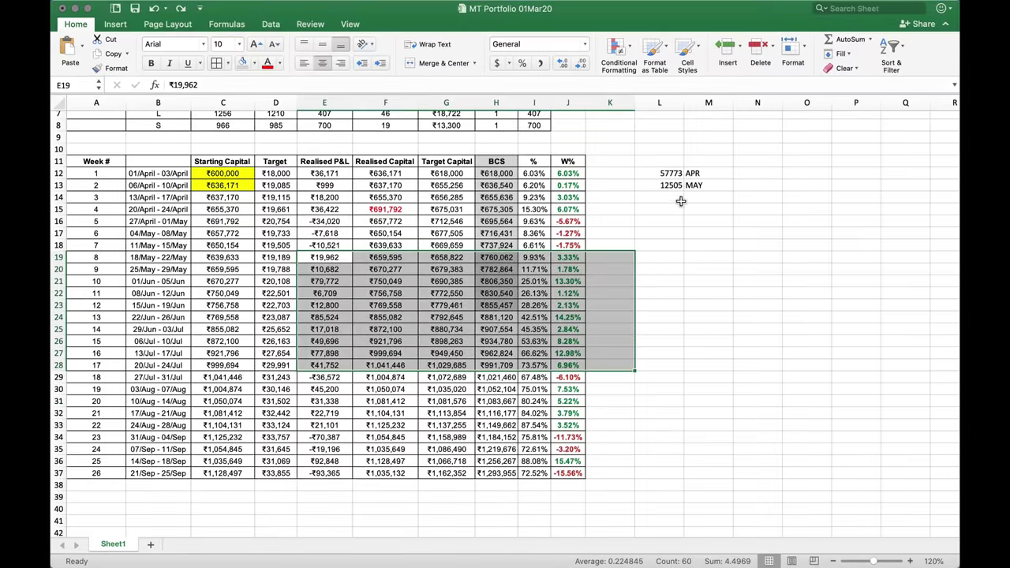
{"action": "left_click", "coordinate": [678, 202]}
{"action": "type", "text": "190"}
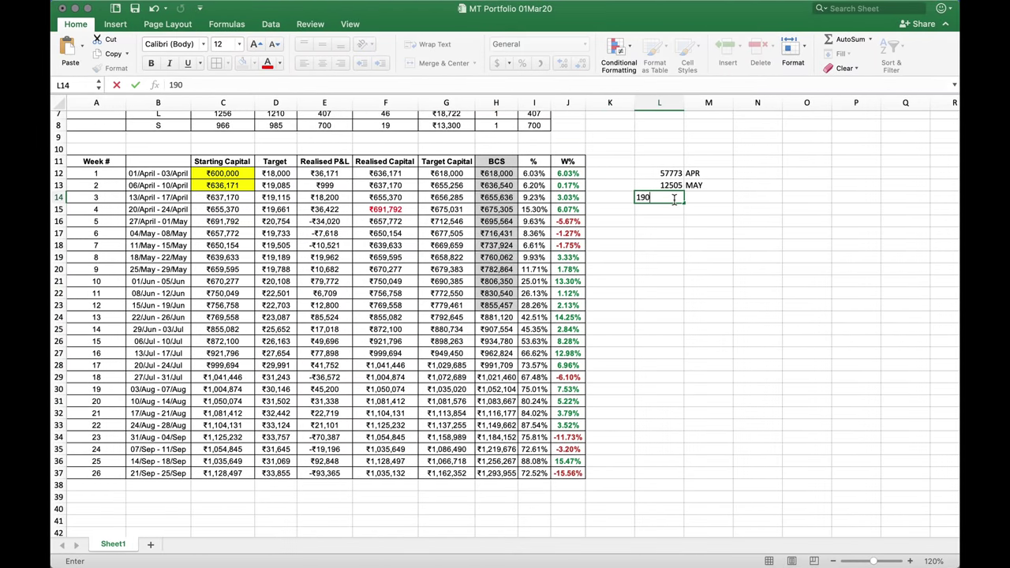
{"action": "type", "text": "696"}
{"action": "key", "text": "Tab"}
{"action": "type", "text": "JUNE"}
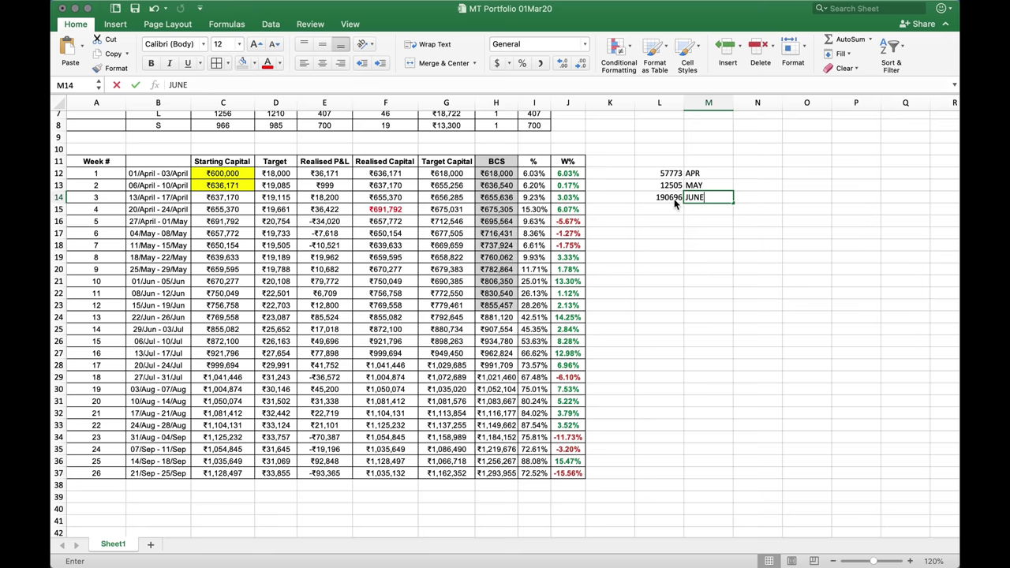
{"action": "key", "text": "Return"}
Generate the P/L report for 01/07/2020–31/07/2020 and scroll to the 143902.90 total
{"action": "key", "text": "ctrl+Up"}
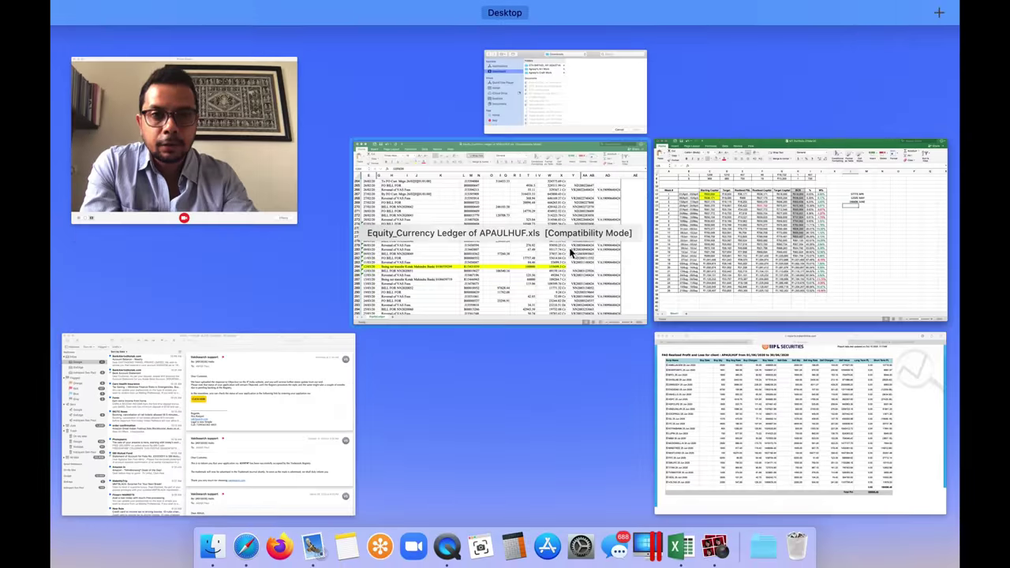
{"action": "left_click", "coordinate": [730, 405]}
{"action": "scroll", "coordinate": [458, 276], "scroll_direction": "up", "scroll_amount": 5}
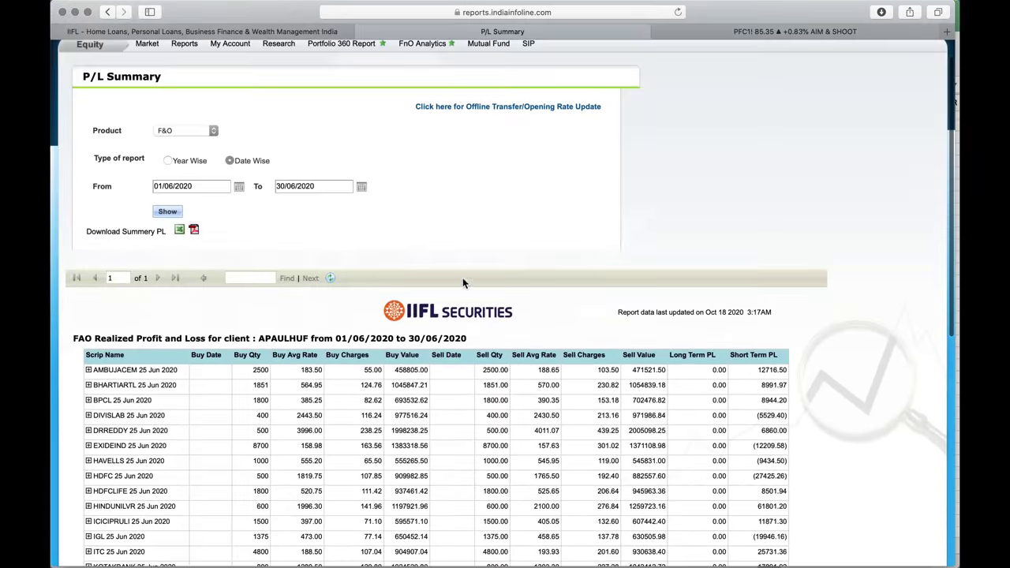
{"action": "left_click", "coordinate": [238, 190]}
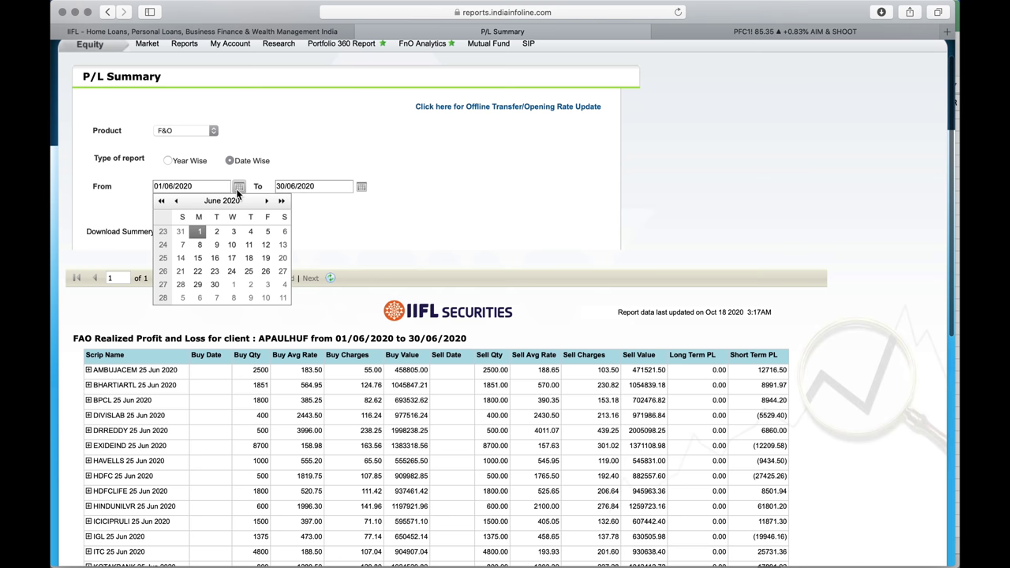
{"action": "left_click", "coordinate": [235, 285]}
{"action": "left_click", "coordinate": [361, 186]}
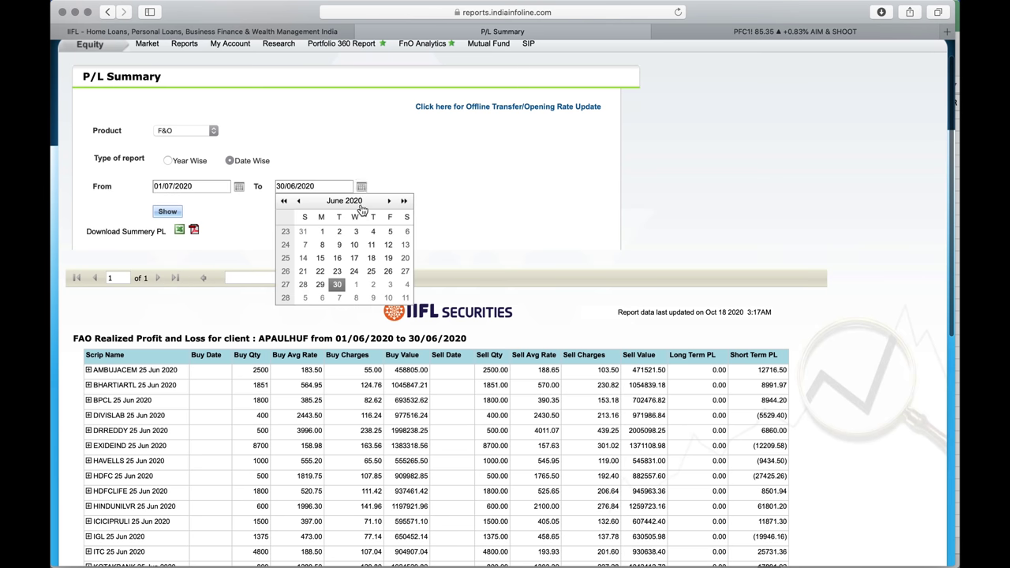
{"action": "left_click", "coordinate": [389, 202]}
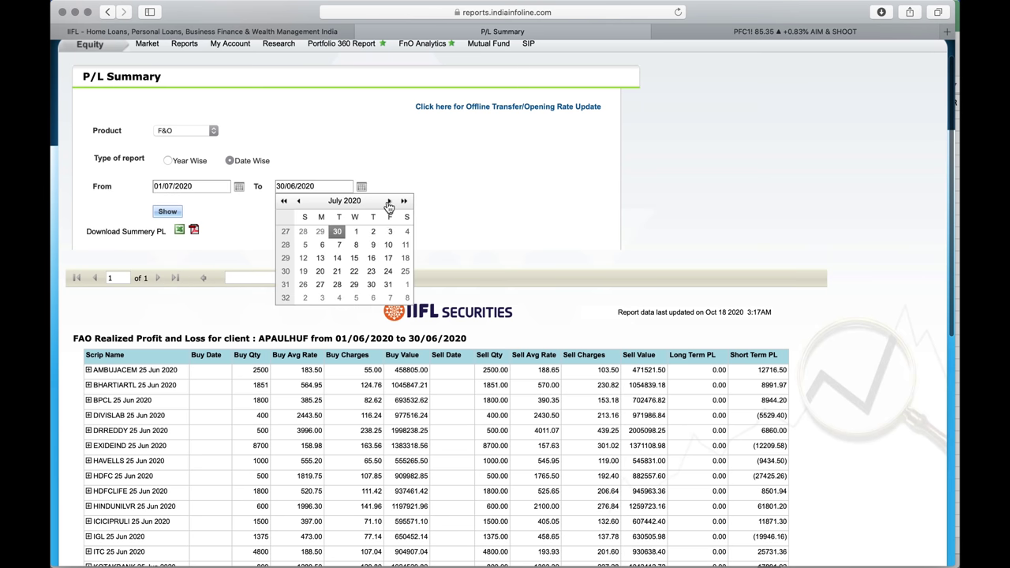
{"action": "left_click", "coordinate": [389, 284]}
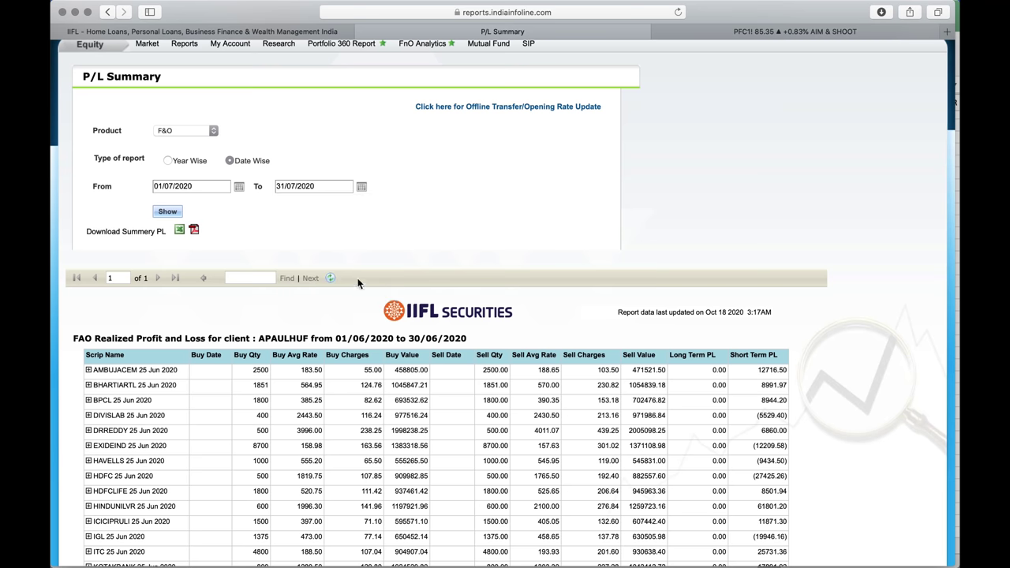
{"action": "left_click", "coordinate": [175, 213]}
{"action": "scroll", "coordinate": [358, 268], "scroll_direction": "down", "scroll_amount": 5}
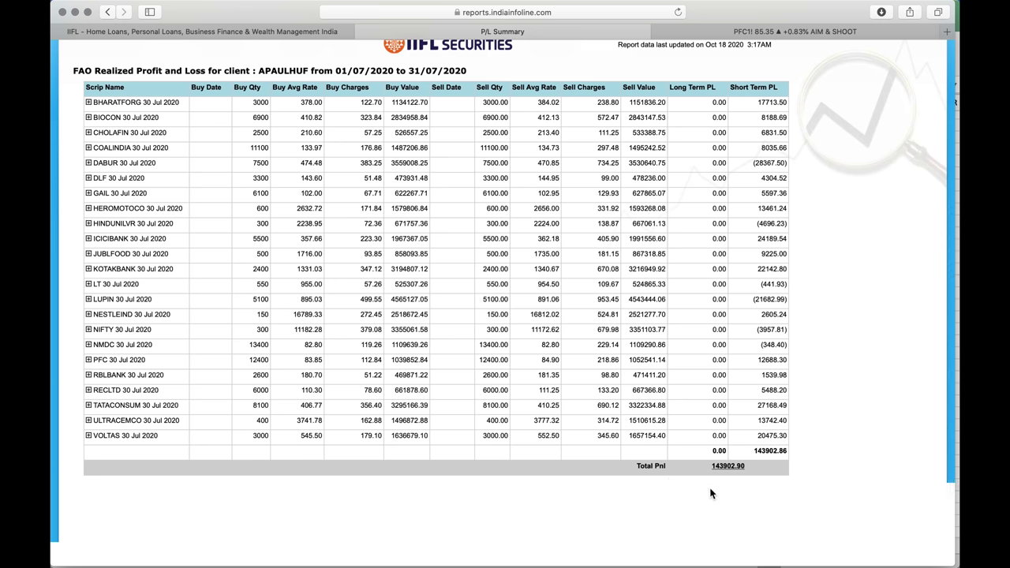
Log 143902 with the label JULY in L15:M15 of the MT Portfolio tracker
{"action": "key", "text": "ctrl+Up"}
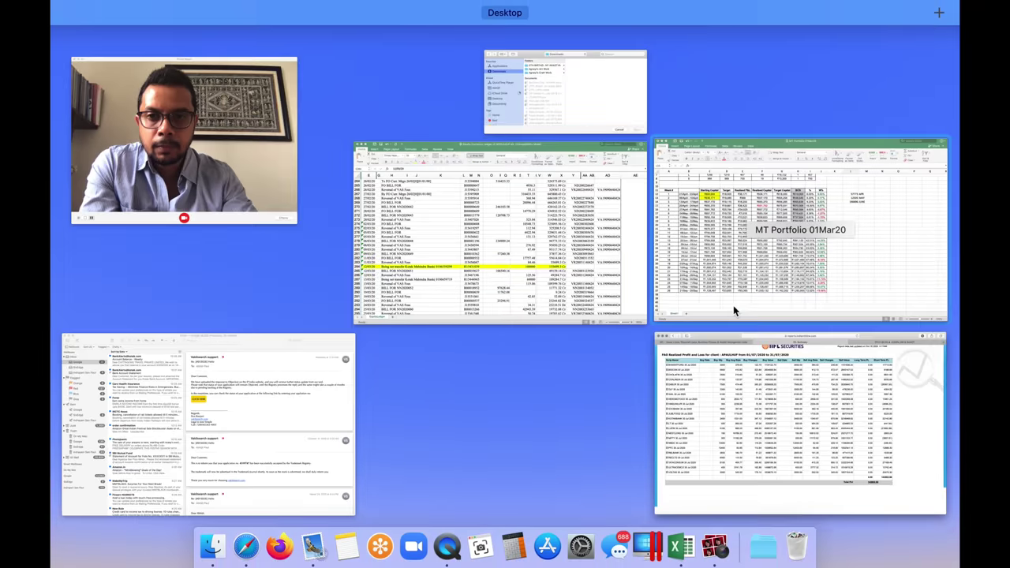
{"action": "left_click", "coordinate": [766, 194]}
{"action": "left_click", "coordinate": [681, 211]}
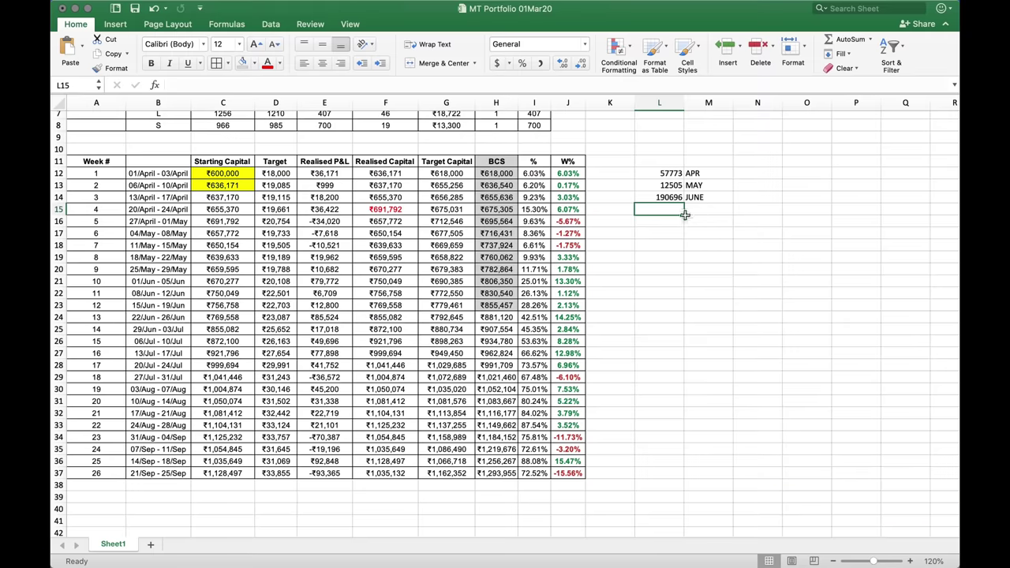
{"action": "type", "text": "143902"}
{"action": "key", "text": "Tab"}
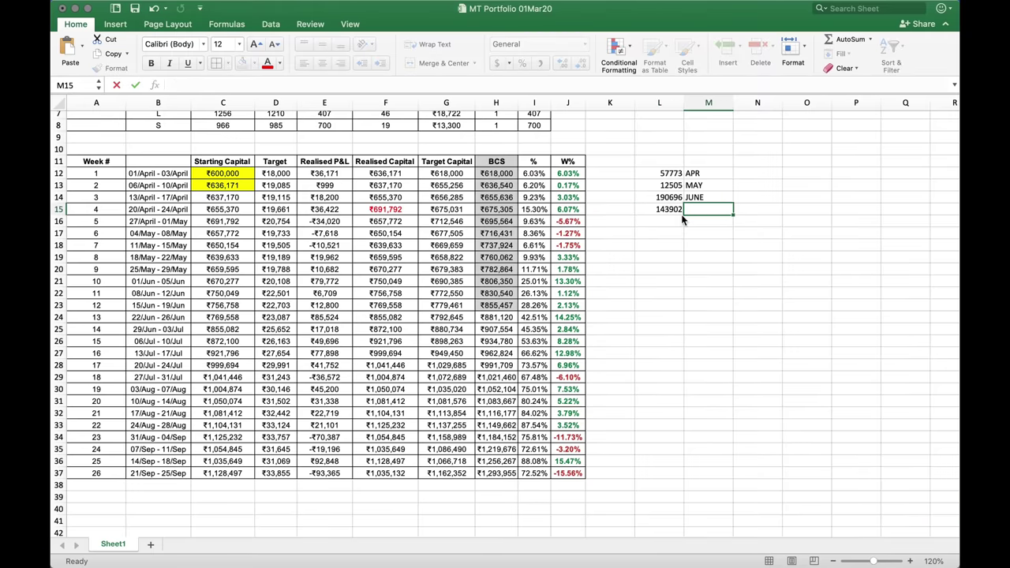
{"action": "type", "text": "JULY"}
{"action": "key", "text": "Return"}
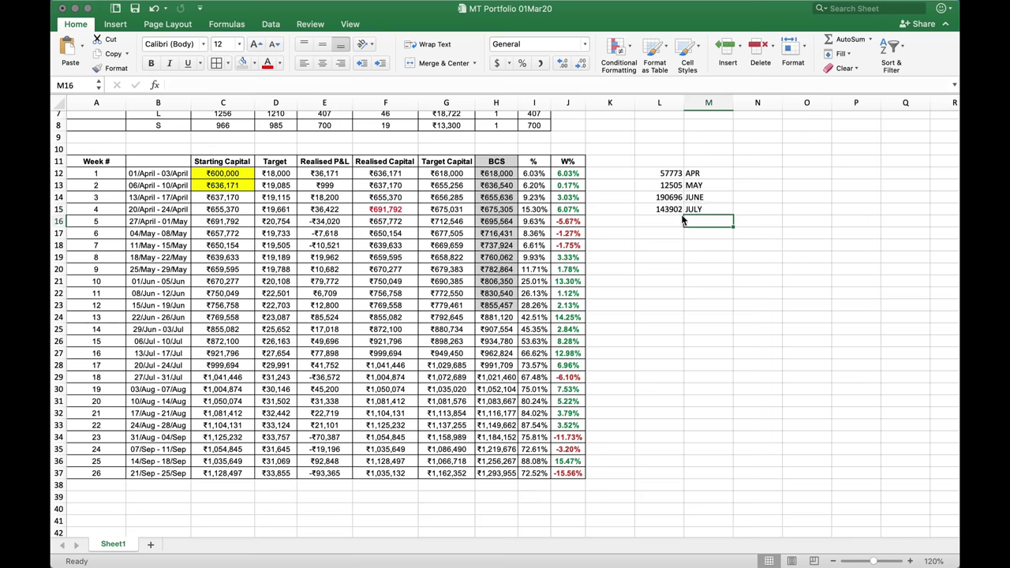
{"action": "key", "text": "ctrl+Up"}
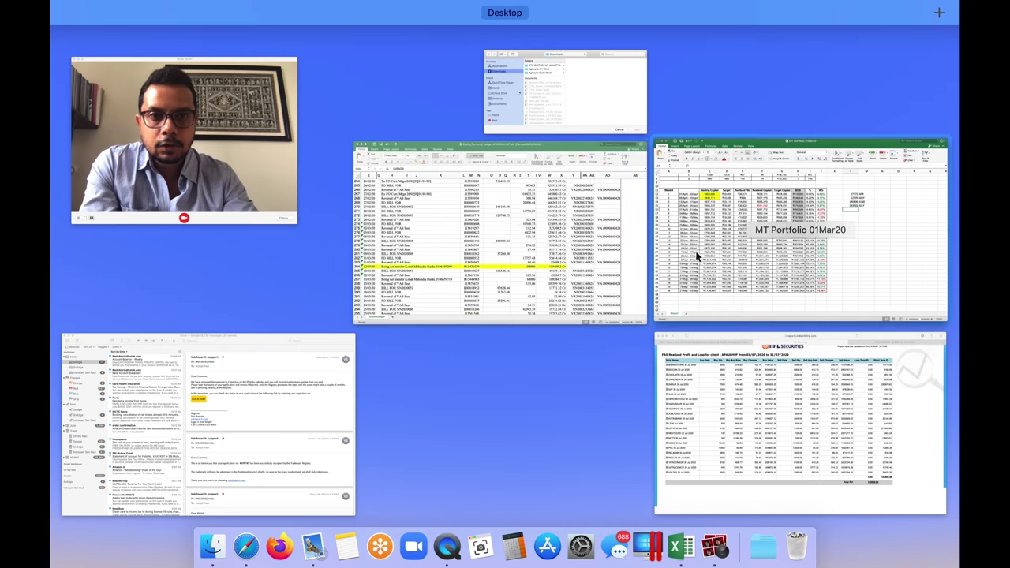
Generate the IIFL P/L report for 01/08/2020–31/08/2020, showing Total Pnl 30264.00
{"action": "left_click", "coordinate": [743, 346]}
{"action": "scroll", "coordinate": [478, 262], "scroll_direction": "up", "scroll_amount": 5}
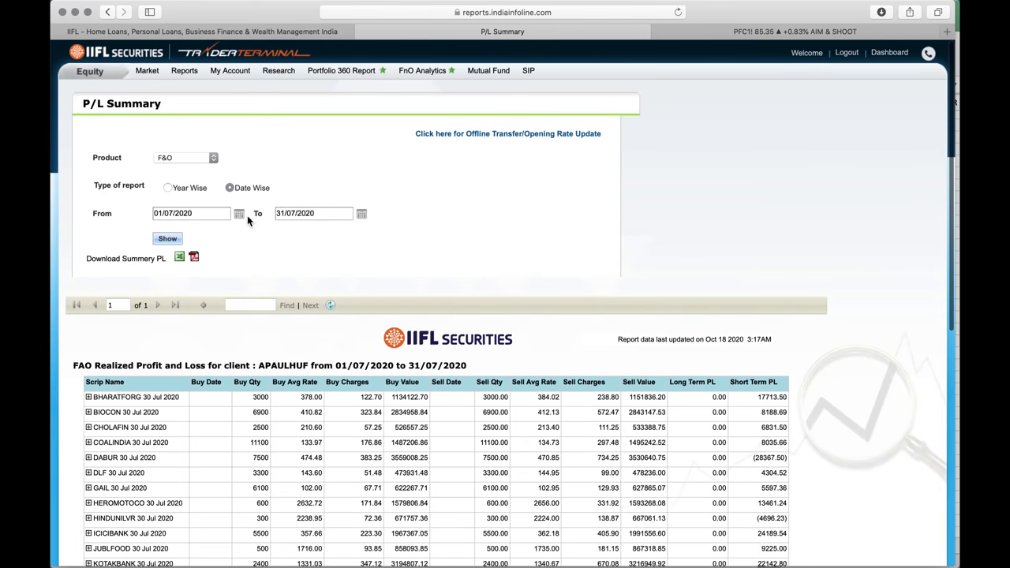
{"action": "left_click", "coordinate": [239, 214]}
{"action": "left_click", "coordinate": [284, 310]}
{"action": "left_click", "coordinate": [361, 214]}
{"action": "left_click", "coordinate": [389, 228]}
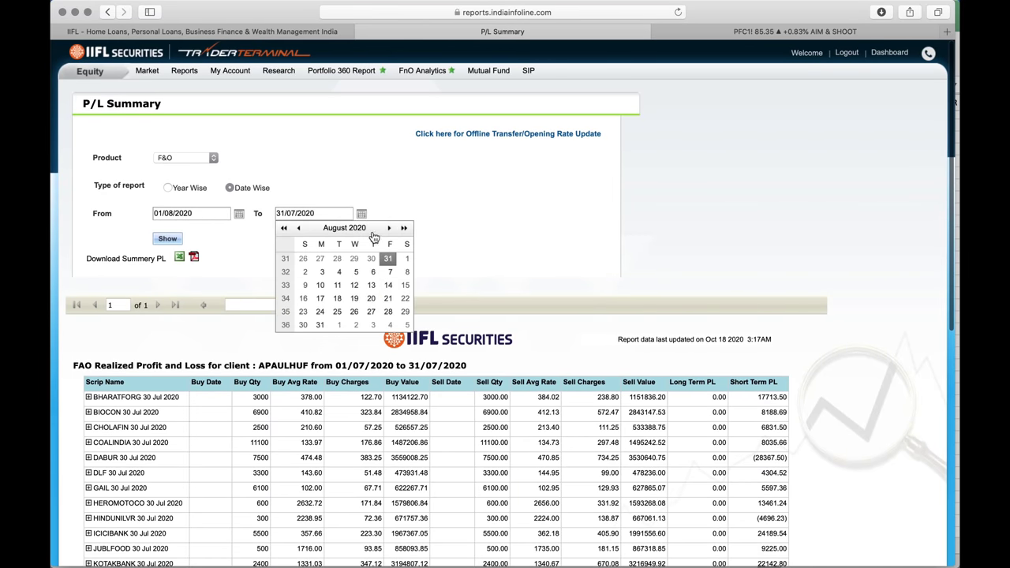
{"action": "left_click", "coordinate": [321, 324]}
{"action": "left_click", "coordinate": [173, 240]}
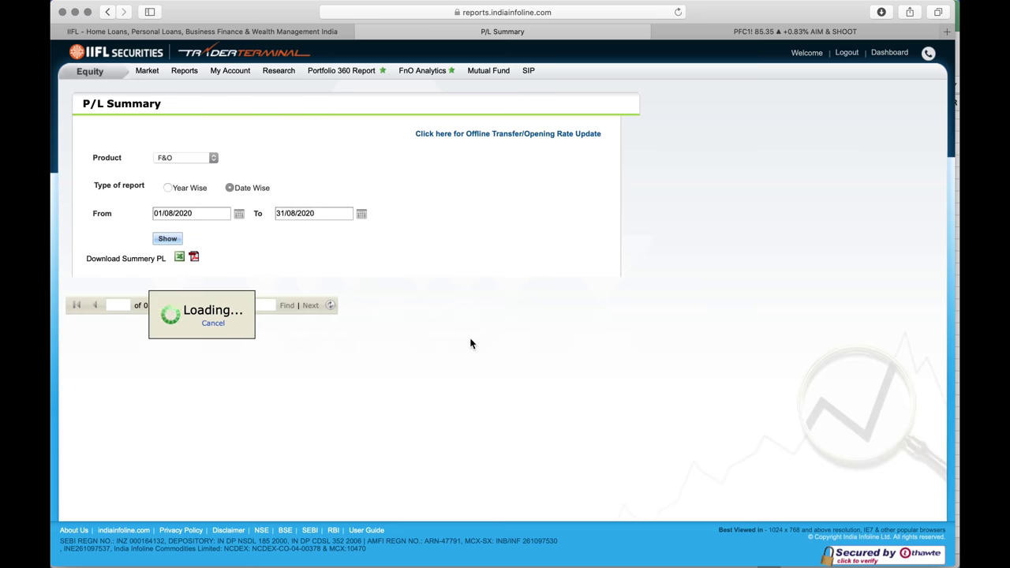
{"action": "scroll", "coordinate": [470, 343], "scroll_direction": "down", "scroll_amount": 7}
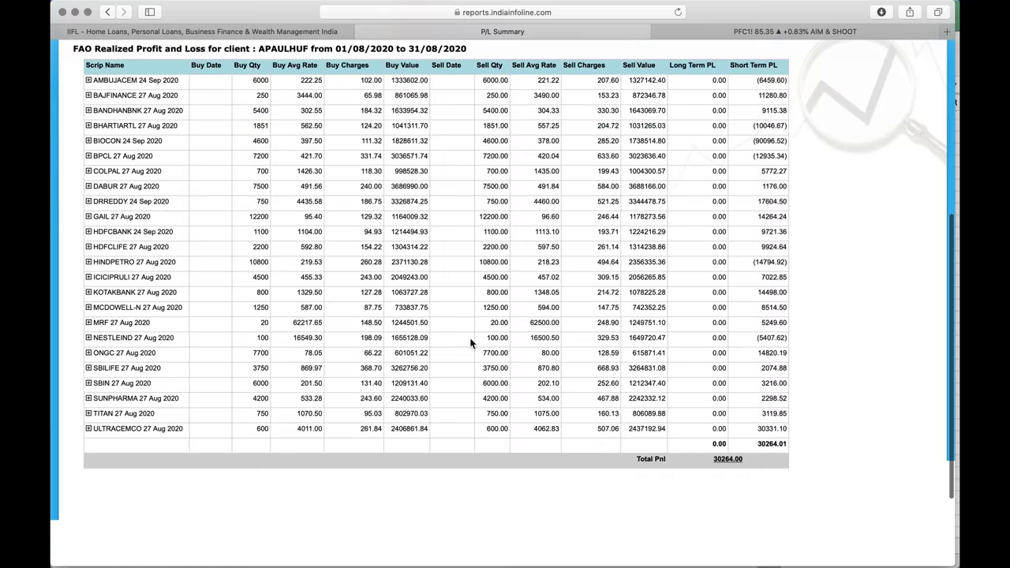
Log 30264 with the label AUG in L16:M16 of the tracker
{"action": "key", "text": "ctrl+Up"}
{"action": "left_click", "coordinate": [687, 265]}
{"action": "type", "text": "30264"}
{"action": "key", "text": "Tab"}
{"action": "type", "text": "AUG"}
{"action": "key", "text": "Return"}
{"action": "key", "text": "ctrl+Up"}
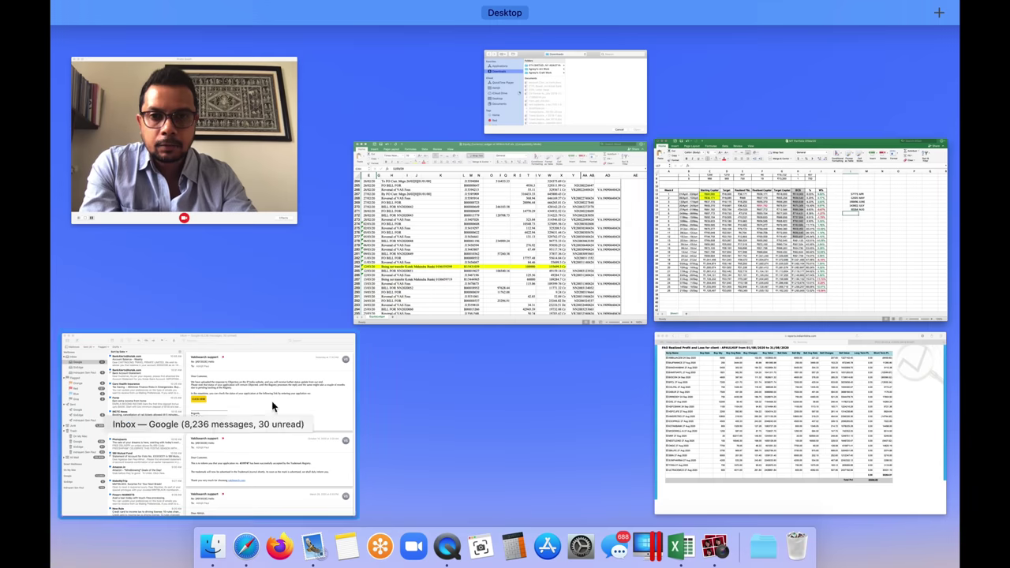
Generate the P/L report from 01/09/2020 to 25/09/2020 and scroll to its total
{"action": "left_click", "coordinate": [769, 382]}
{"action": "scroll", "coordinate": [584, 341], "scroll_direction": "up", "scroll_amount": 10}
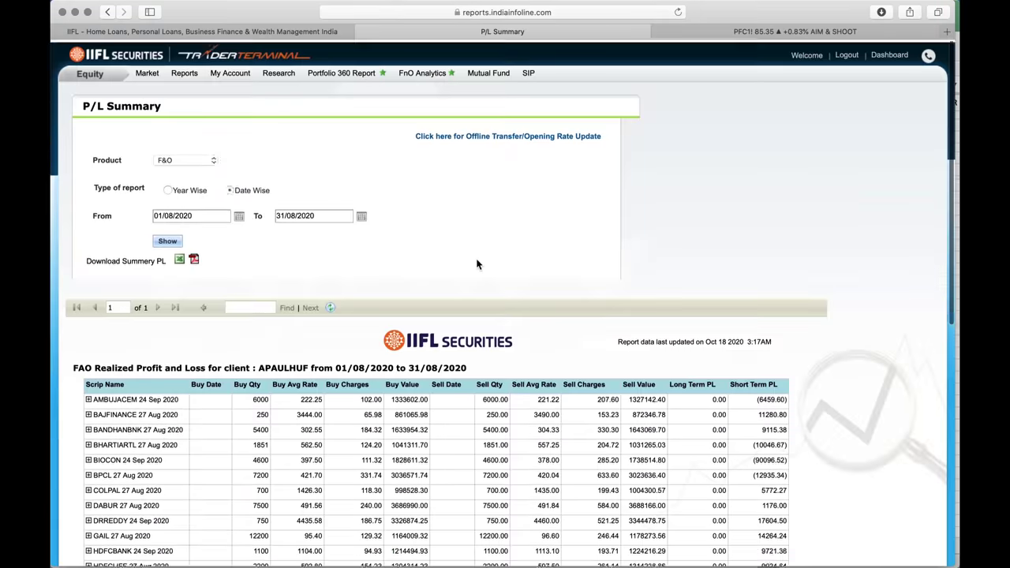
{"action": "left_click", "coordinate": [239, 213]}
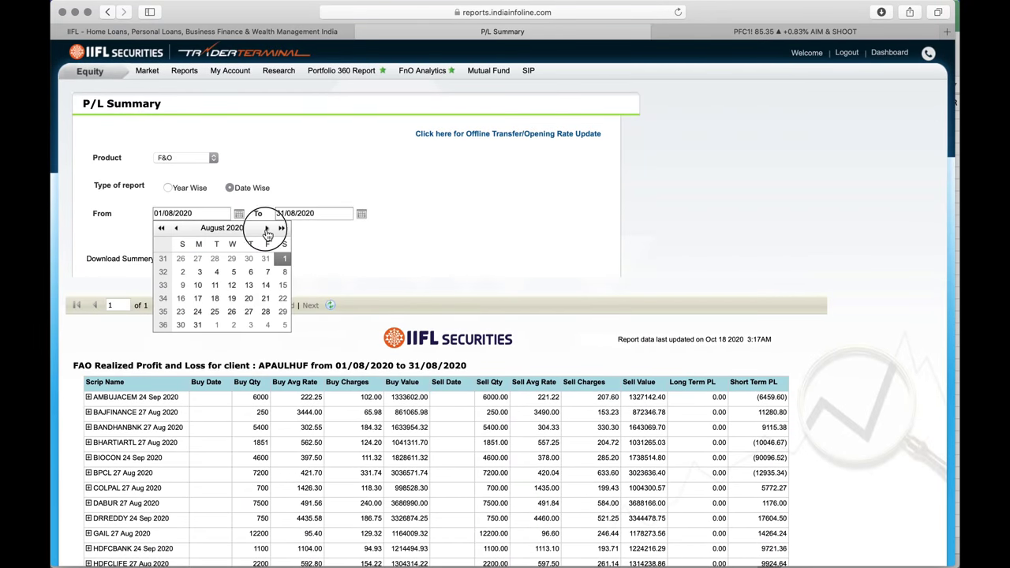
{"action": "left_click", "coordinate": [266, 228]}
{"action": "left_click", "coordinate": [216, 258]}
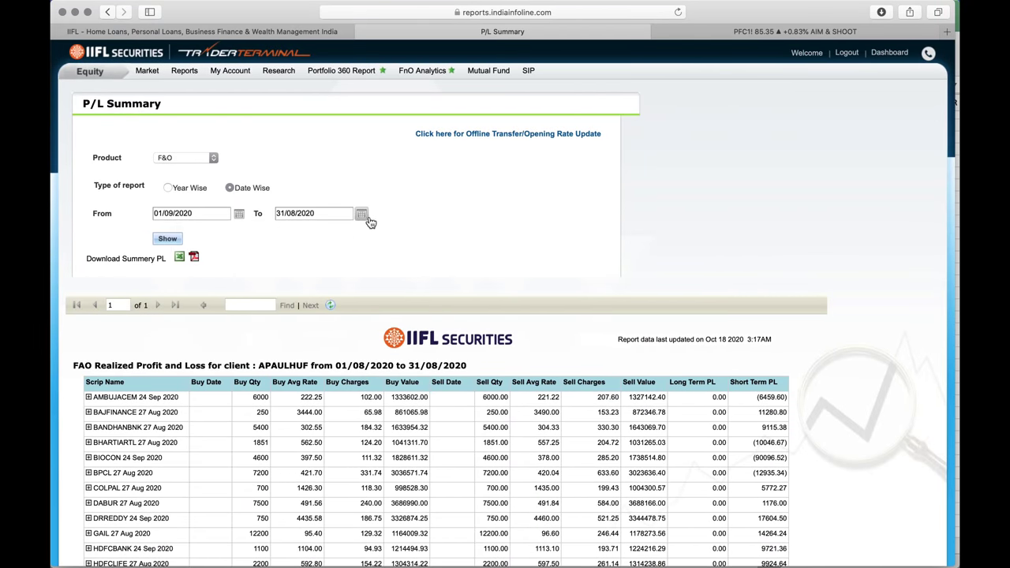
{"action": "left_click", "coordinate": [363, 216]}
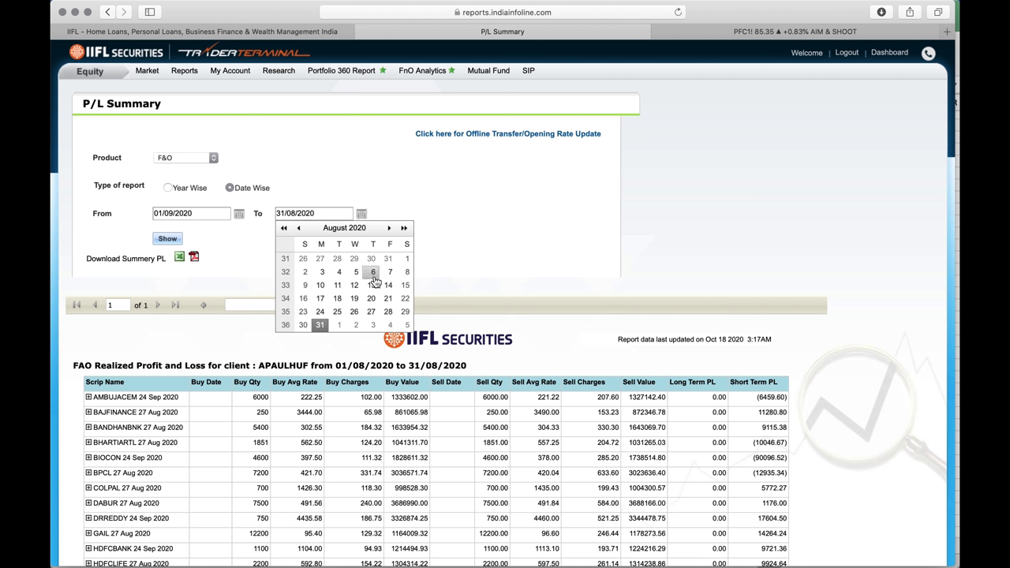
{"action": "left_click", "coordinate": [388, 228]}
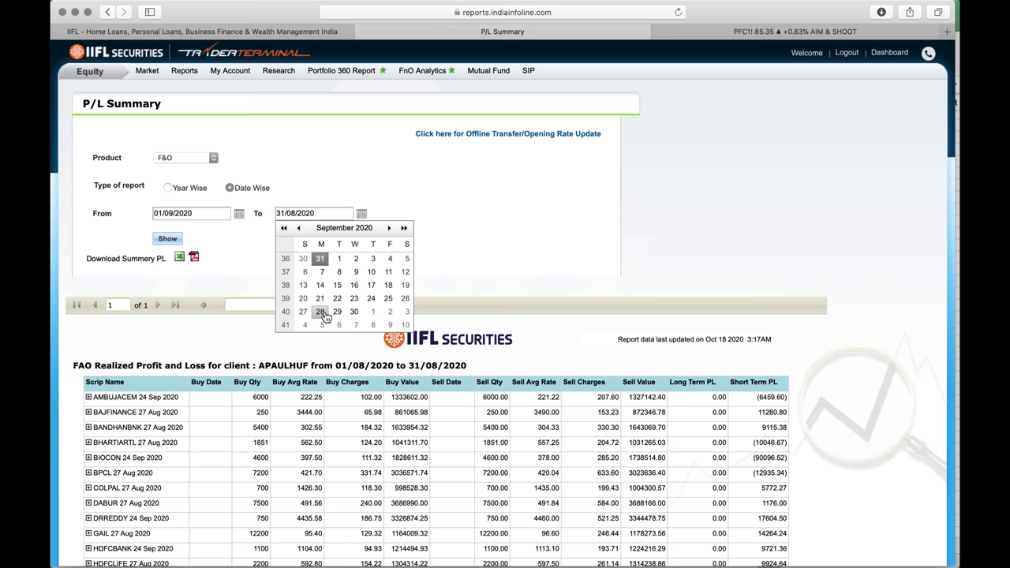
{"action": "left_click", "coordinate": [387, 299]}
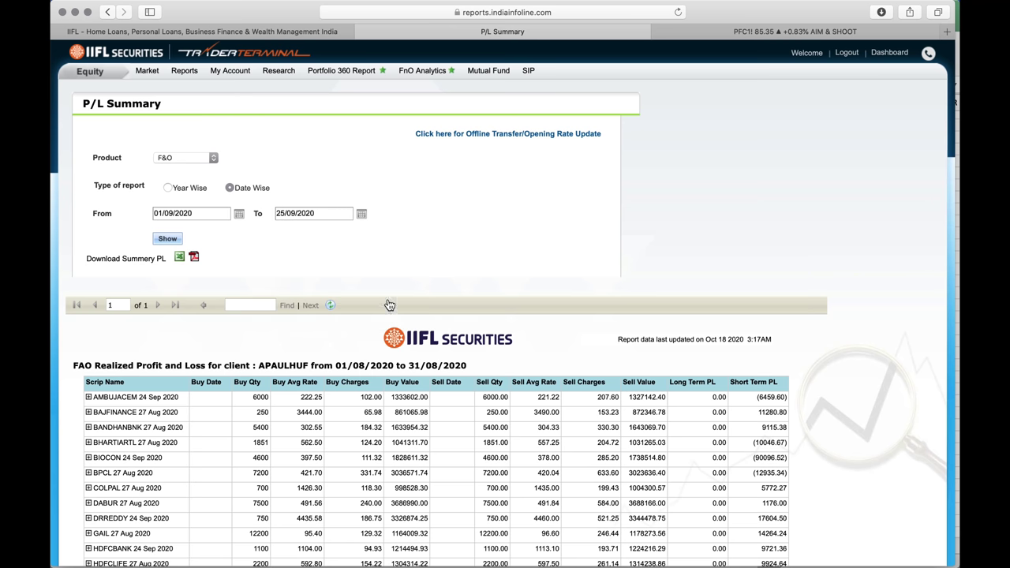
{"action": "left_click", "coordinate": [166, 240]}
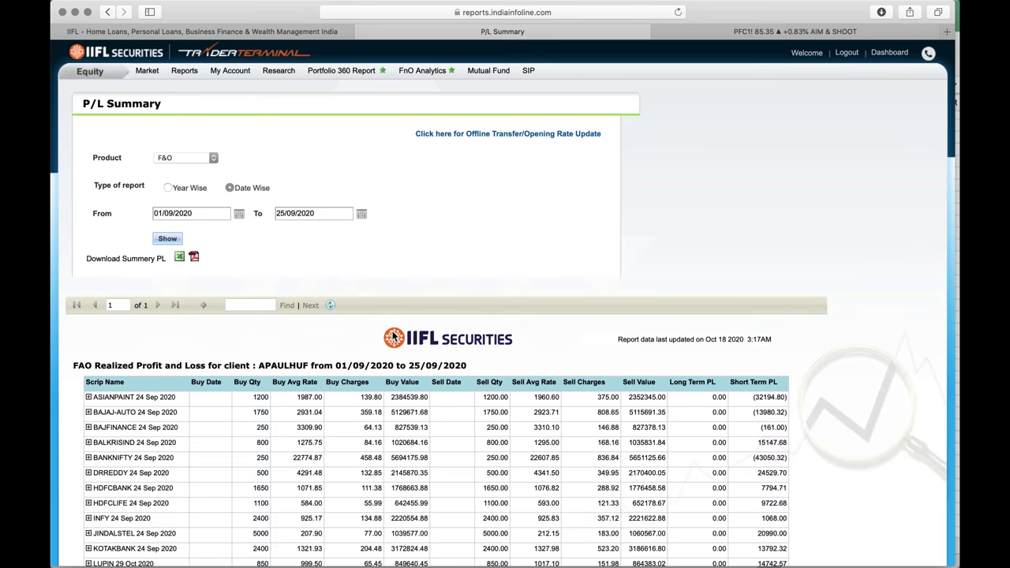
{"action": "scroll", "coordinate": [392, 331], "scroll_direction": "down", "scroll_amount": 5}
{"action": "scroll", "coordinate": [393, 331], "scroll_direction": "down", "scroll_amount": 1}
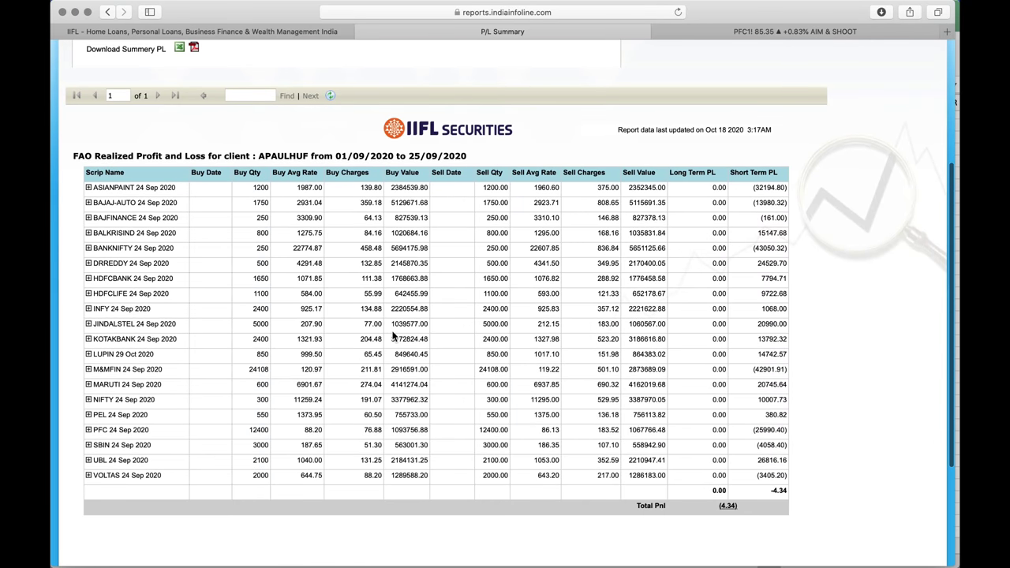
Correct the end date to 30/09/2020 and regenerate, showing Total Pnl (32515.72)
{"action": "key", "text": "ctrl+Up"}
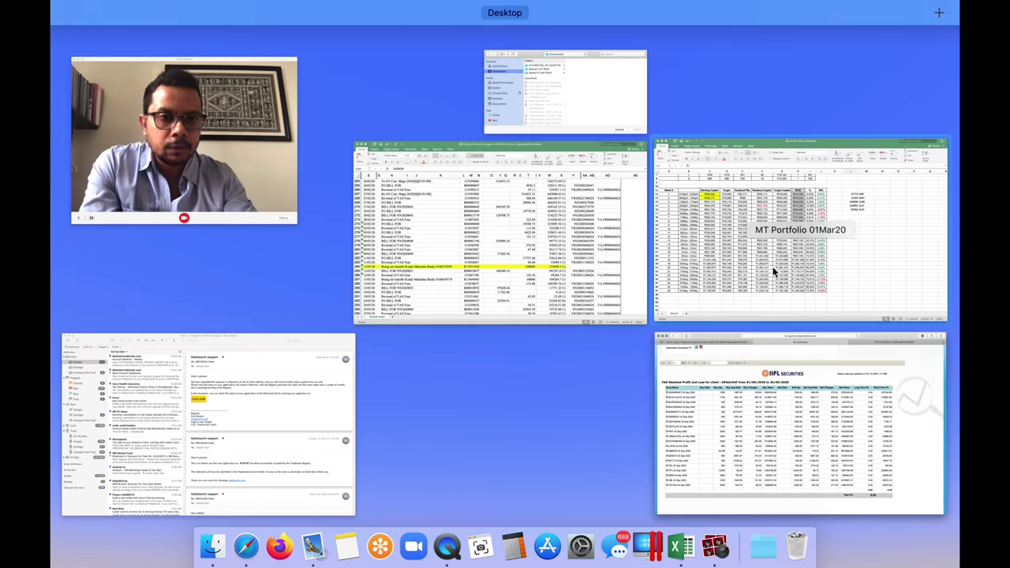
{"action": "left_click", "coordinate": [811, 281]}
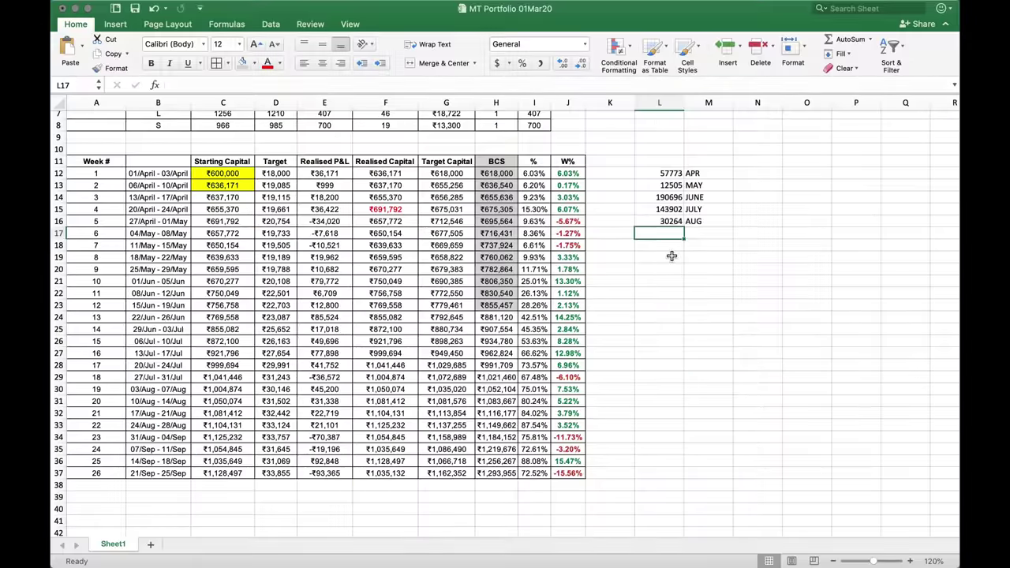
{"action": "key", "text": "ctrl+Up"}
{"action": "left_click", "coordinate": [670, 385]}
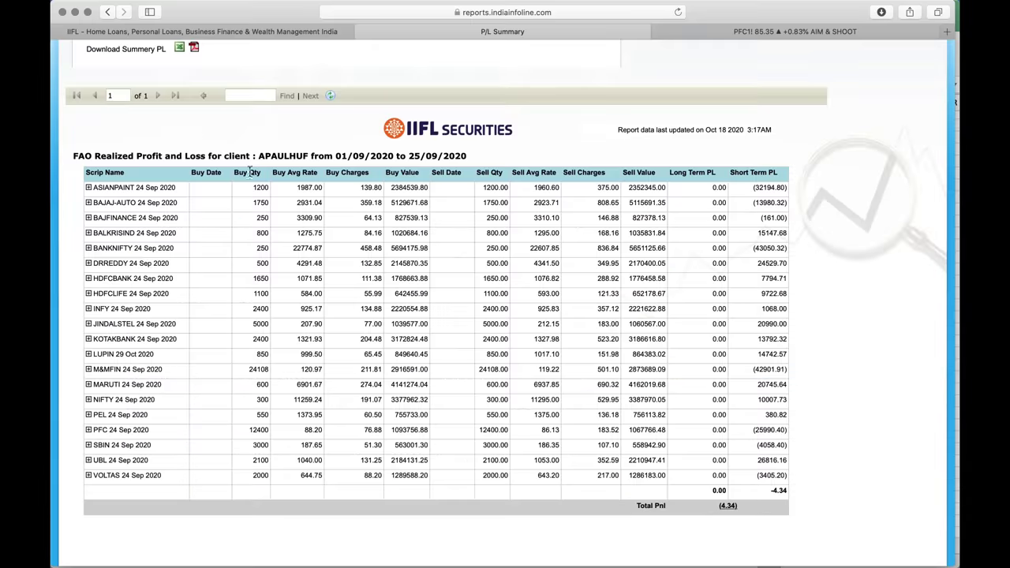
{"action": "scroll", "coordinate": [221, 155], "scroll_direction": "up", "scroll_amount": 5}
{"action": "left_click", "coordinate": [361, 214]}
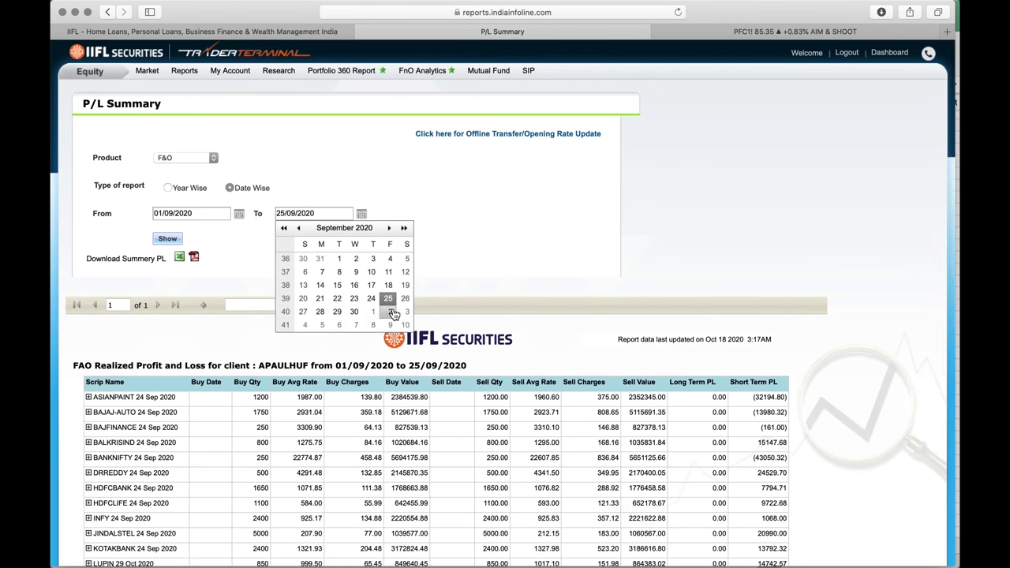
{"action": "left_click", "coordinate": [393, 313]}
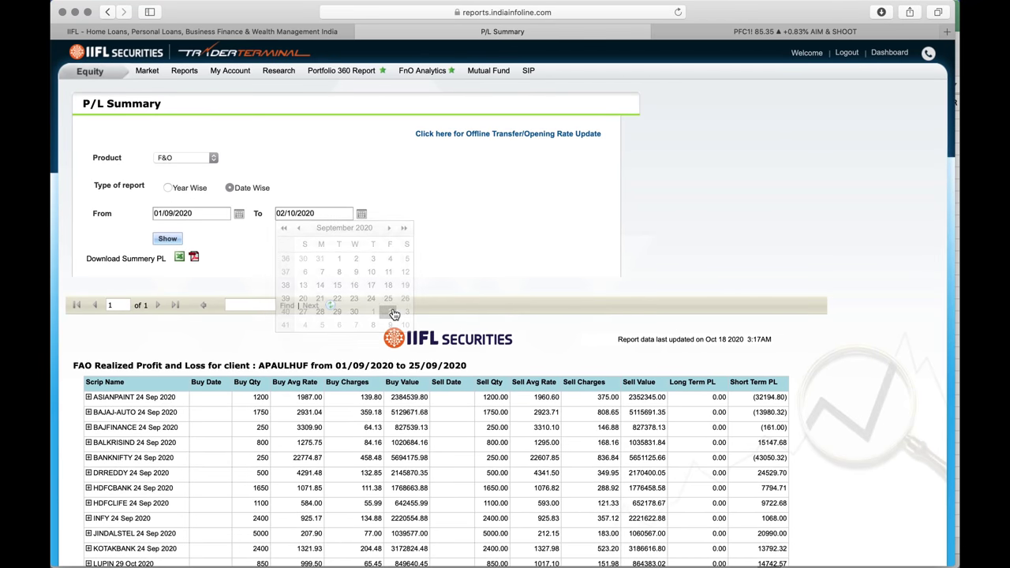
{"action": "left_click", "coordinate": [362, 214]}
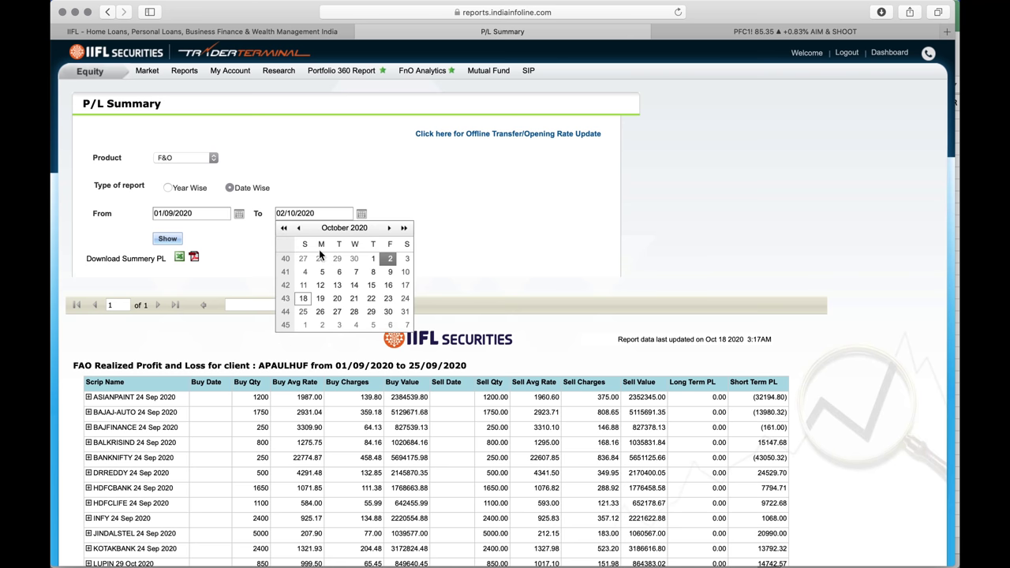
{"action": "left_click", "coordinate": [354, 260]}
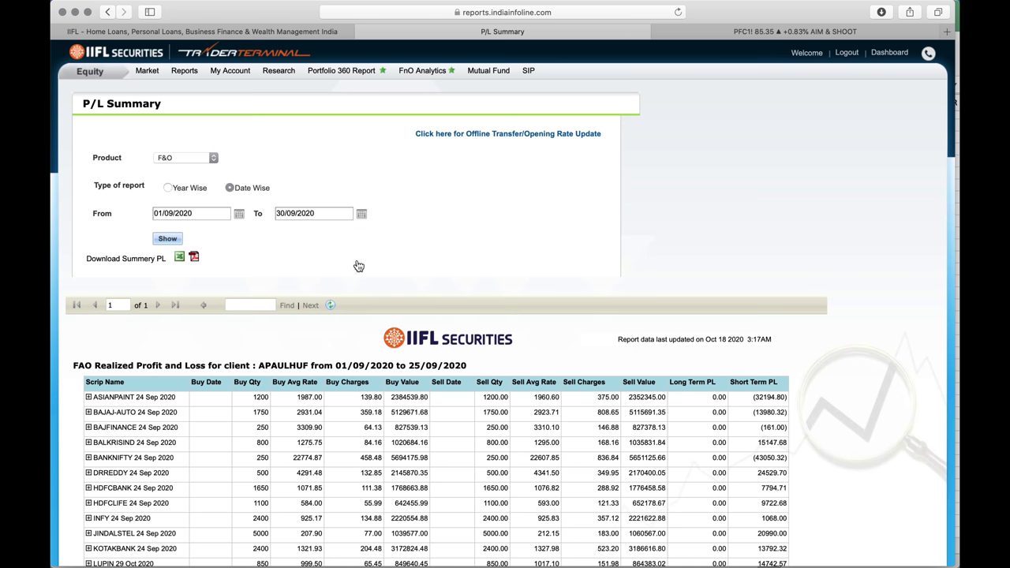
{"action": "left_click", "coordinate": [175, 241]}
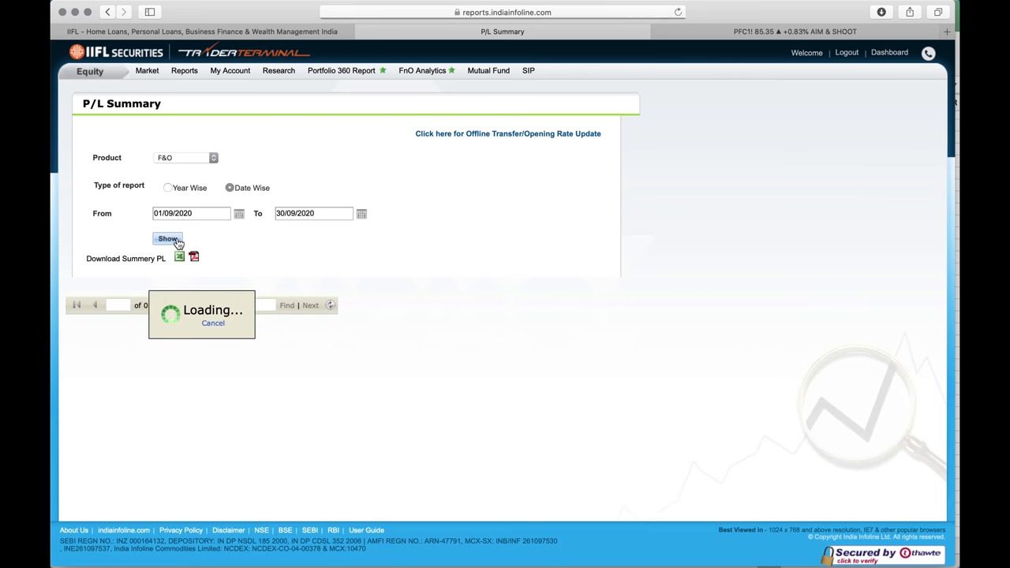
{"action": "scroll", "coordinate": [398, 280], "scroll_direction": "down", "scroll_amount": 8}
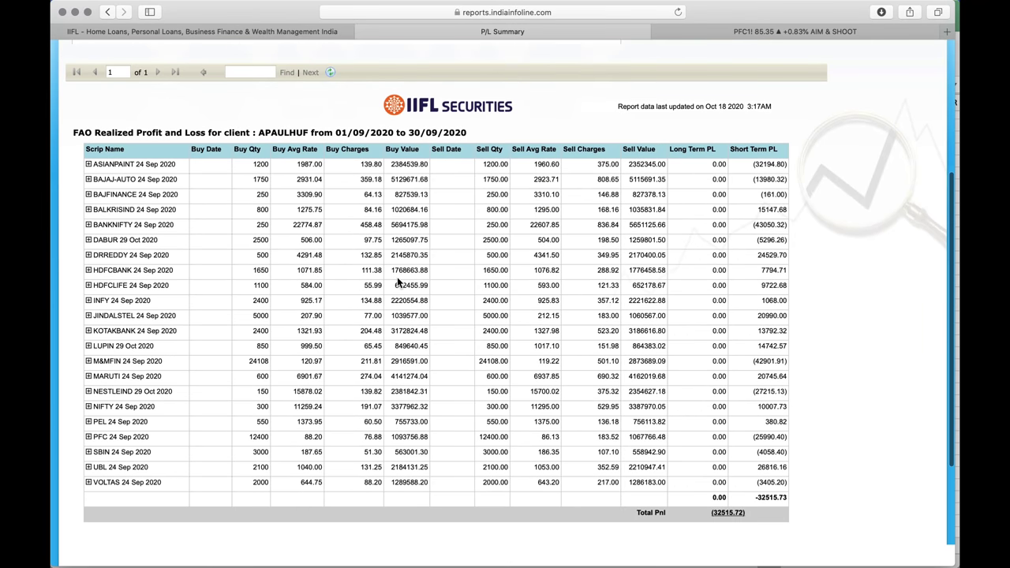
Log -32515 with the label SEPT in L17:M17 of the tracker
{"action": "key", "text": "ctrl+Up"}
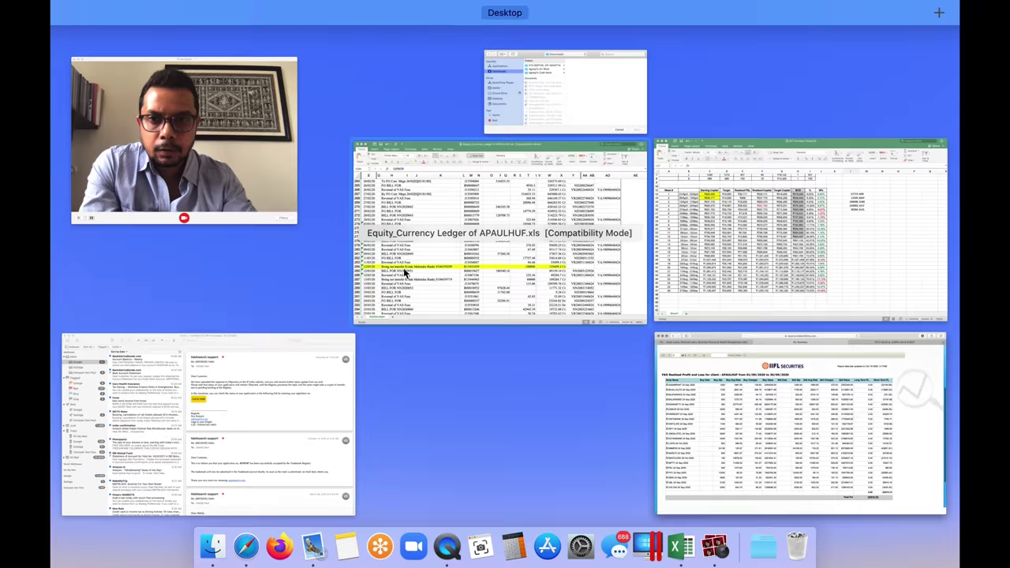
{"action": "left_click", "coordinate": [703, 280]}
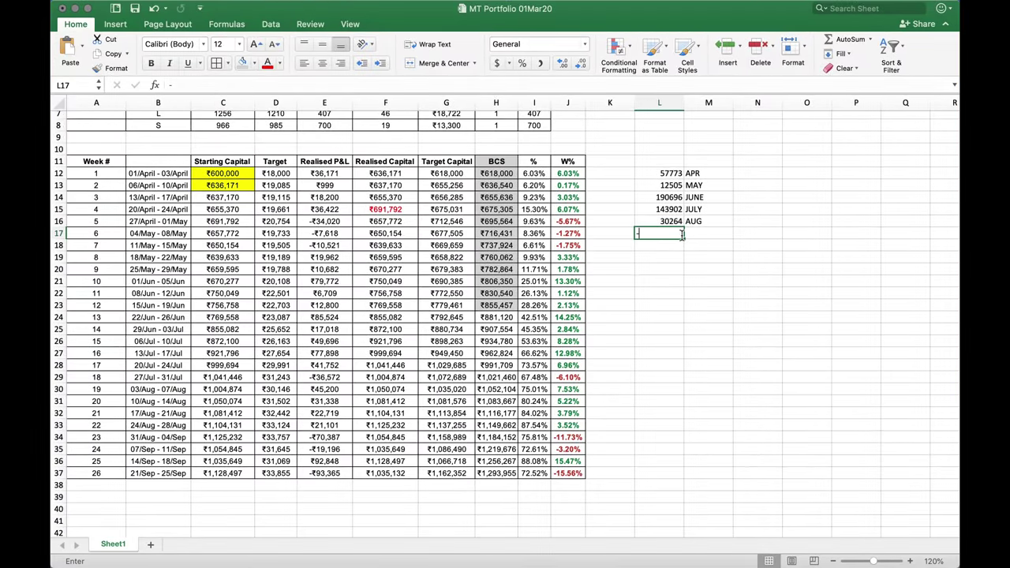
{"action": "type", "text": "-32515"}
{"action": "key", "text": "Tab"}
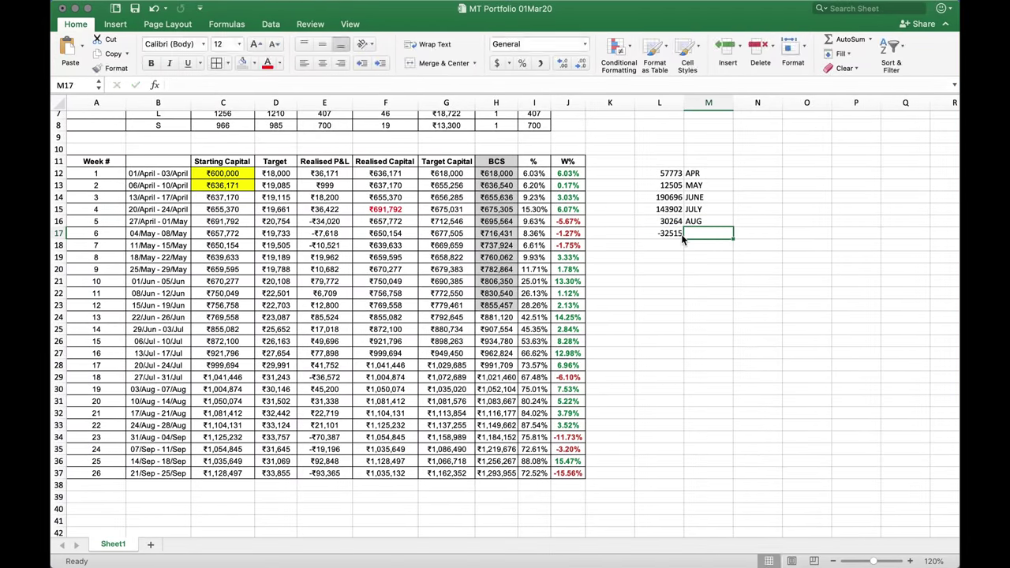
{"action": "type", "text": "SEPT"}
{"action": "key", "text": "Return"}
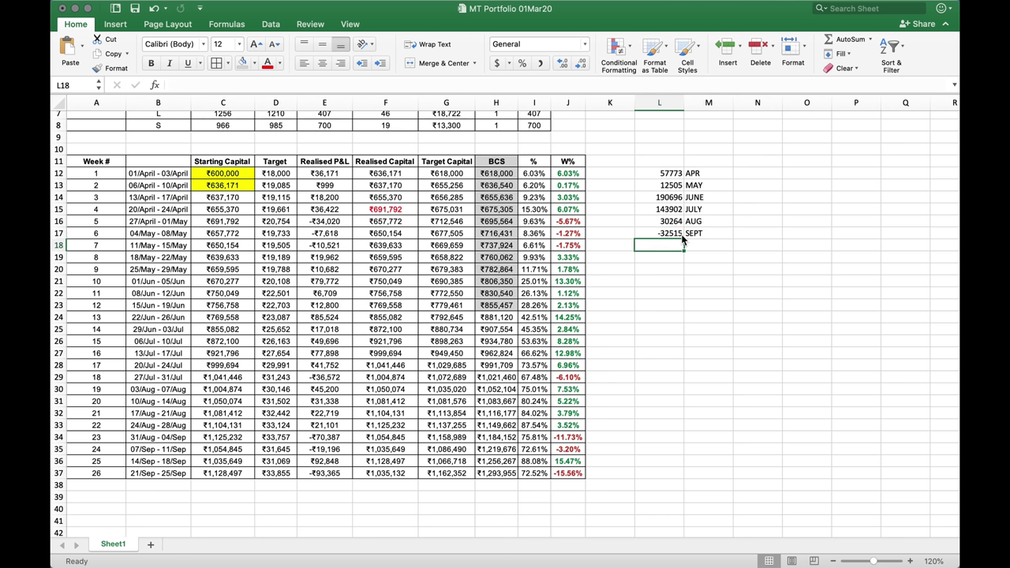
{"action": "left_click", "coordinate": [682, 235]}
{"action": "key", "text": "Right"}
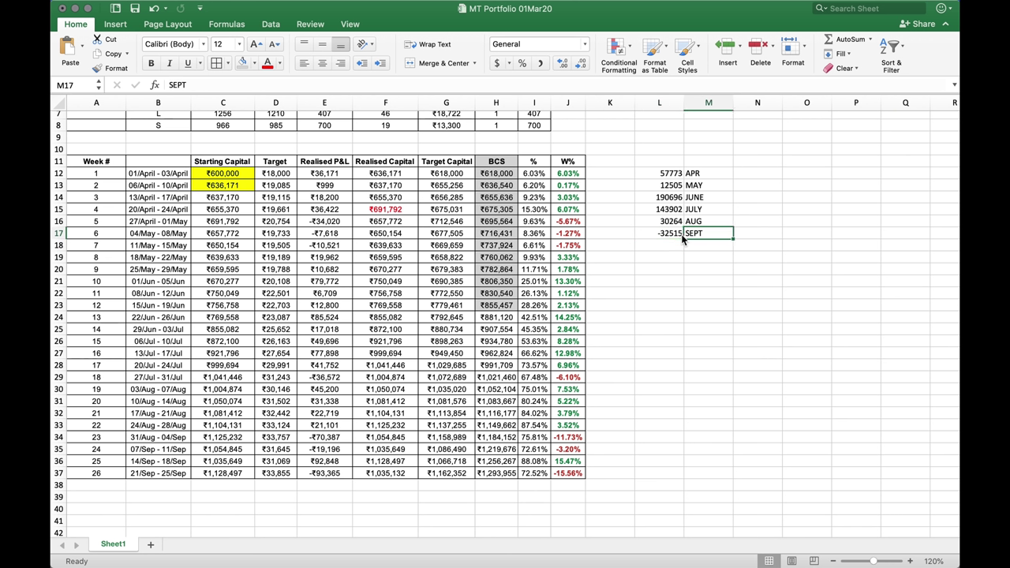
Enter =SUM(L12:L17) in L19 to total the monthly P/L as 402625
{"action": "key", "text": "Left"}
{"action": "key", "text": "Down"}
{"action": "key", "text": "Down"}
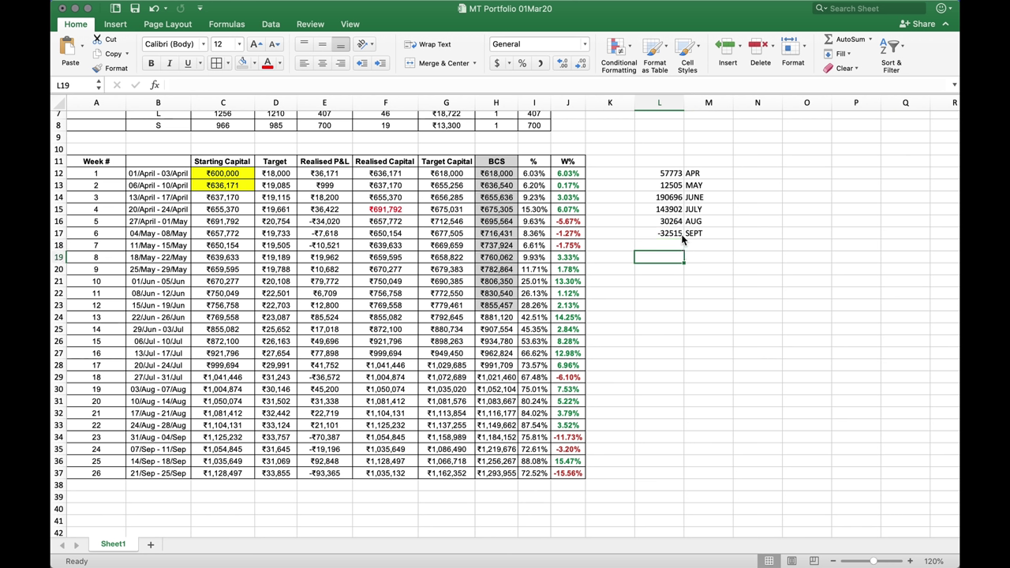
{"action": "type", "text": "=sum("}
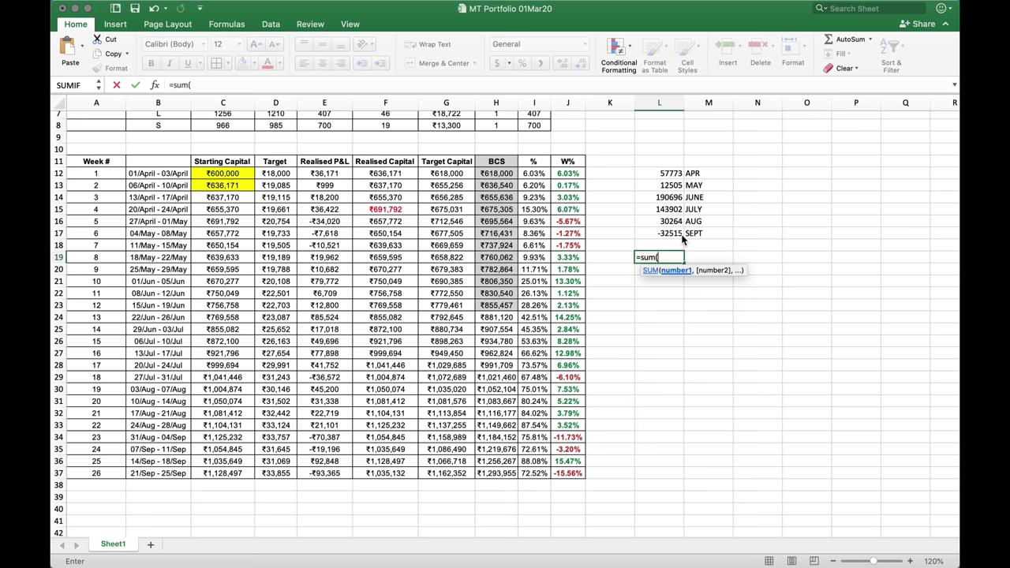
{"action": "key", "text": "Up"}
{"action": "key", "text": "Up"}
{"action": "key", "text": "shift+Up"}
{"action": "key", "text": "shift+Up"}
{"action": "key", "text": "shift+Up"}
{"action": "key", "text": "shift+Up"}
{"action": "key", "text": "shift+Up"}
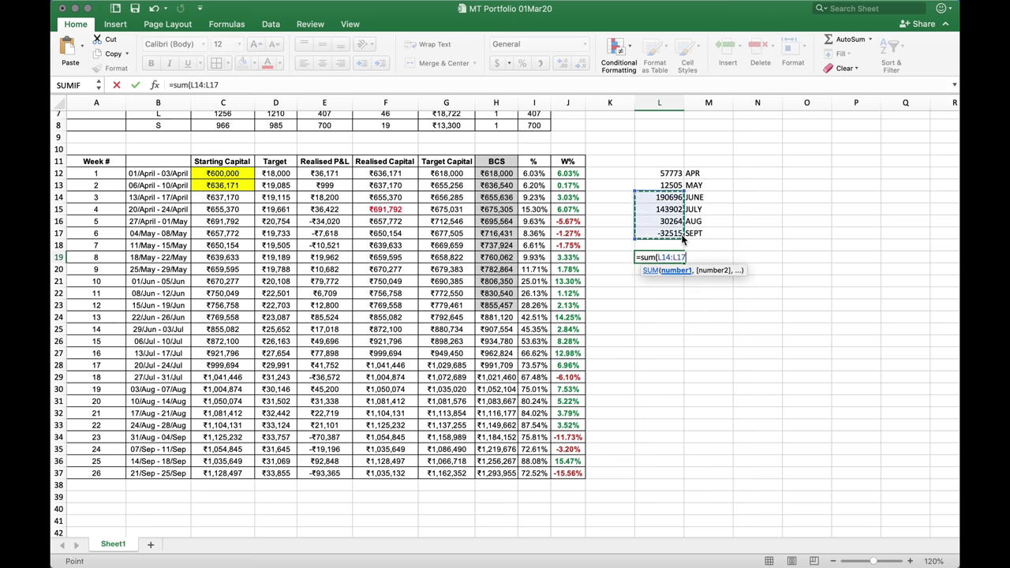
{"action": "type", "text": ")"}
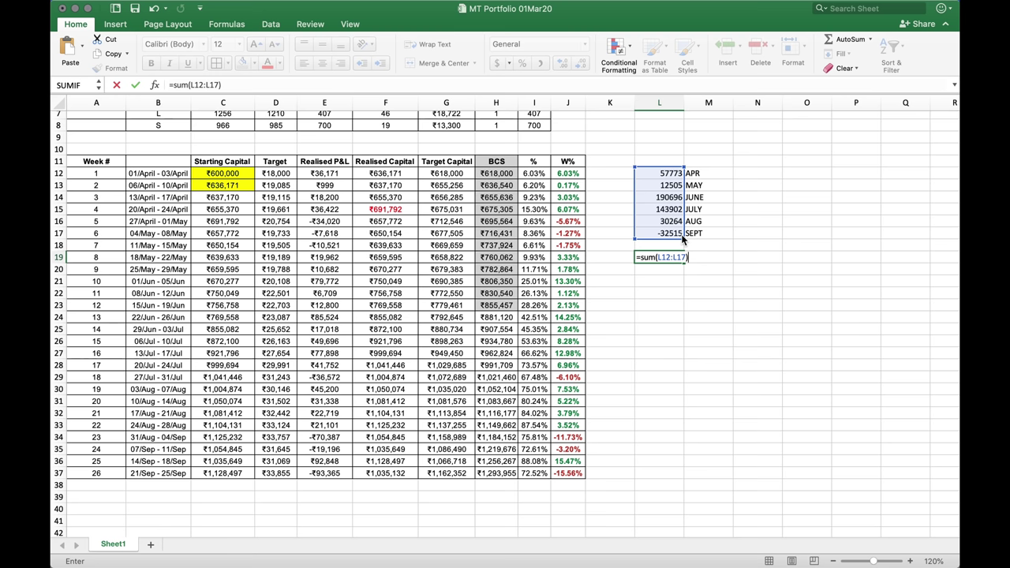
{"action": "key", "text": "Return"}
{"action": "key", "text": "Up"}
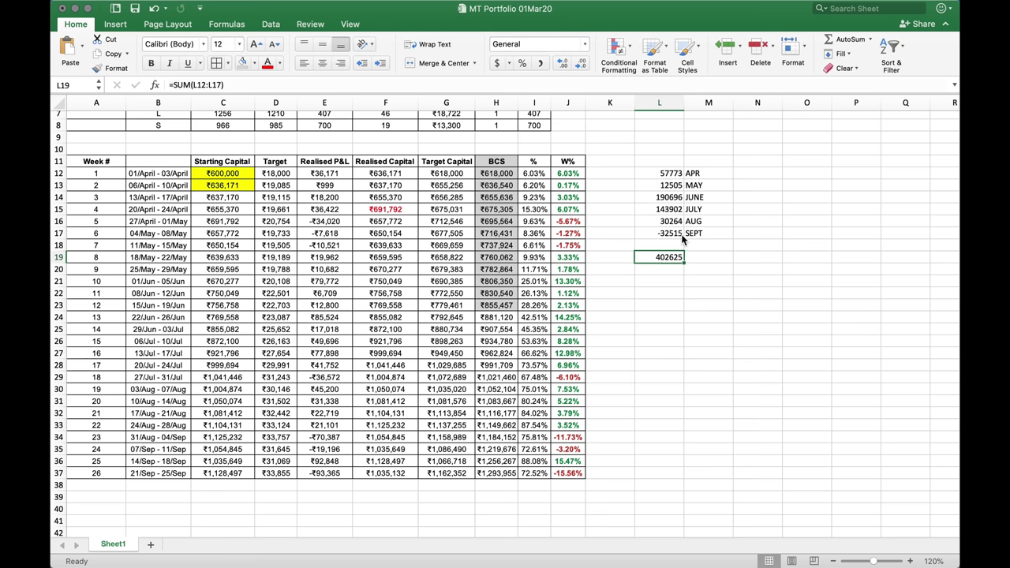
{"action": "key", "text": "Down"}
{"action": "key", "text": "Down"}
{"action": "key", "text": "Down"}
{"action": "key", "text": "Down"}
{"action": "key", "text": "Down"}
{"action": "key", "text": "Down"}
{"action": "key", "text": "Down"}
{"action": "key", "text": "Down"}
{"action": "key", "text": "Down"}
{"action": "key", "text": "Down"}
{"action": "key", "text": "Down"}
{"action": "key", "text": "Down"}
{"action": "key", "text": "Down"}
{"action": "key", "text": "Down"}
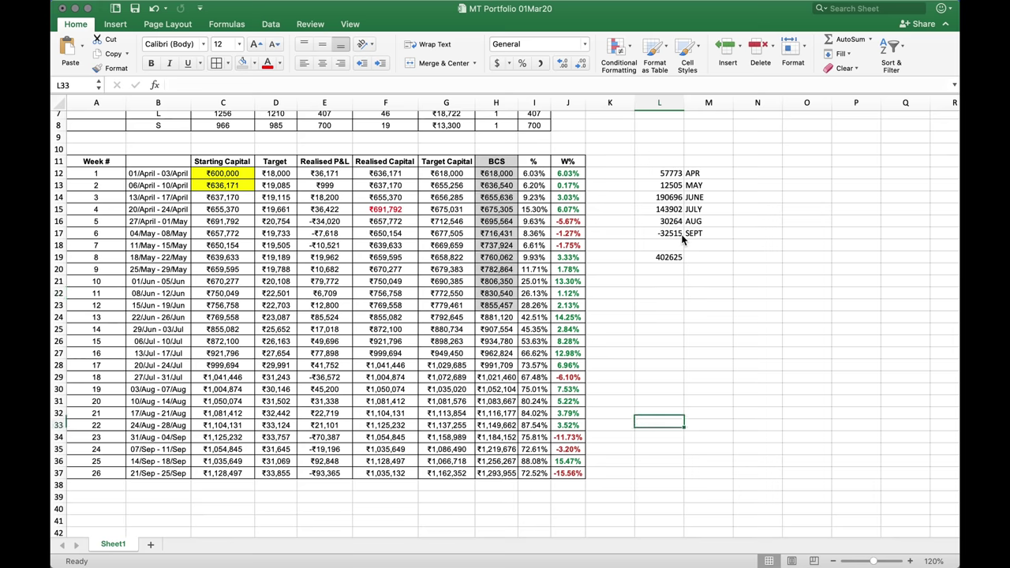
{"action": "key", "text": "Down"}
{"action": "key", "text": "Down"}
Back in the IIFL P/L report, change the start date to 1 April 2020
{"action": "key", "text": "ctrl+Up"}
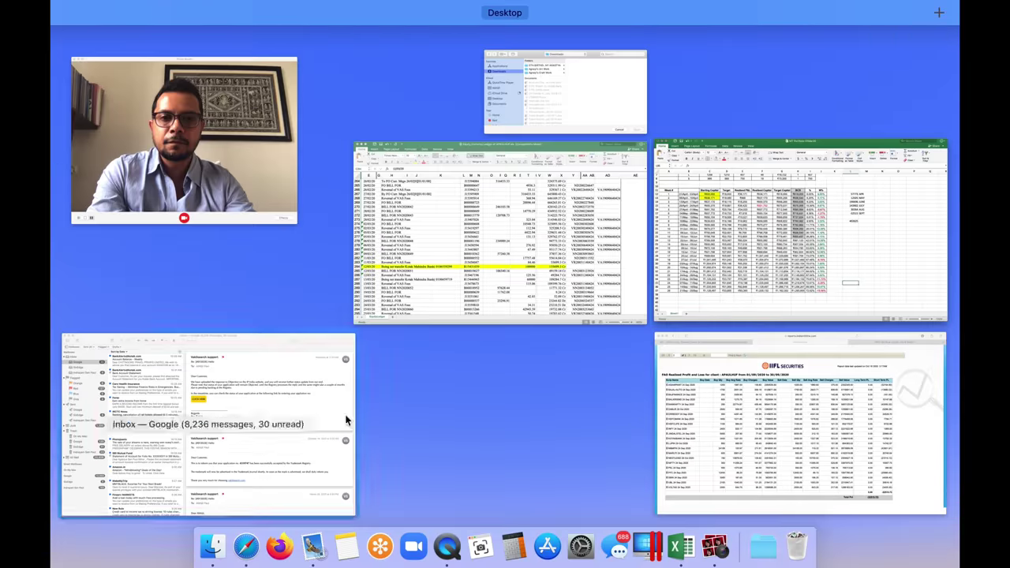
{"action": "left_click", "coordinate": [722, 422]}
{"action": "scroll", "coordinate": [442, 286], "scroll_direction": "up", "scroll_amount": 5}
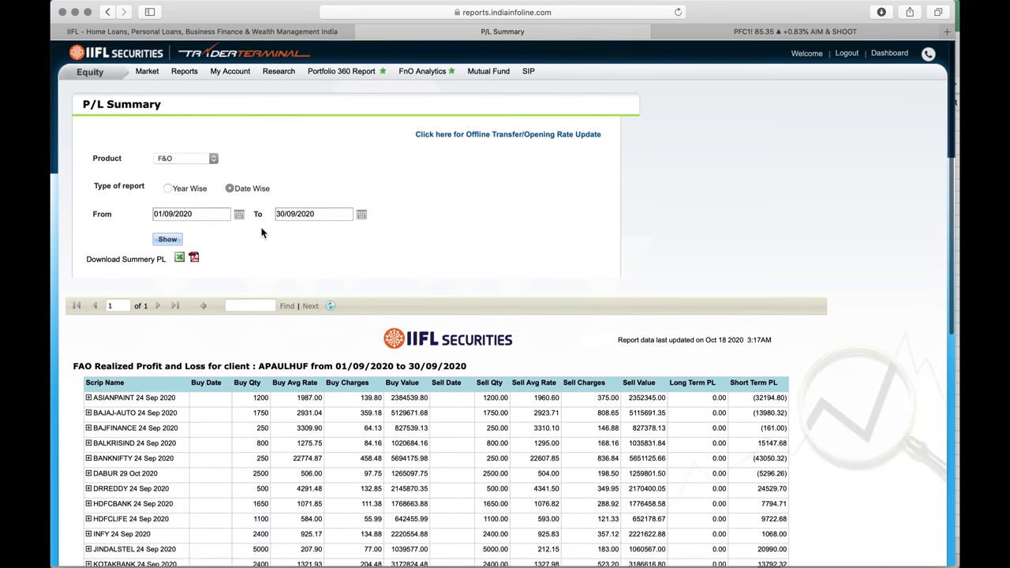
{"action": "left_click", "coordinate": [238, 213]}
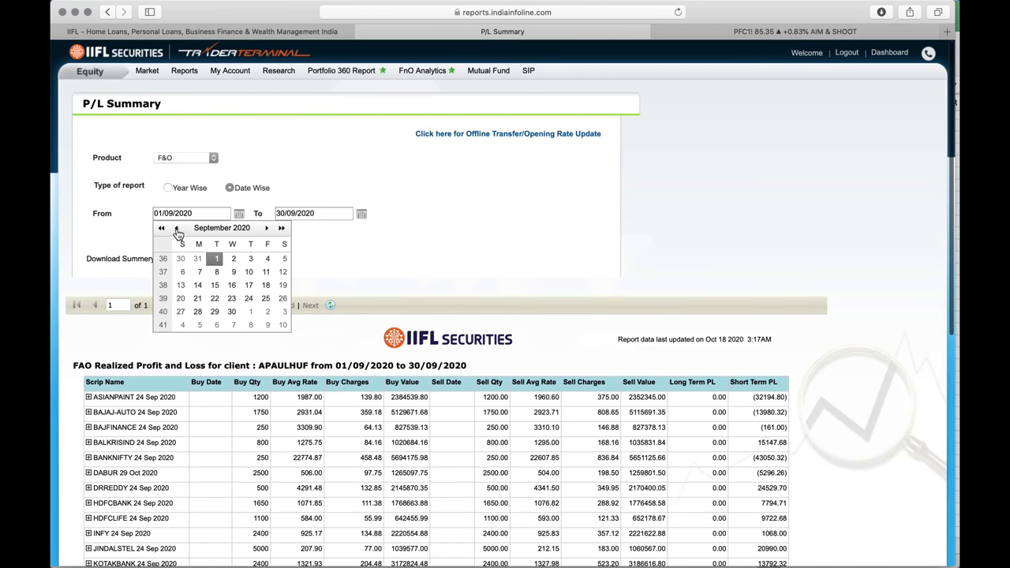
{"action": "left_click", "coordinate": [176, 228]}
{"action": "left_click", "coordinate": [176, 228]}
{"action": "left_click", "coordinate": [176, 228]}
{"action": "left_click", "coordinate": [176, 228]}
{"action": "left_click", "coordinate": [176, 228]}
{"action": "left_click", "coordinate": [234, 259]}
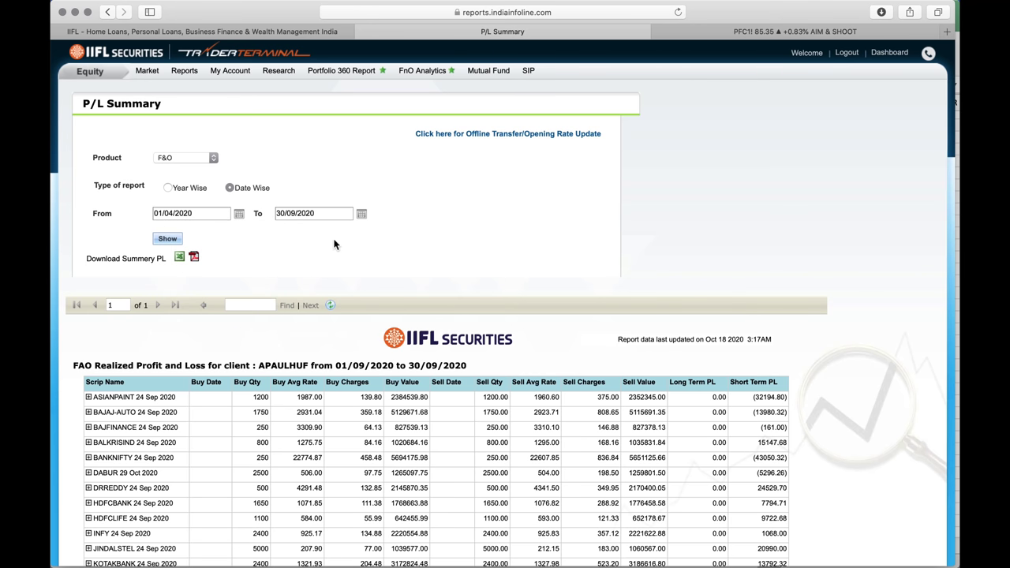
Generate the April–September report, confirm Total Pnl 402626.90, and return to MT Portfolio
{"action": "left_click", "coordinate": [179, 239]}
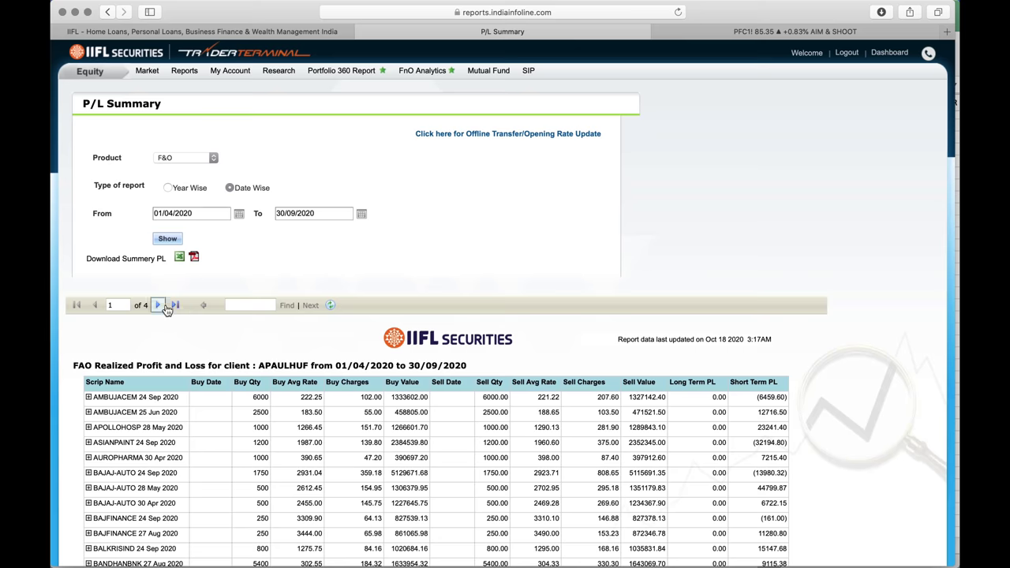
{"action": "left_click", "coordinate": [175, 305]}
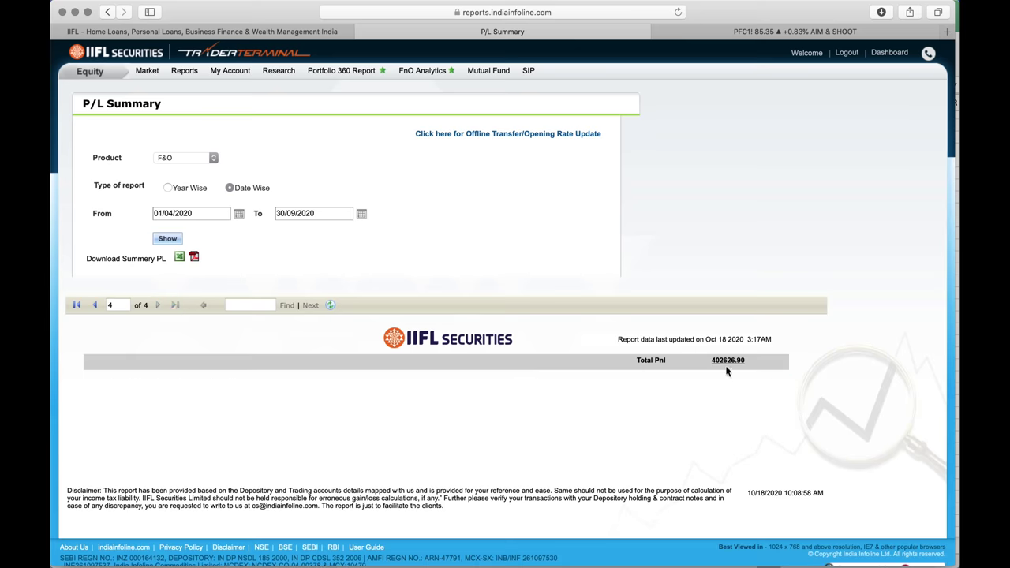
{"action": "scroll", "coordinate": [708, 362], "scroll_direction": "up", "scroll_amount": 5}
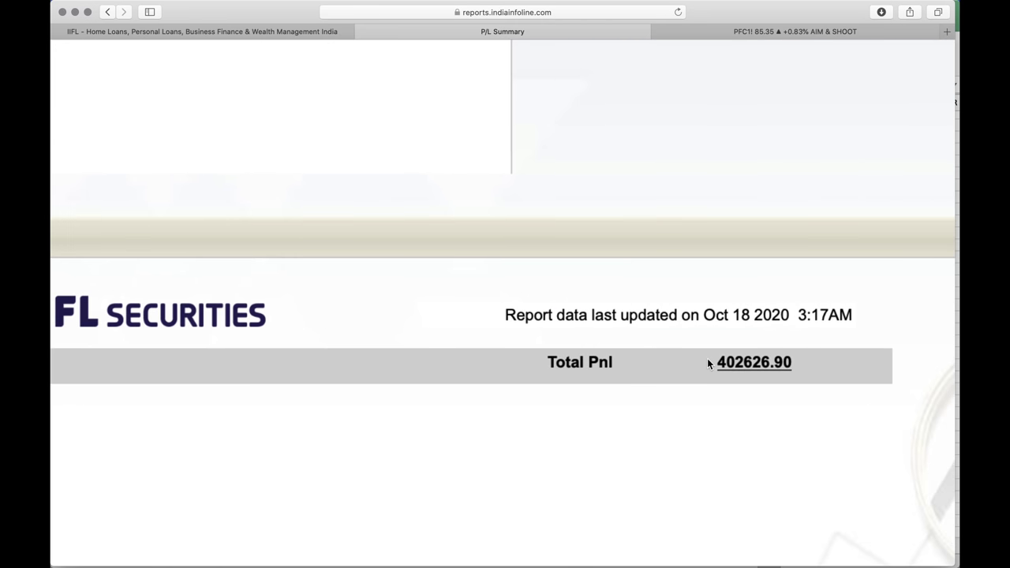
{"action": "scroll", "coordinate": [707, 358], "scroll_direction": "down", "scroll_amount": 5}
{"action": "key", "text": "ctrl+Up"}
{"action": "left_click", "coordinate": [705, 282]}
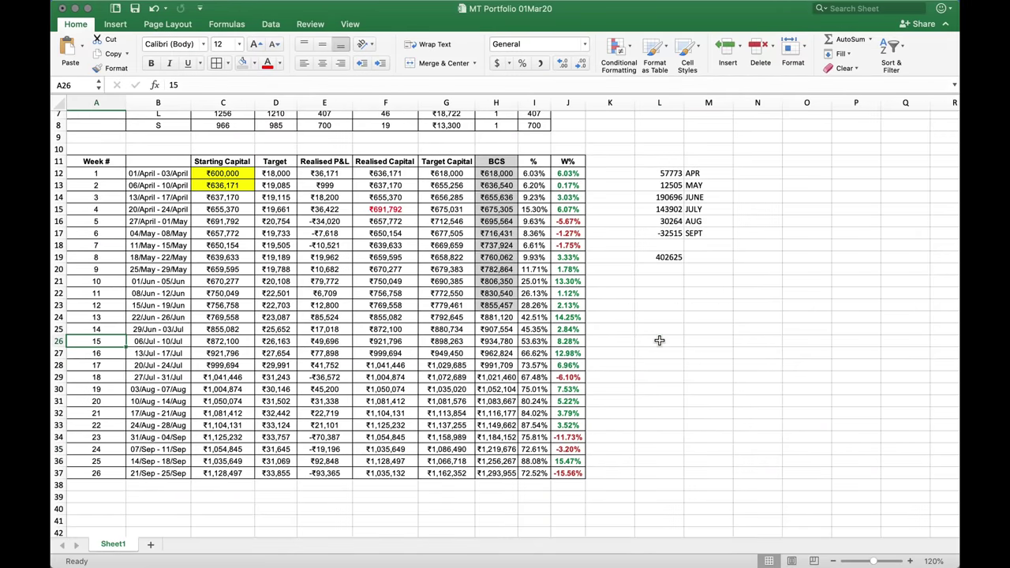
Highlight week 26's final 72.52% return in cell I37 with yellow fill
{"action": "key", "text": "Up"}
{"action": "key", "text": "Up"}
{"action": "key", "text": "Up"}
{"action": "key", "text": "Up"}
{"action": "key", "text": "Up"}
{"action": "key", "text": "Up"}
{"action": "key", "text": "Up"}
{"action": "key", "text": "Up"}
{"action": "key", "text": "Up"}
{"action": "key", "text": "Up"}
{"action": "key", "text": "Up"}
{"action": "key", "text": "Up"}
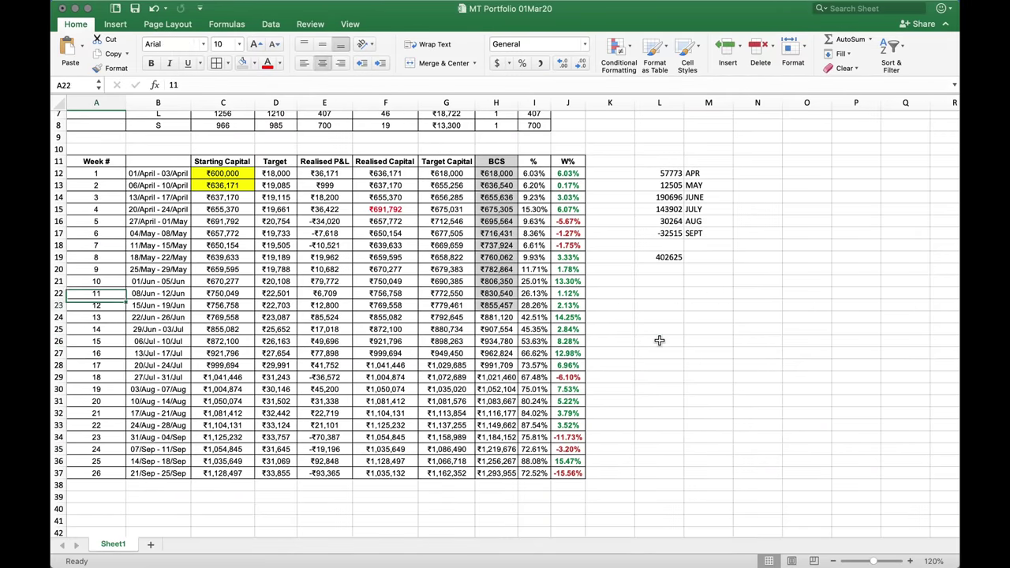
{"action": "key", "text": "Down"}
{"action": "key", "text": "Right"}
{"action": "key", "text": "Right"}
{"action": "key", "text": "Right"}
{"action": "key", "text": "Right"}
{"action": "key", "text": "Right"}
{"action": "key", "text": "Right"}
{"action": "key", "text": "Right"}
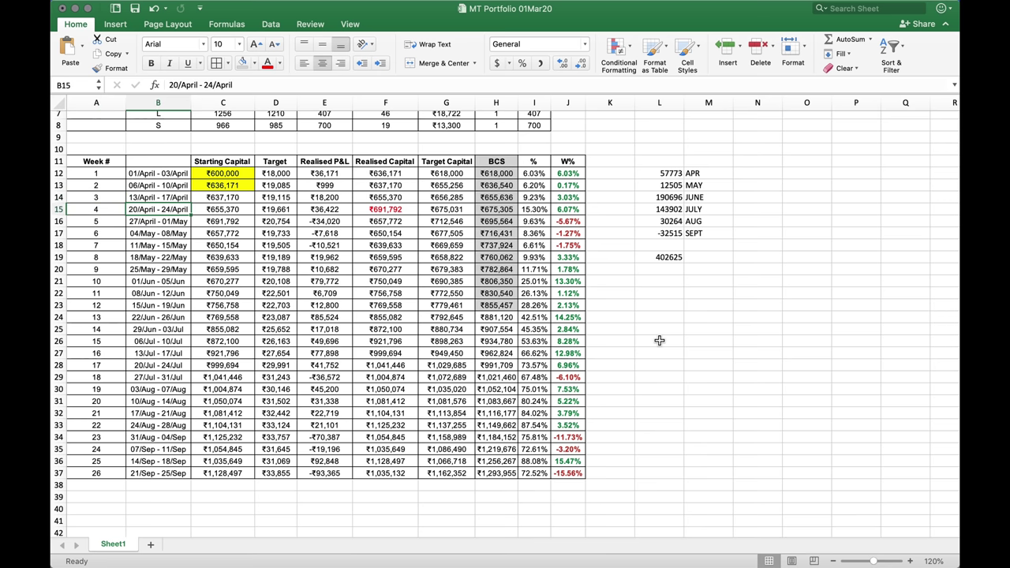
{"action": "key", "text": "super+Down"}
{"action": "key", "text": "super+Down"}
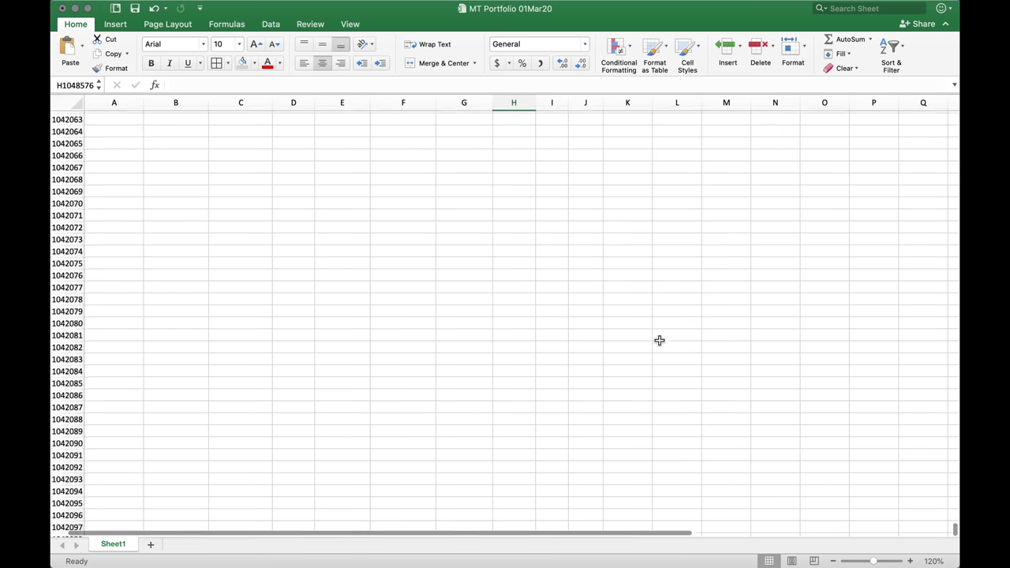
{"action": "key", "text": "super+Up"}
{"action": "key", "text": "super+Up"}
{"action": "key", "text": "super+Up"}
{"action": "scroll", "coordinate": [663, 322], "scroll_direction": "down", "scroll_amount": 3}
{"action": "scroll", "coordinate": [663, 322], "scroll_direction": "down", "scroll_amount": 1}
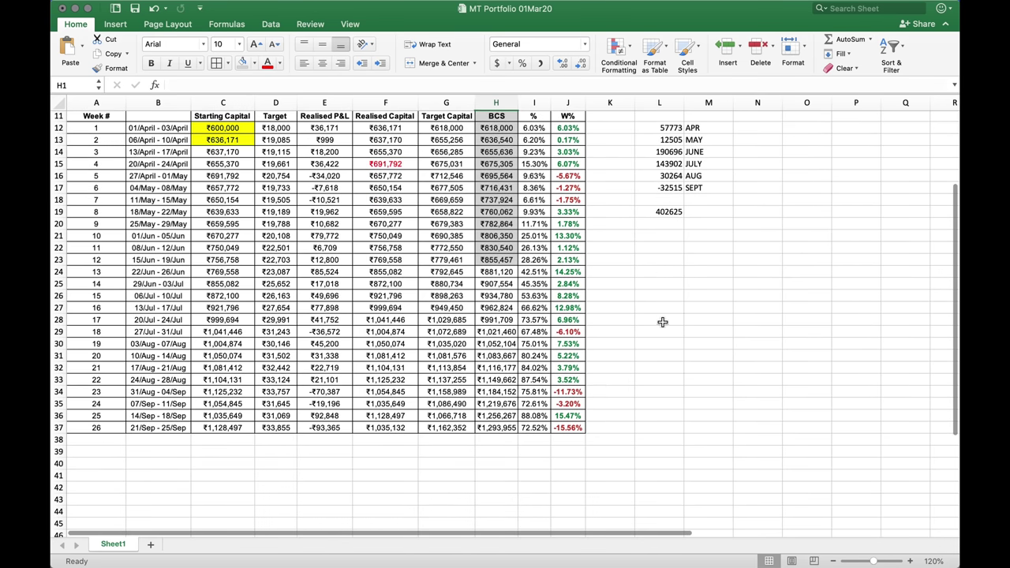
{"action": "left_click", "coordinate": [536, 428]}
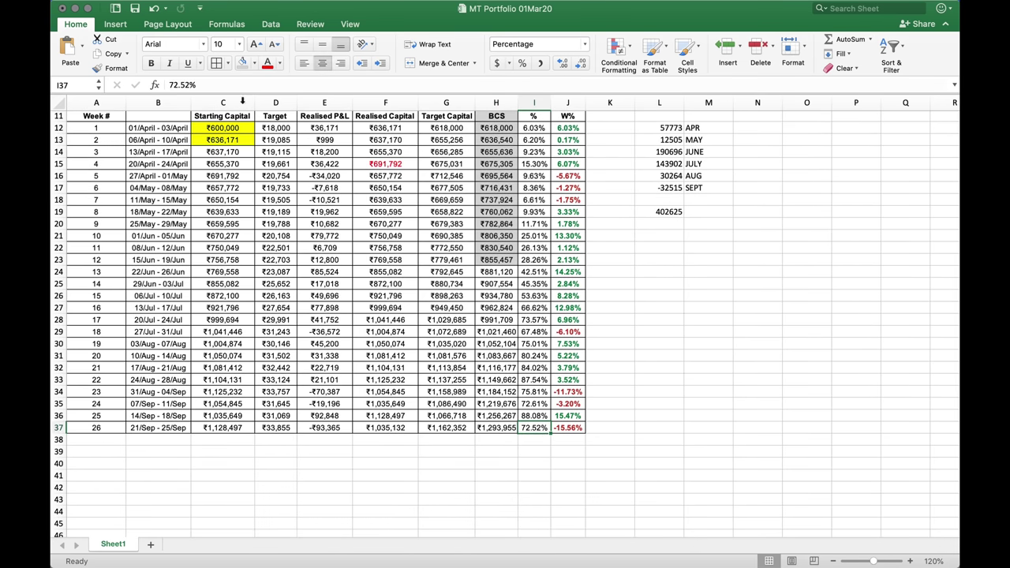
{"action": "left_click", "coordinate": [254, 63]}
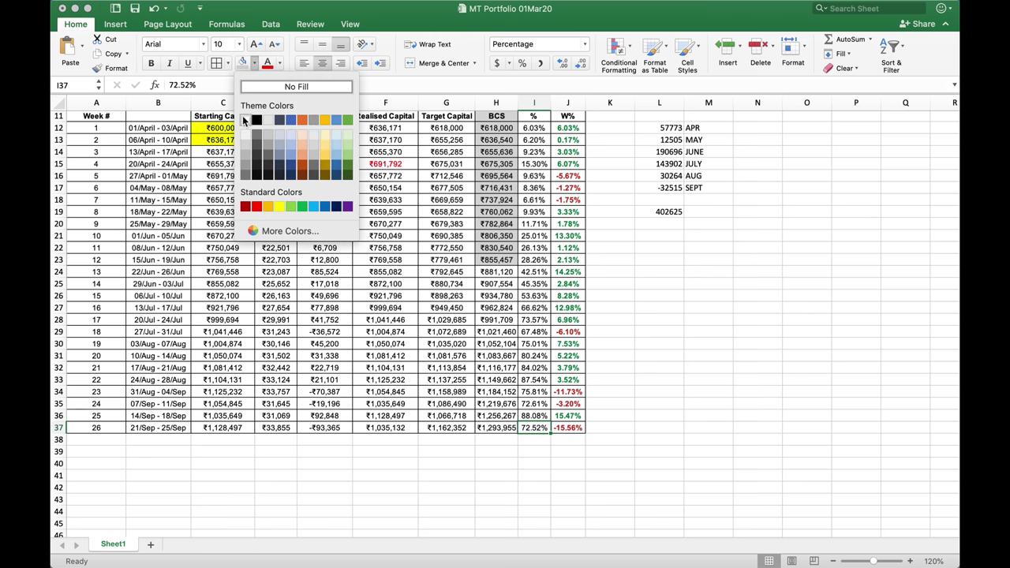
{"action": "left_click", "coordinate": [279, 206]}
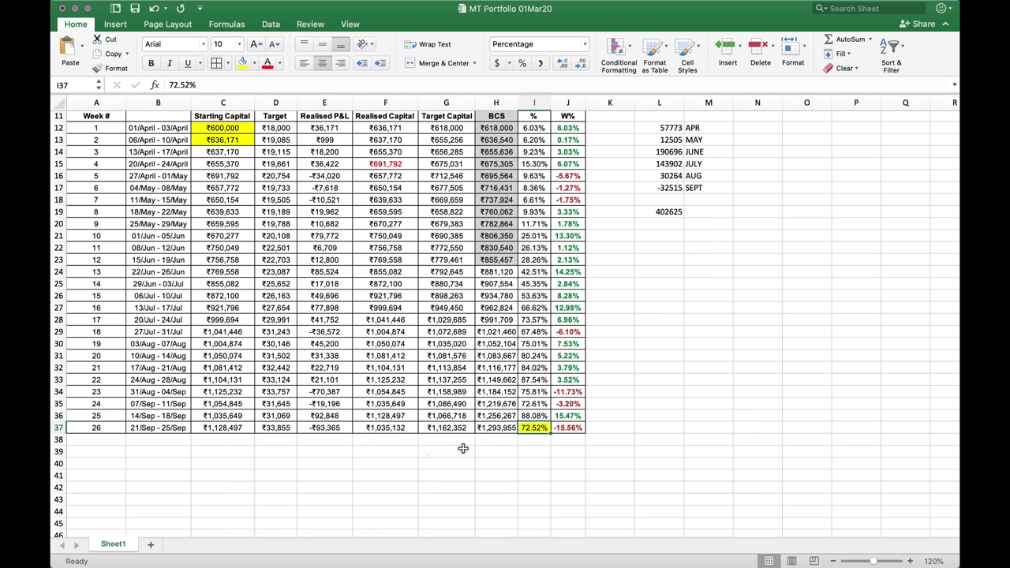
{"action": "left_click_drag", "start_coordinate": [581, 429], "coordinate": [600, 429]}
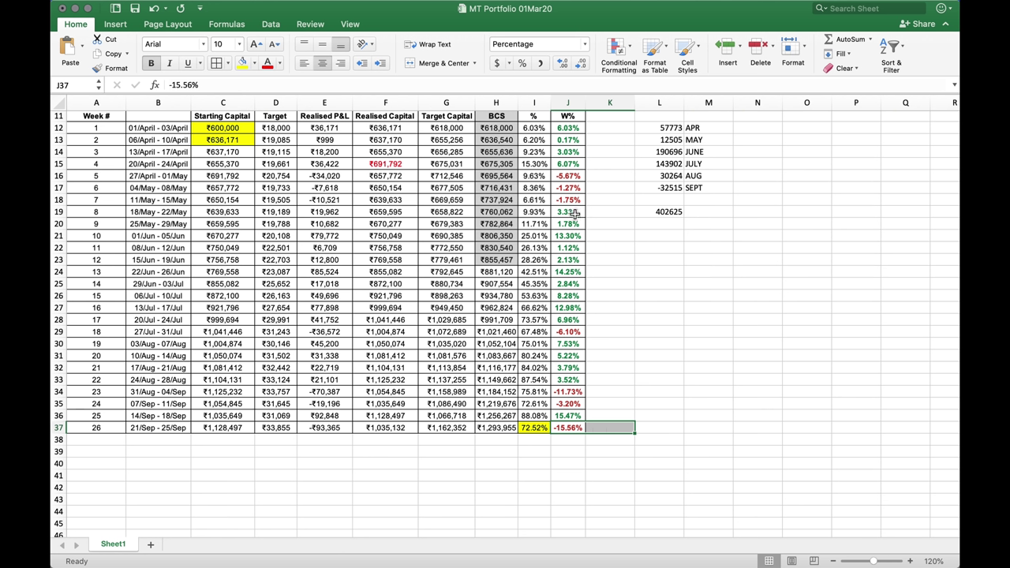
{"action": "left_click", "coordinate": [603, 213]}
{"action": "key", "text": "shift+Down"}
{"action": "key", "text": "shift+Down"}
{"action": "key", "text": "shift+Down"}
{"action": "key", "text": "shift+Down"}
{"action": "key", "text": "shift+Down"}
{"action": "key", "text": "shift+Down"}
{"action": "key", "text": "shift+Down"}
{"action": "key", "text": "shift+Down"}
{"action": "key", "text": "shift+Down"}
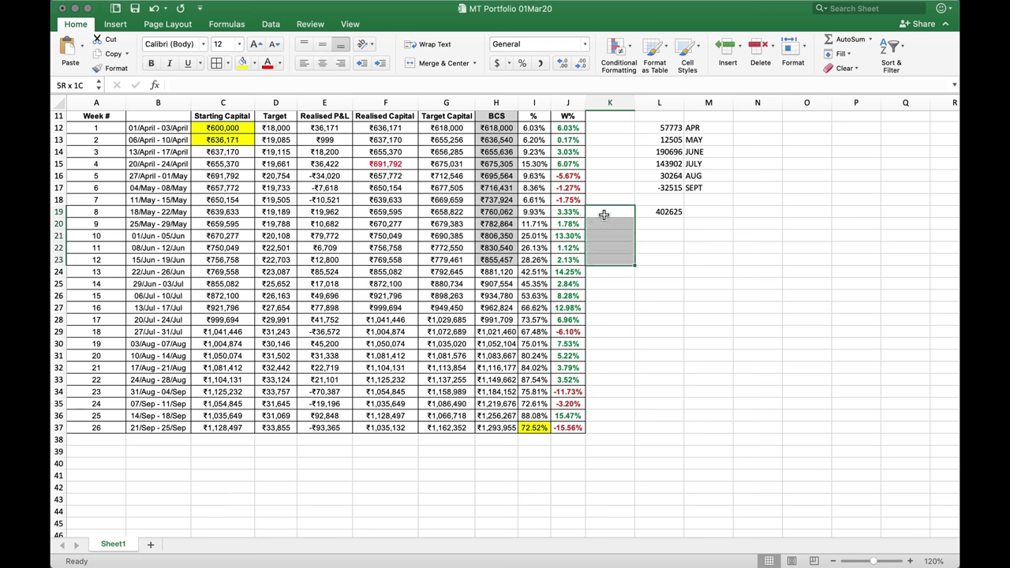
{"action": "key", "text": "shift+Left"}
{"action": "key", "text": "shift+Left"}
{"action": "key", "text": "shift+Left"}
{"action": "key", "text": "shift+Left"}
{"action": "key", "text": "shift+Left"}
{"action": "key", "text": "shift+Left"}
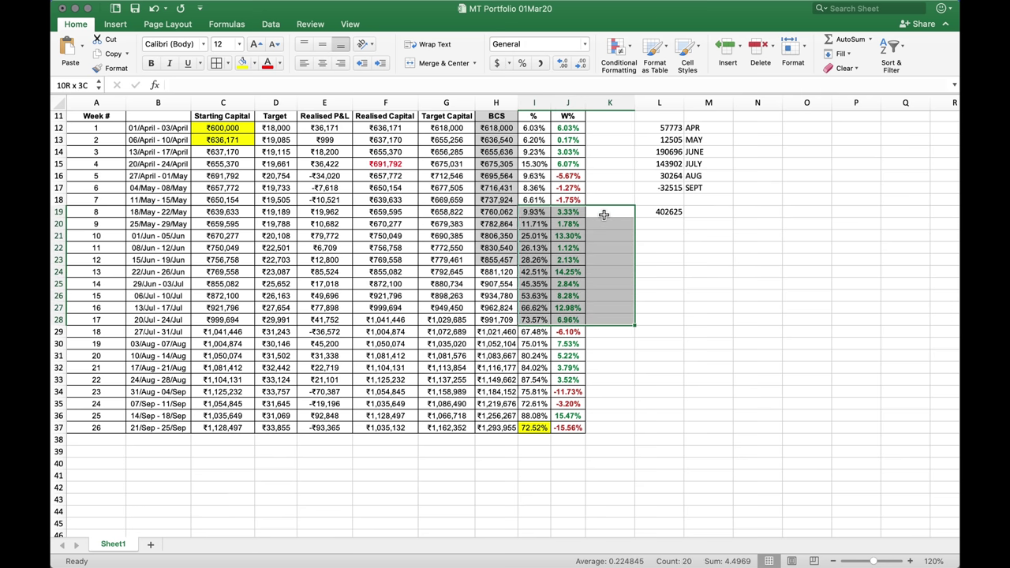
{"action": "key", "text": "shift+Left"}
{"action": "key", "text": "shift+Left"}
{"action": "key", "text": "shift+Left"}
{"action": "key", "text": "shift+Left"}
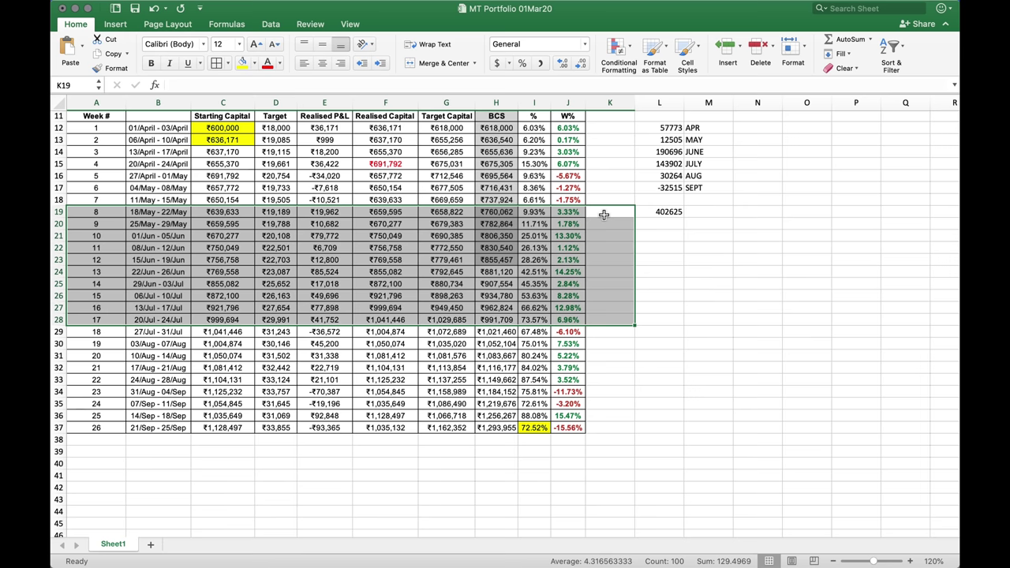
{"action": "scroll", "coordinate": [605, 215], "scroll_direction": "up", "scroll_amount": 3}
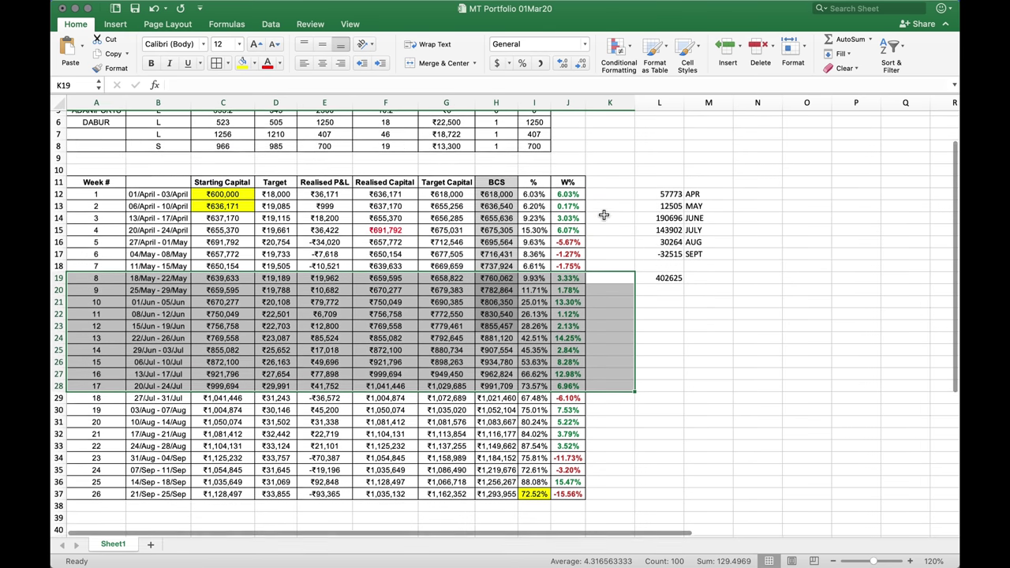
{"action": "scroll", "coordinate": [629, 261], "scroll_direction": "down", "scroll_amount": 2}
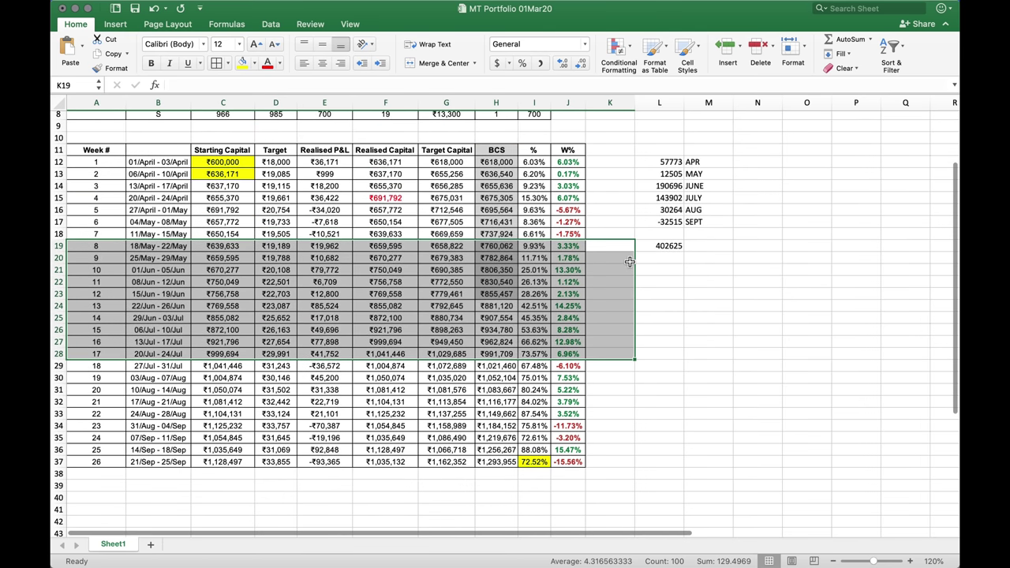
{"action": "left_click", "coordinate": [721, 378]}
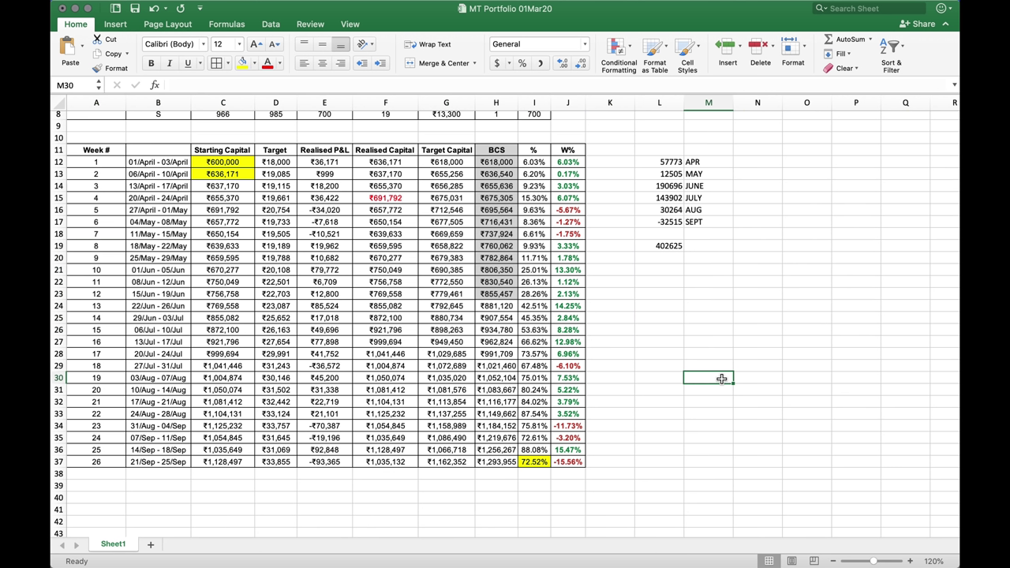
In L20, divide the 402625 total by 700000 (=L19/700000), giving 0.57517857
{"action": "key", "text": "Up"}
{"action": "key", "text": "Up"}
{"action": "key", "text": "Up"}
{"action": "key", "text": "Up"}
{"action": "left_click", "coordinate": [676, 247]}
{"action": "key", "text": "Return"}
{"action": "type", "text": "="}
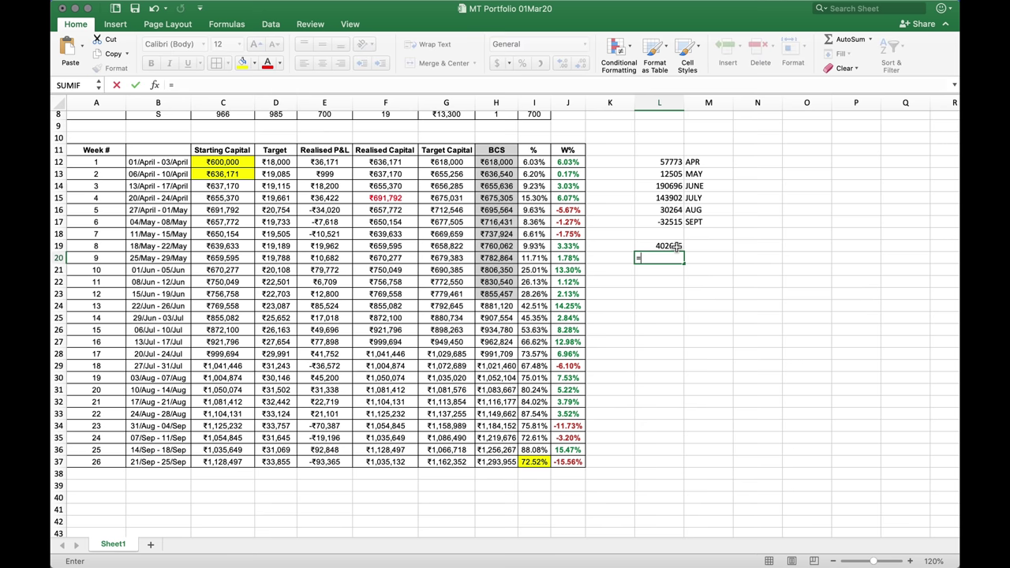
{"action": "left_click", "coordinate": [677, 247]}
{"action": "type", "text": "/"}
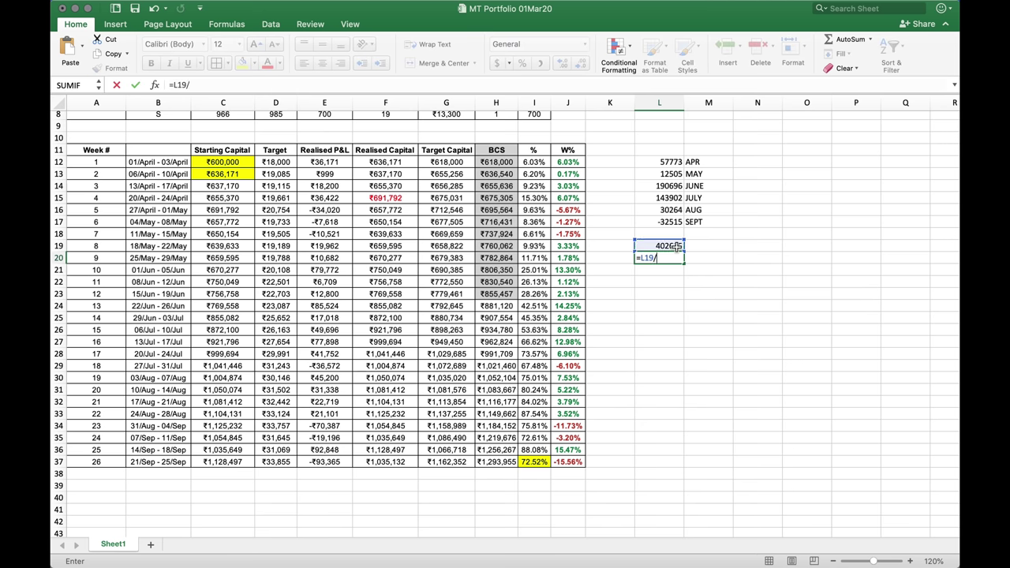
{"action": "type", "text": "700000"}
{"action": "key", "text": "Return"}
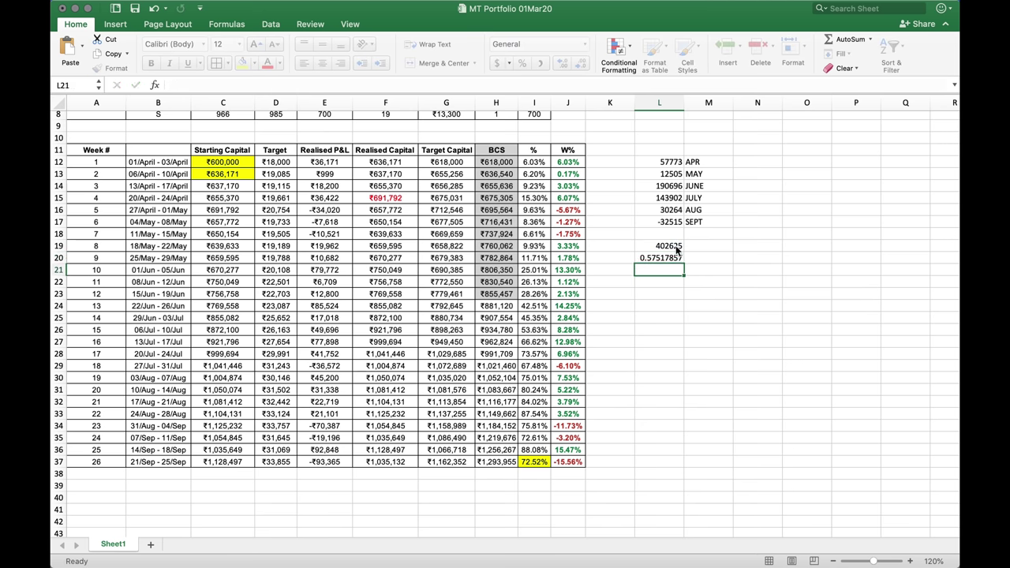
{"action": "key", "text": "Up"}
Enter 57% in L37 and 72% in L38, and make both bold
{"action": "key", "text": "Down"}
{"action": "key", "text": "Down"}
{"action": "key", "text": "Down"}
{"action": "key", "text": "Down"}
{"action": "key", "text": "Down"}
{"action": "key", "text": "Down"}
{"action": "key", "text": "Down"}
{"action": "key", "text": "Down"}
{"action": "key", "text": "Down"}
{"action": "key", "text": "Down"}
{"action": "key", "text": "Down"}
{"action": "key", "text": "Down"}
{"action": "key", "text": "Down"}
{"action": "key", "text": "Down"}
{"action": "key", "text": "Down"}
{"action": "key", "text": "Down"}
{"action": "key", "text": "Down"}
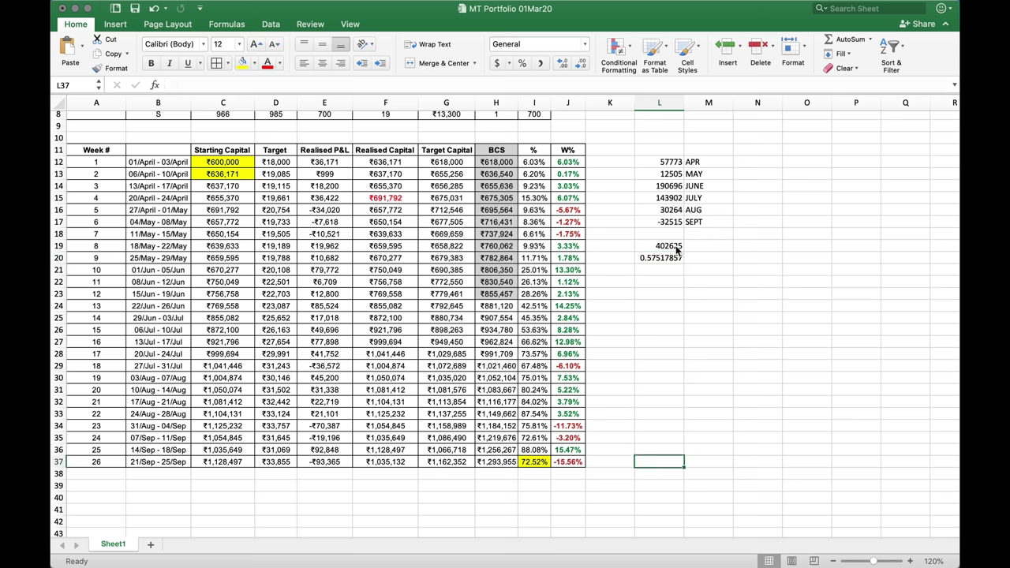
{"action": "type", "text": "57%"}
{"action": "key", "text": "Return"}
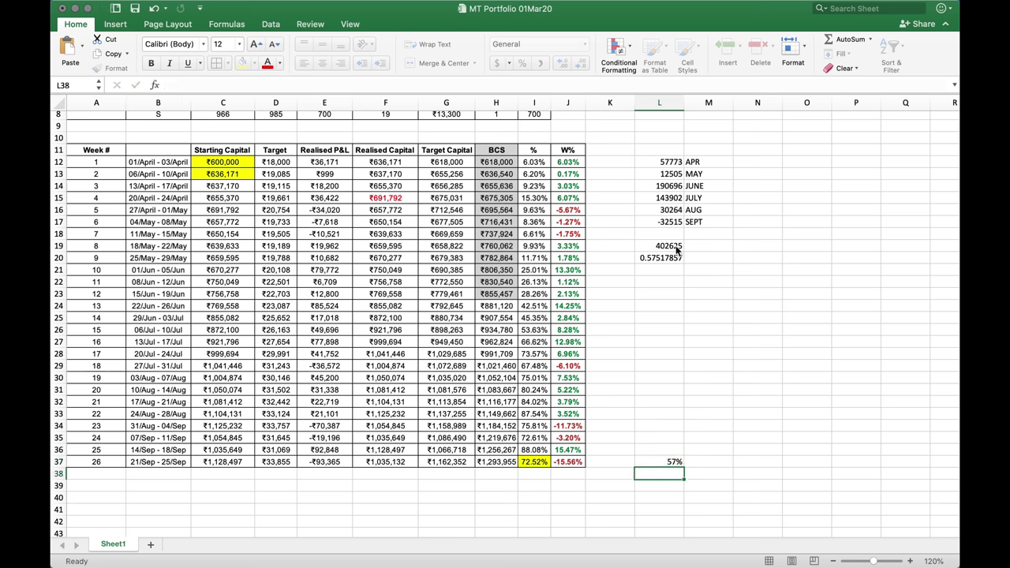
{"action": "type", "text": "72%"}
{"action": "key", "text": "Return"}
{"action": "key", "text": "Up"}
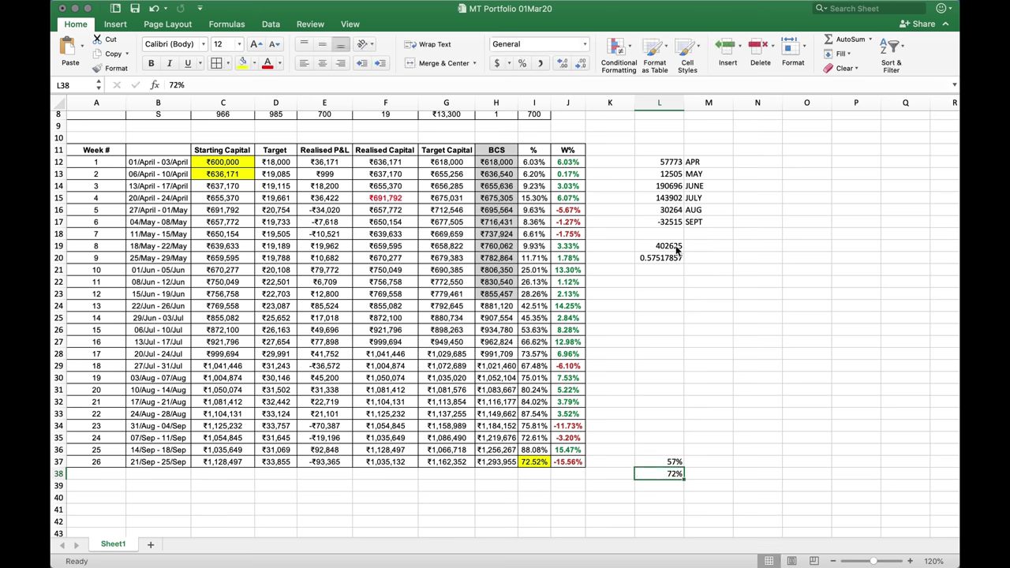
{"action": "key", "text": "shift+Up"}
{"action": "key", "text": "super+b"}
{"action": "key", "text": "Right"}
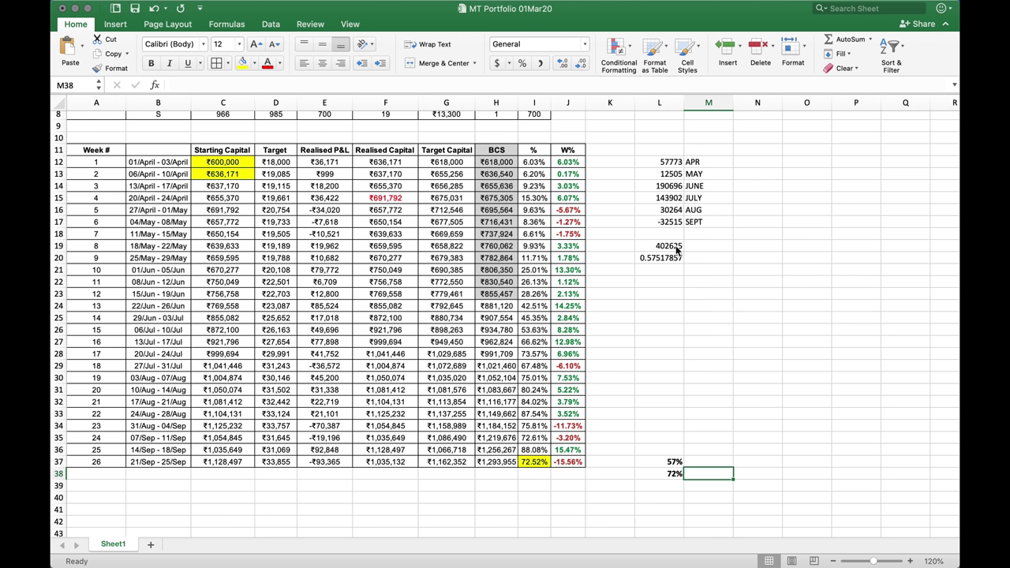
Scroll to the top of the tracker and spread all open windows in Mission Control
{"action": "scroll", "coordinate": [676, 249], "scroll_direction": "up", "scroll_amount": 5}
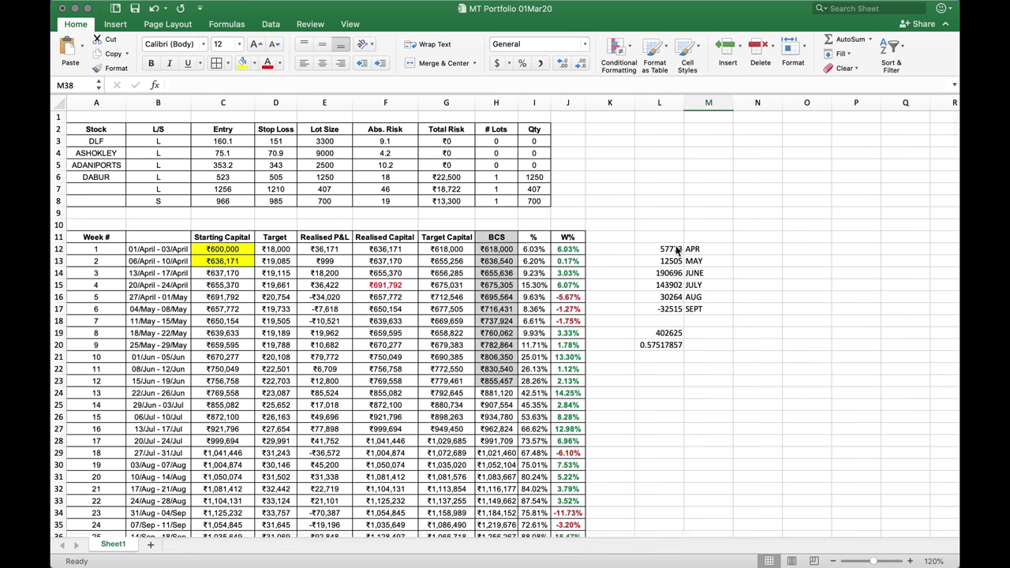
{"action": "key", "text": "ctrl+Up"}
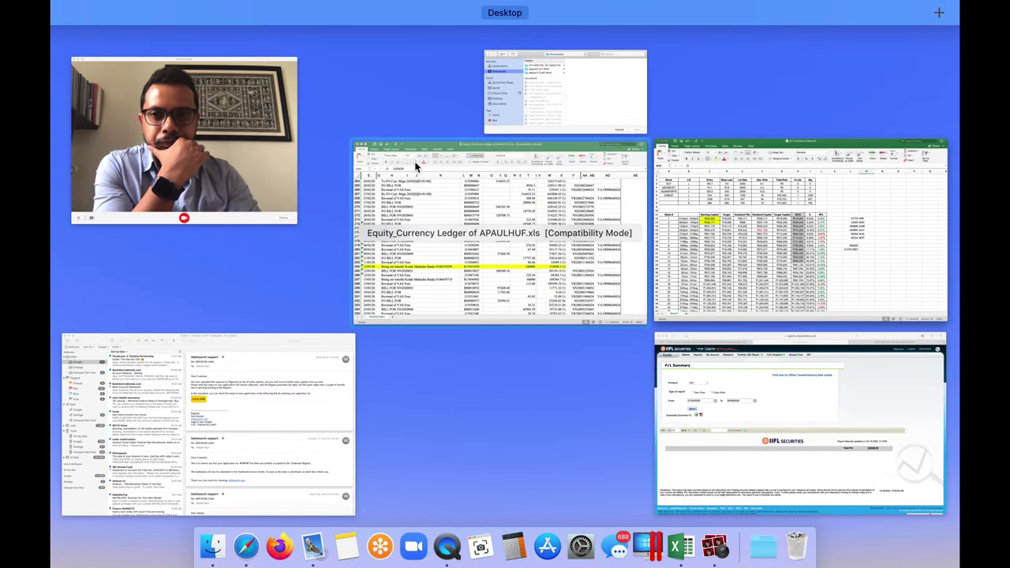
Tile the Photo Booth window to the left half of the screen
{"action": "left_click", "coordinate": [276, 155]}
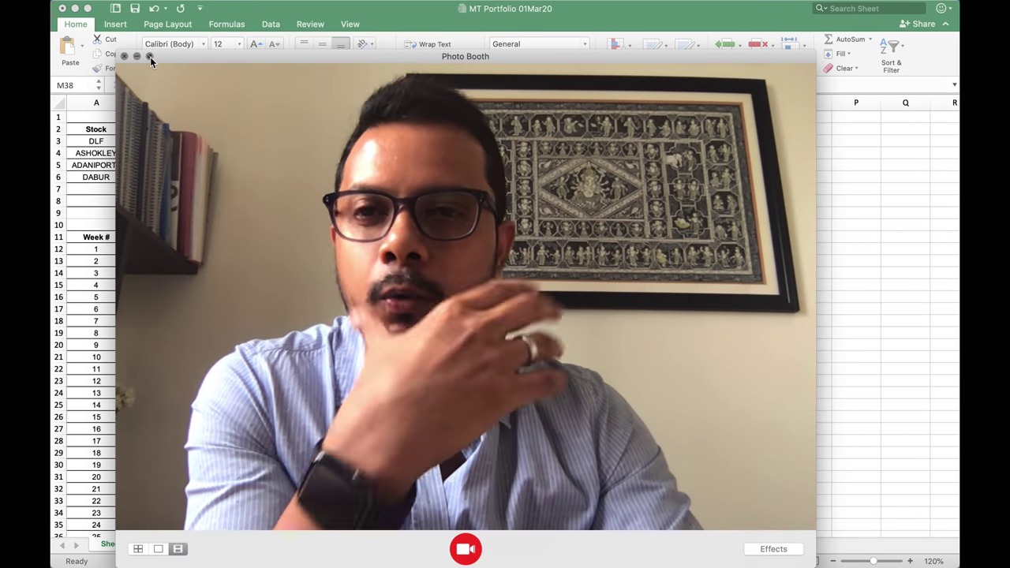
{"action": "mouse_move", "coordinate": [150, 57]}
{"action": "left_click", "coordinate": [161, 96]}
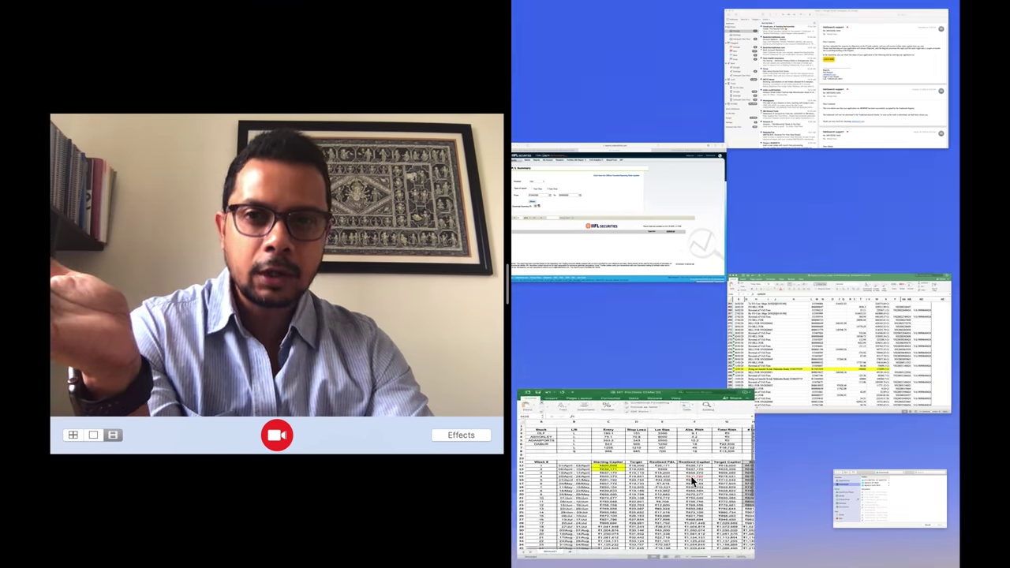
Put the MT Portfolio Excel workbook in the right half beside Photo Booth
{"action": "left_click", "coordinate": [692, 481]}
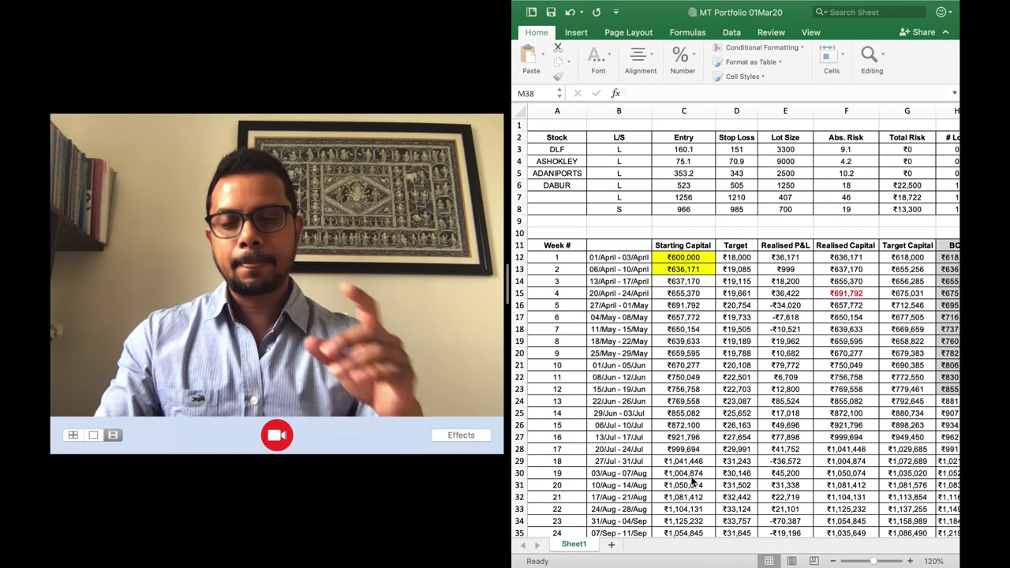